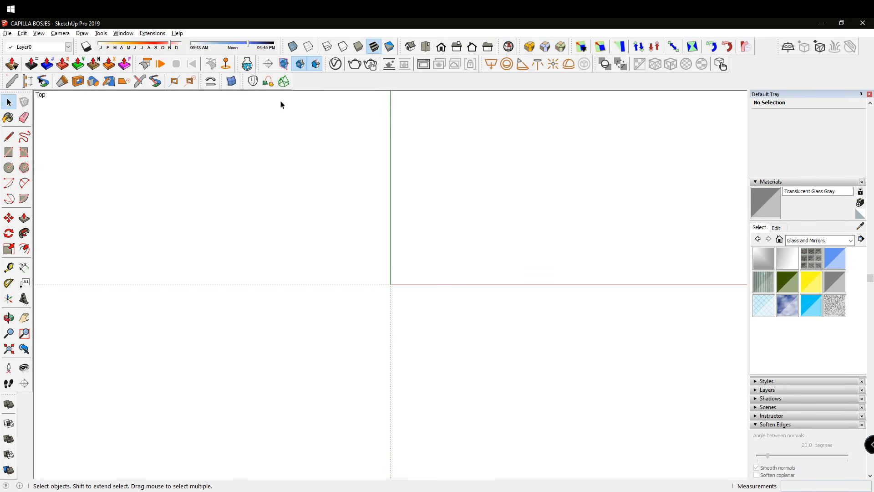
# Undock the Bezier Surface and Curviloft toolbars and place them side by side as floating toolbars over the drawing area.
pyautogui.moveTo(231, 81); pyautogui.dragTo(299, 203)
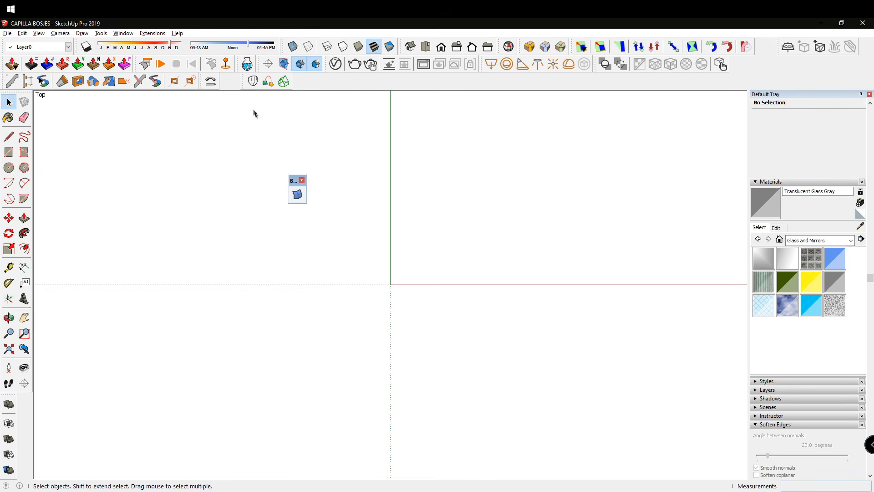
pyautogui.moveTo(246, 84); pyautogui.dragTo(327, 200)
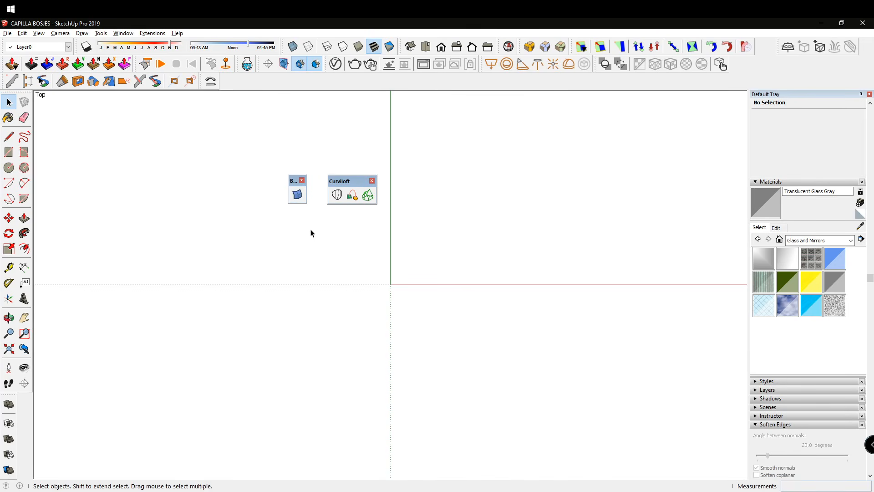
pyautogui.moveTo(202, 82); pyautogui.dragTo(208, 160)
pyautogui.moveTo(203, 149); pyautogui.dragTo(202, 82)
pyautogui.moveTo(294, 181); pyautogui.dragTo(275, 130)
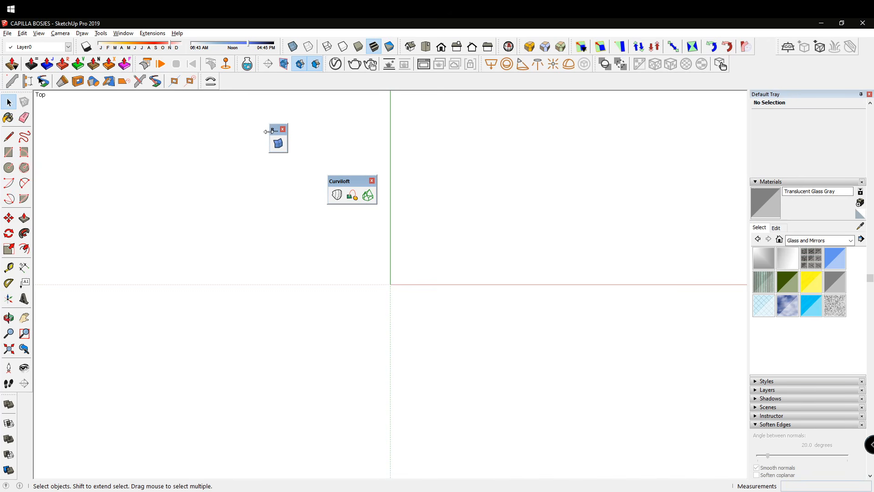
pyautogui.moveTo(273, 131); pyautogui.dragTo(255, 158)
pyautogui.moveTo(346, 181); pyautogui.dragTo(316, 155)
pyautogui.moveTo(258, 159); pyautogui.dragTo(251, 145)
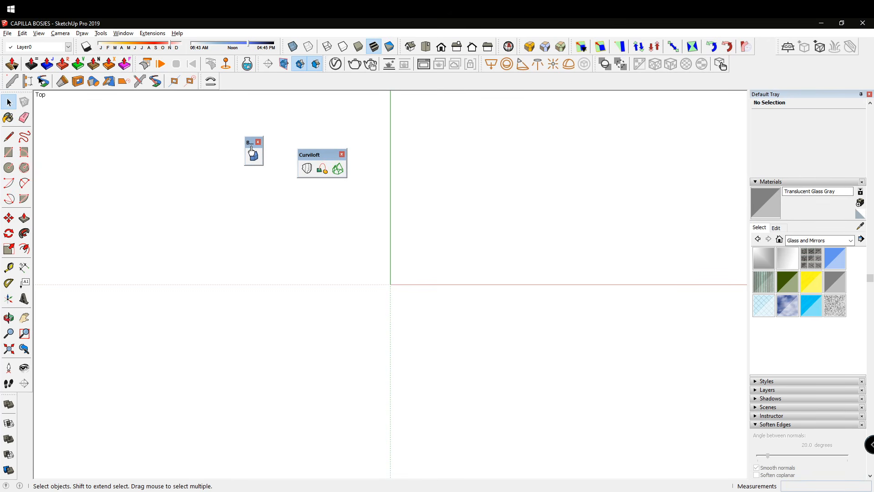
# Search the Extension Warehouse for BEZIER SURFACE and open the page of the free Bezier Surface extension.
pyautogui.click(123, 33)
pyautogui.click(159, 114)
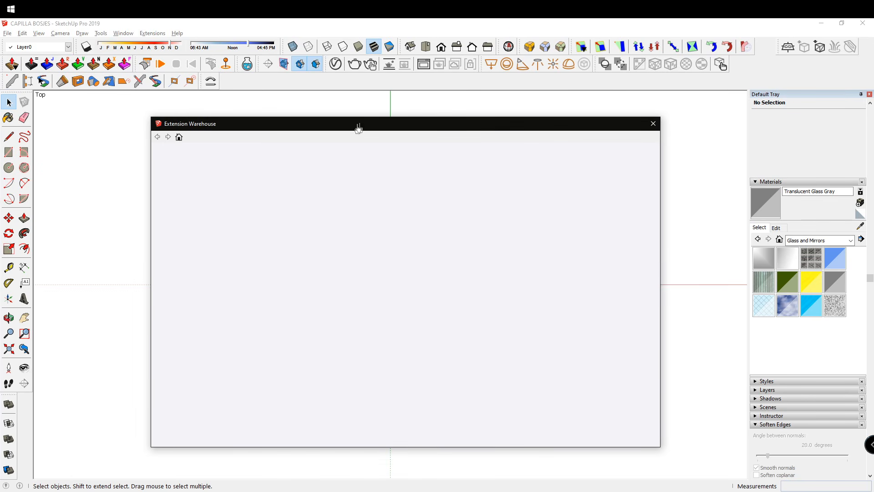
pyautogui.moveTo(357, 126); pyautogui.dragTo(350, 119)
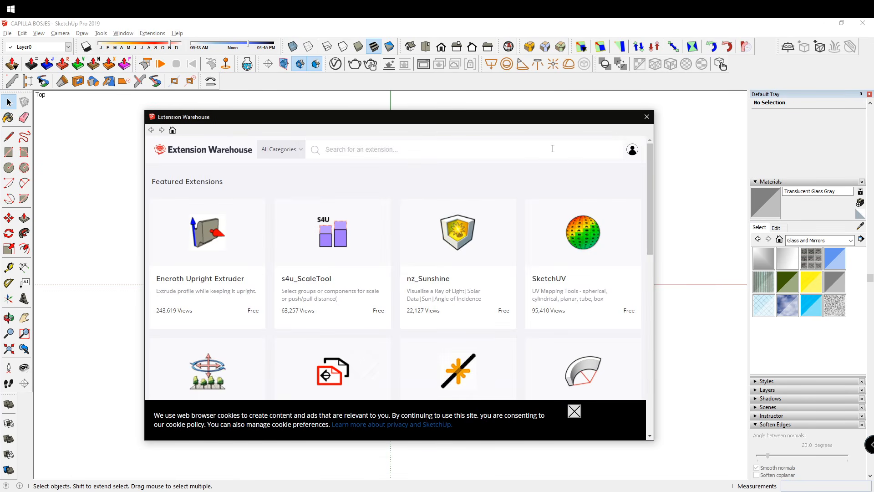
pyautogui.click(429, 148)
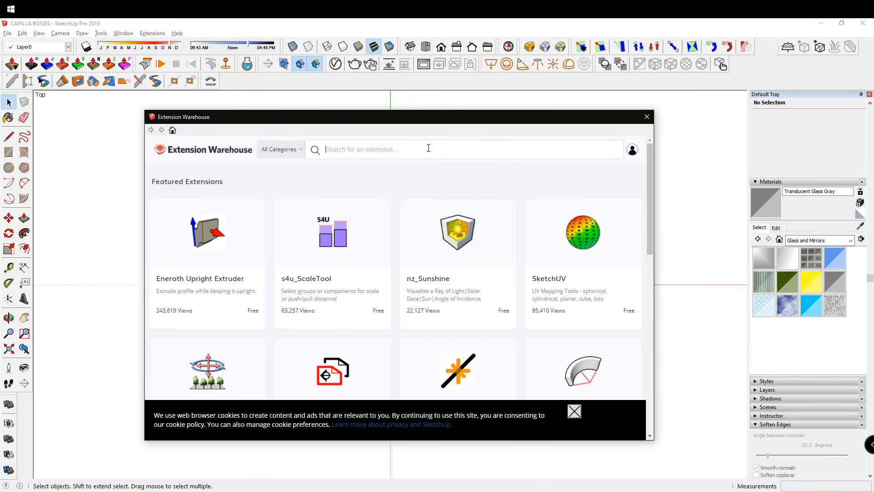
pyautogui.write('BEZIER SURFACE')
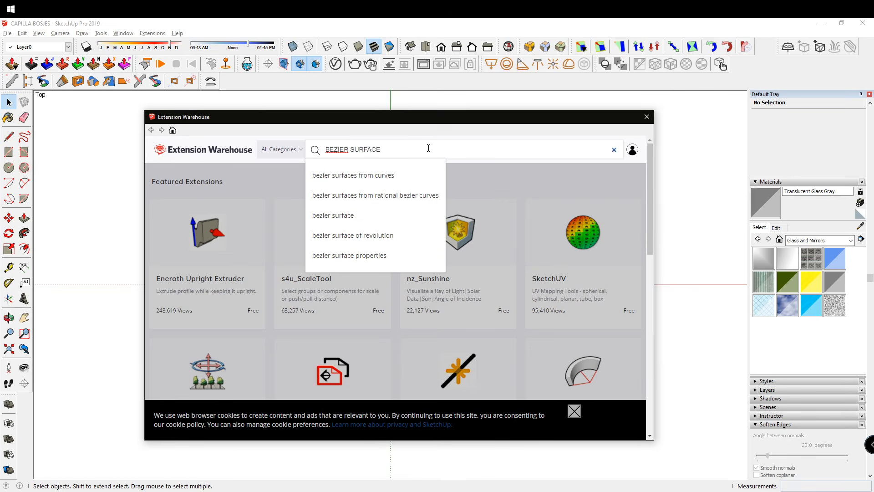
pyautogui.press('Return')
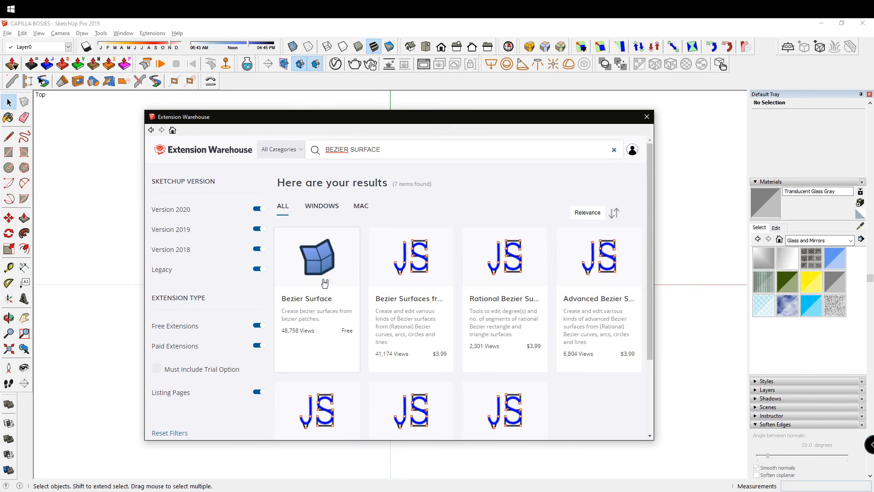
pyautogui.click(328, 266)
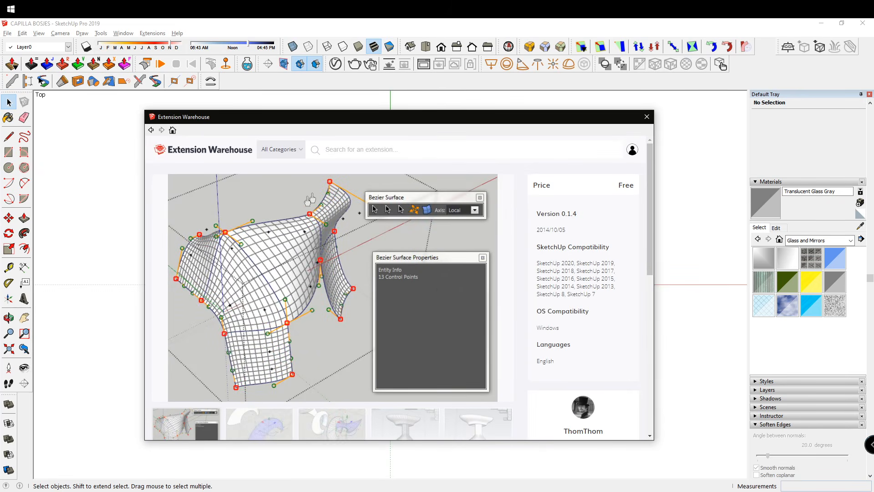
# Examine the Bezier Surface extension's preview and description, highlighting the library listed under its requirements.
pyautogui.scroll(-2, 322, 248)
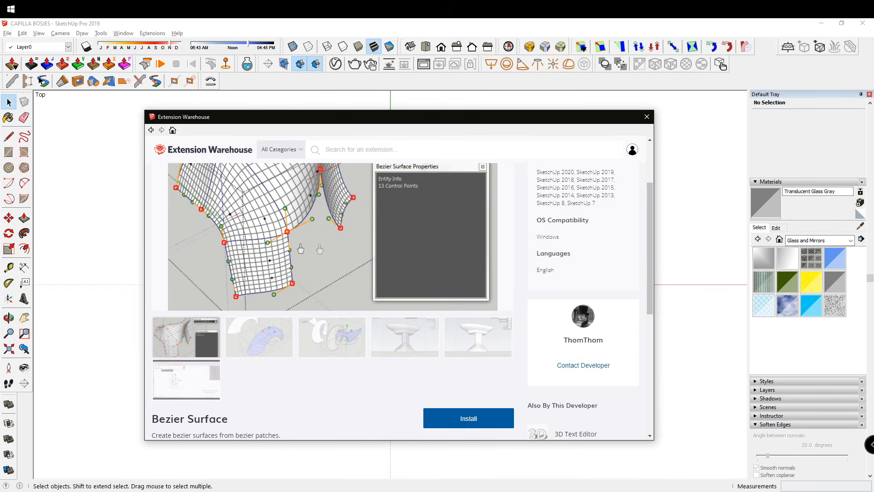
pyautogui.scroll(2, 382, 268)
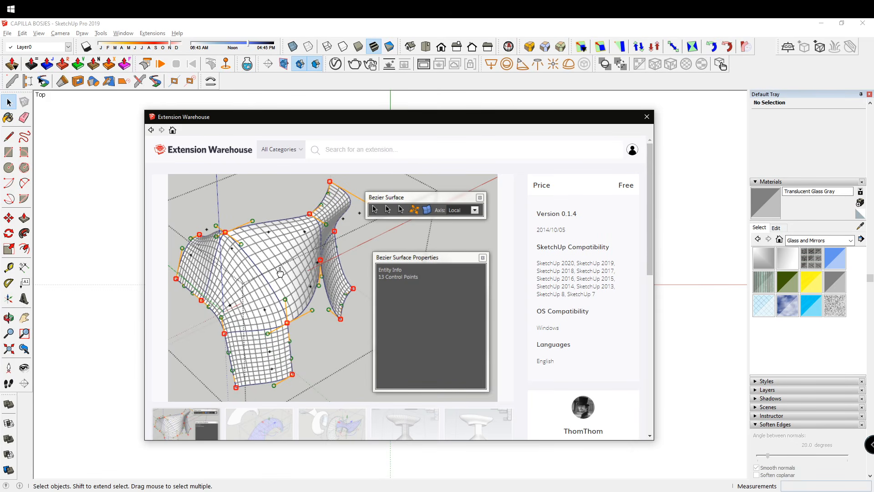
pyautogui.moveTo(363, 118); pyautogui.dragTo(402, 130)
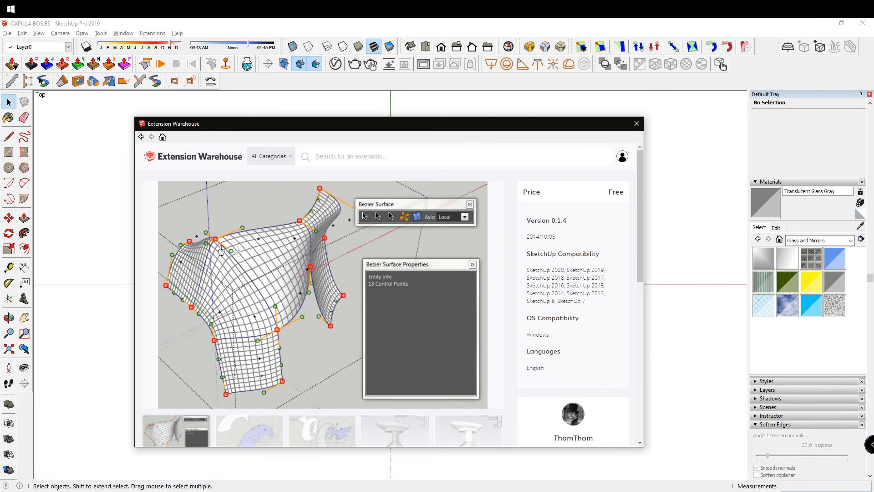
pyautogui.scroll(-6, 276, 243)
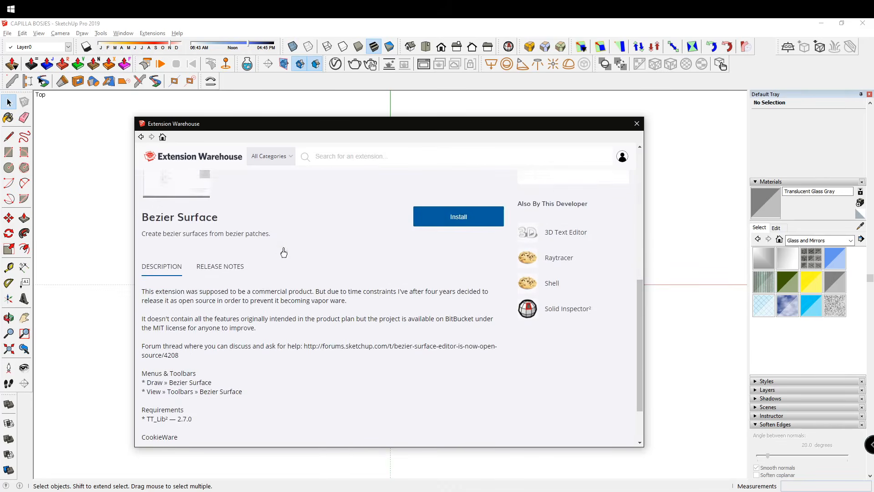
pyautogui.moveTo(197, 401); pyautogui.dragTo(151, 402)
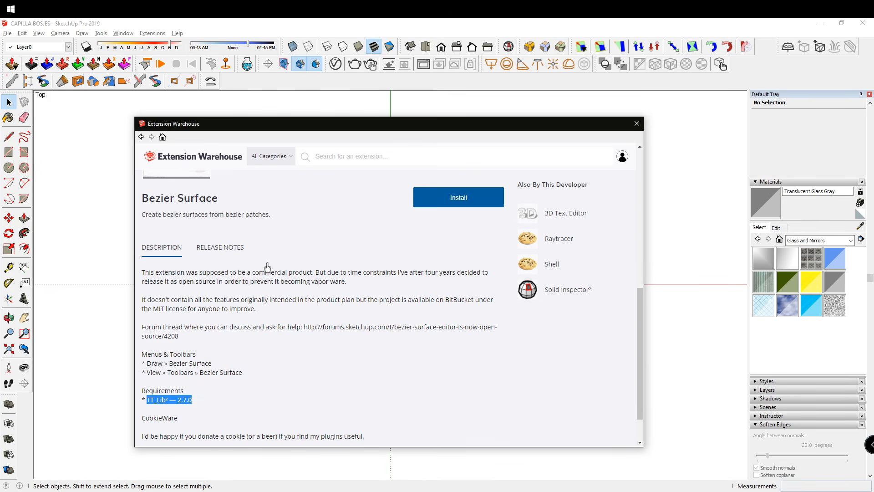
# Search the Extension Warehouse for TT_LIB2 and open the TT_Lib² extension's page.
pyautogui.scroll(4, 339, 248)
pyautogui.click(383, 156)
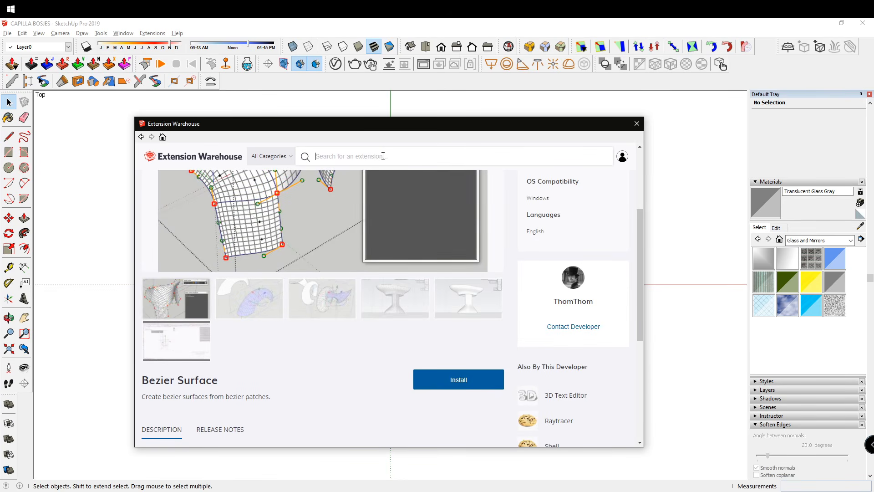
pyautogui.write('TT_LIB2')
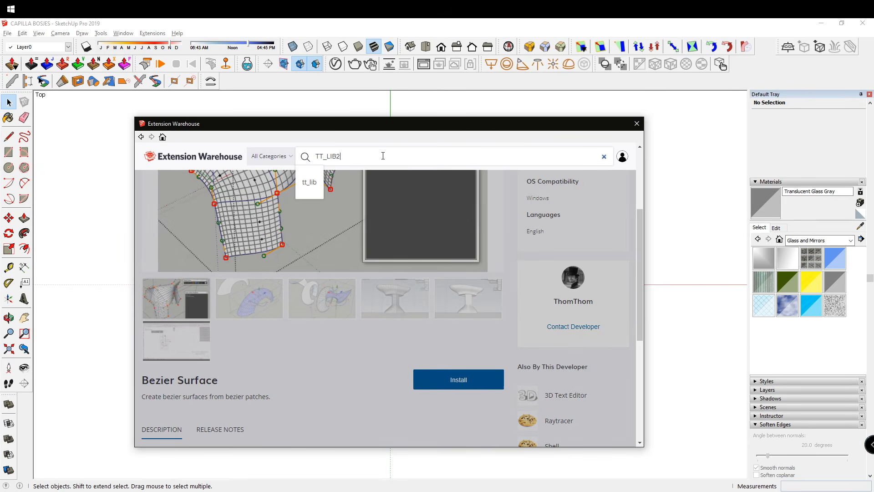
pyautogui.press('Return')
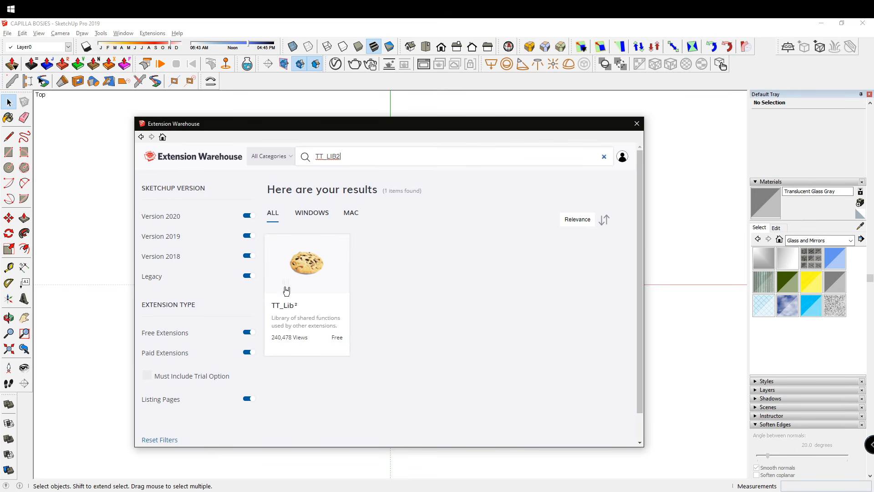
pyautogui.click(288, 333)
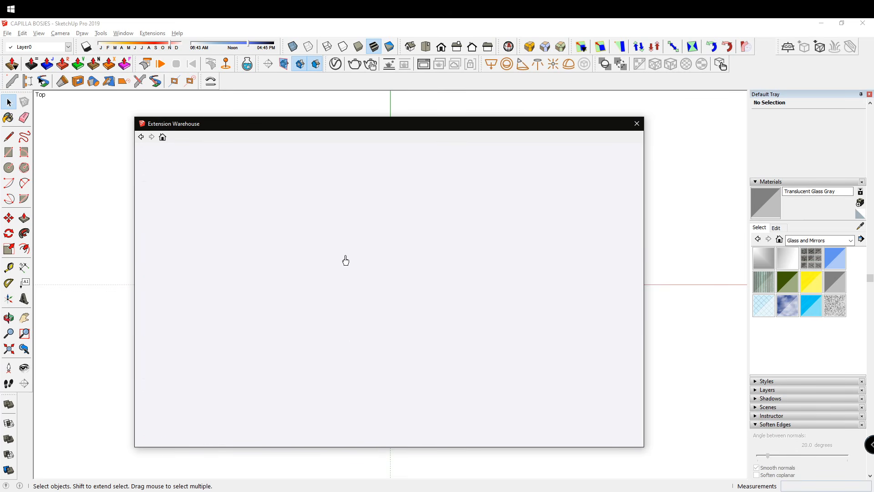
# Review the TT_Lib² page's description and compatibility, return to the Bezier Surface page and close the Extension Warehouse.
pyautogui.scroll(-4, 389, 255)
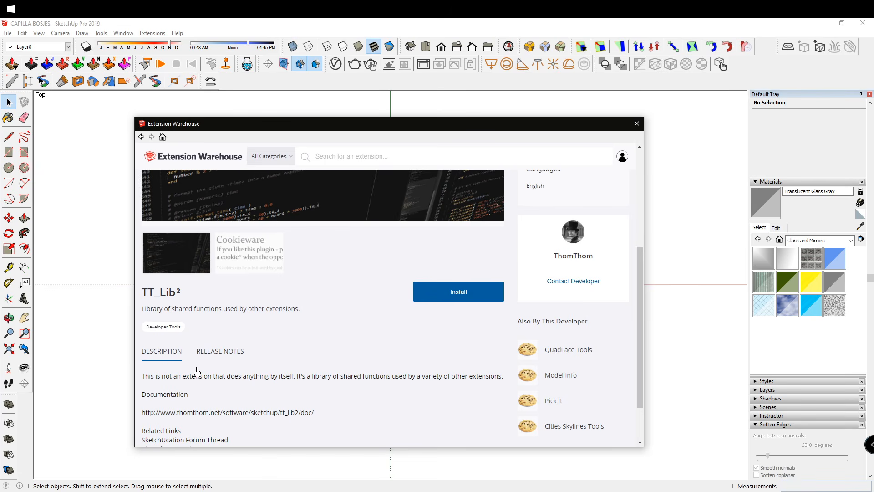
pyautogui.scroll(2, 382, 248)
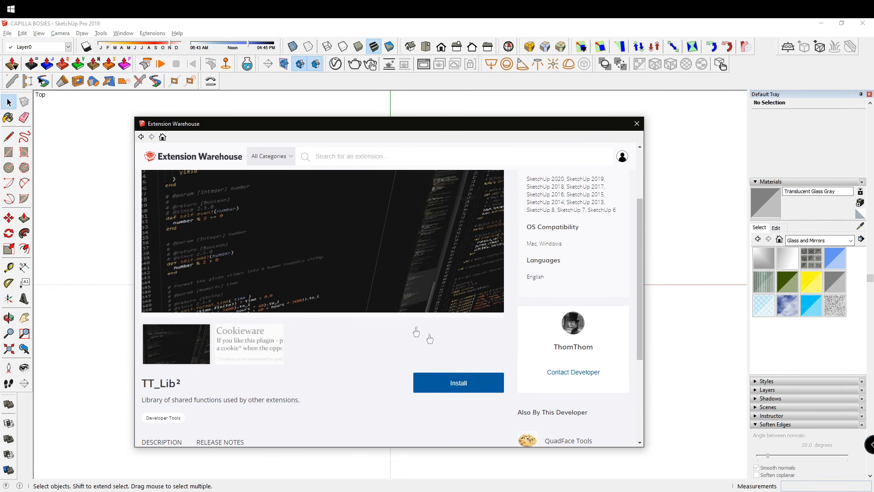
pyautogui.scroll(2, 246, 310)
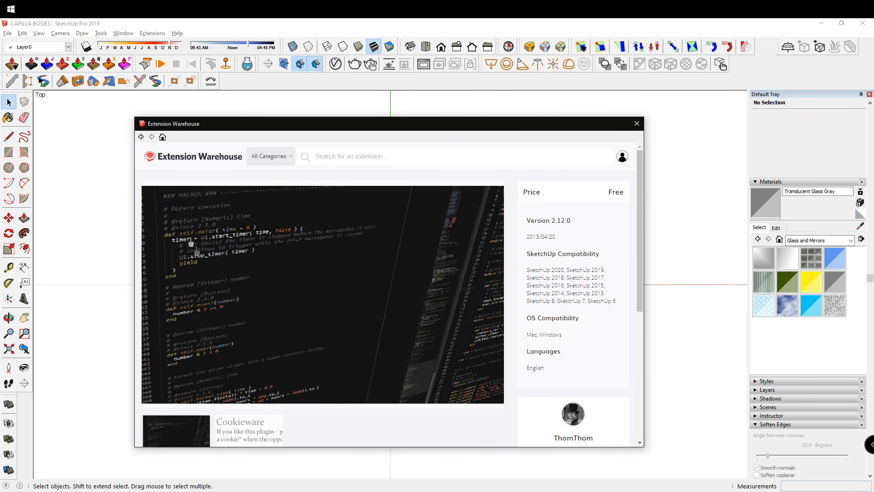
pyautogui.scroll(-3, 193, 246)
pyautogui.click(140, 137)
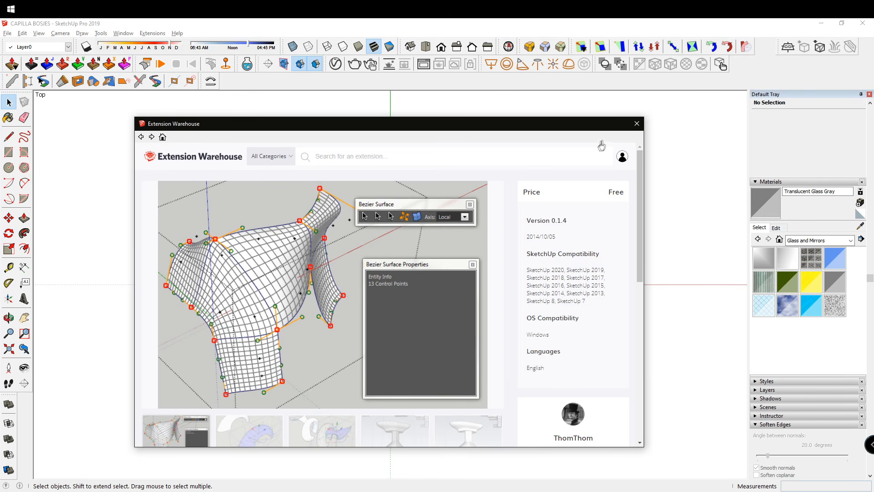
pyautogui.click(637, 123)
# Dock the Bezier Surface toolbar back beside the other toolbars and reposition the floating Curviloft toolbar in the drawing area.
pyautogui.moveTo(253, 141); pyautogui.dragTo(223, 76)
pyautogui.moveTo(304, 143); pyautogui.dragTo(350, 165)
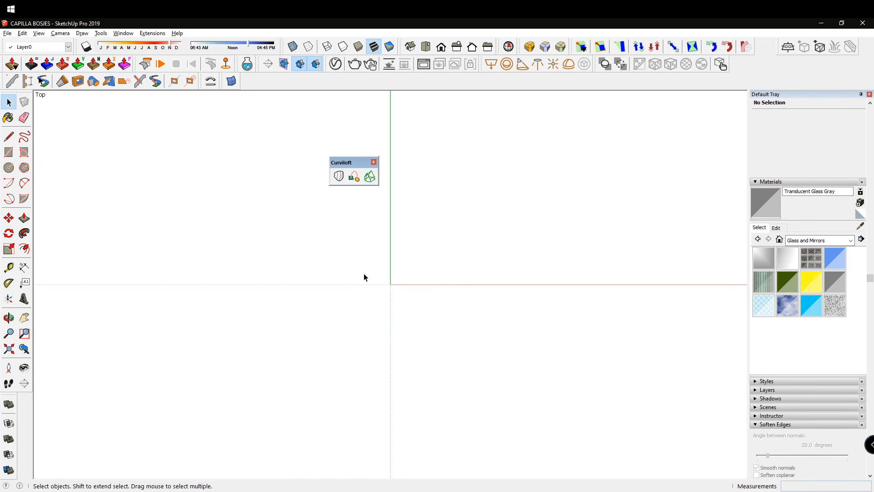
pyautogui.moveTo(350, 159); pyautogui.dragTo(285, 156)
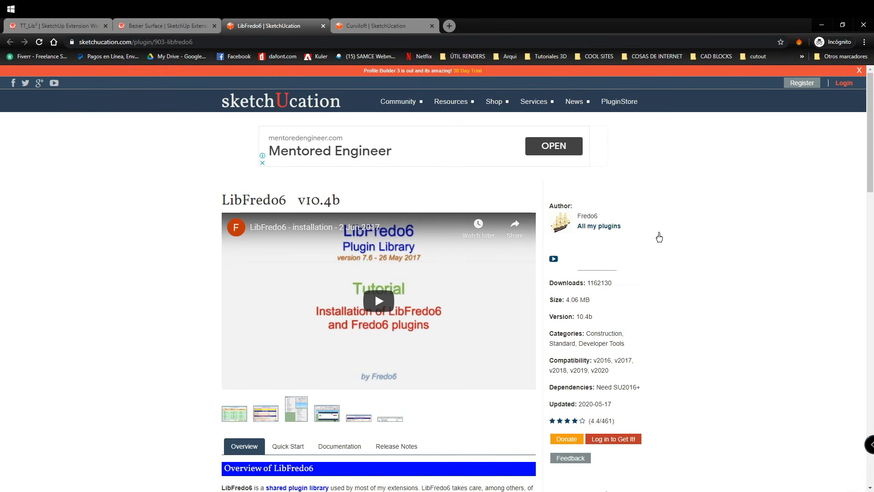
# Examine the LibFredo6 plugin page on SketchUcation in the browser, including its overview, compatibility and download details.
pyautogui.scroll(-1, 708, 285)
pyautogui.scroll(1, 708, 286)
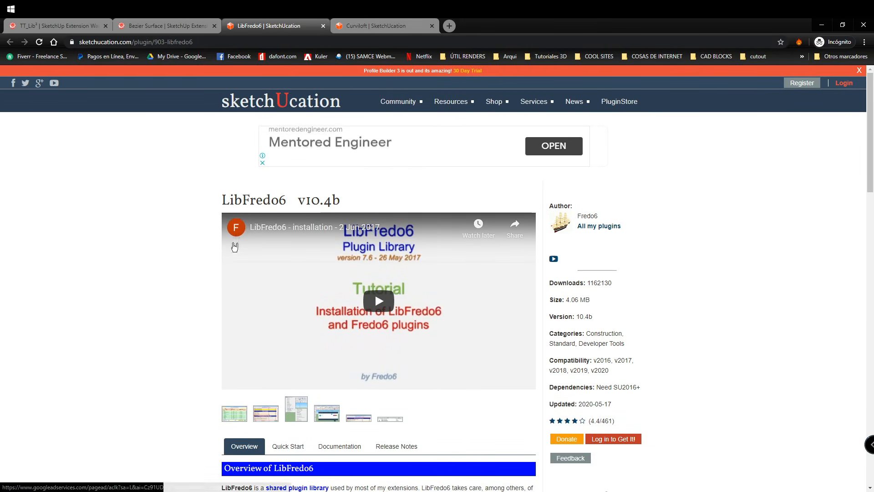
pyautogui.scroll(-3, 452, 298)
pyautogui.scroll(3, 400, 300)
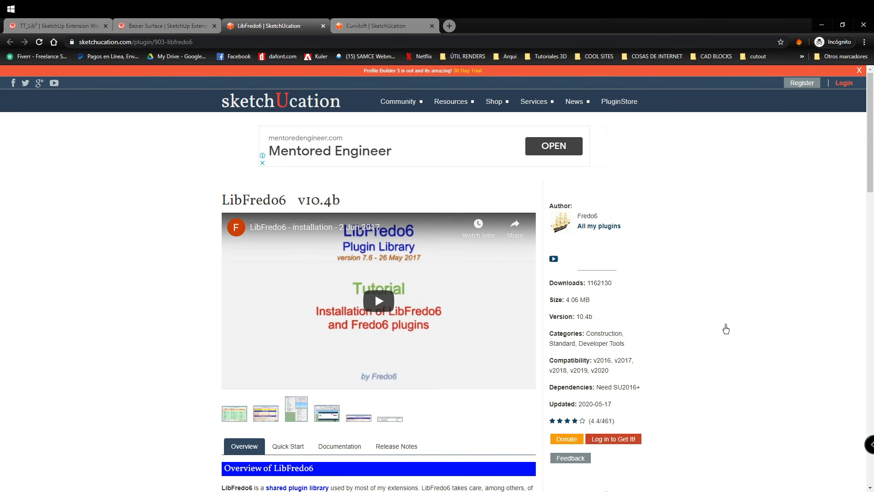
pyautogui.scroll(-1, 478, 287)
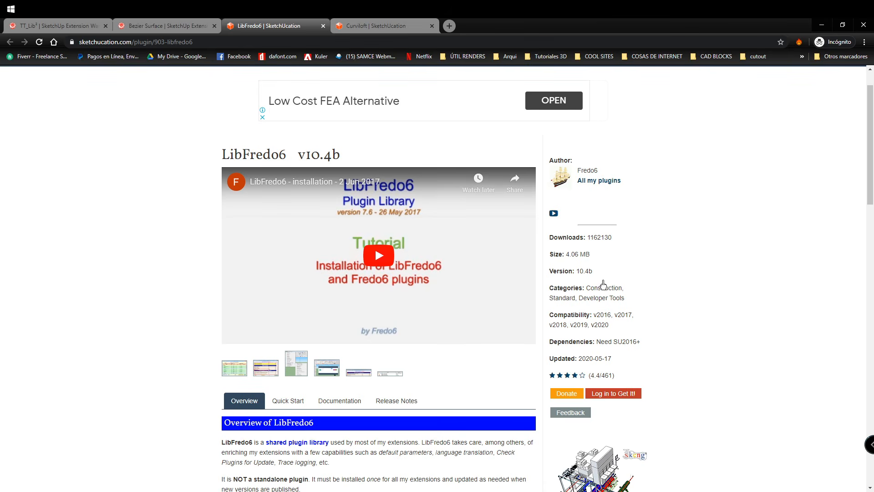
pyautogui.scroll(1, 720, 346)
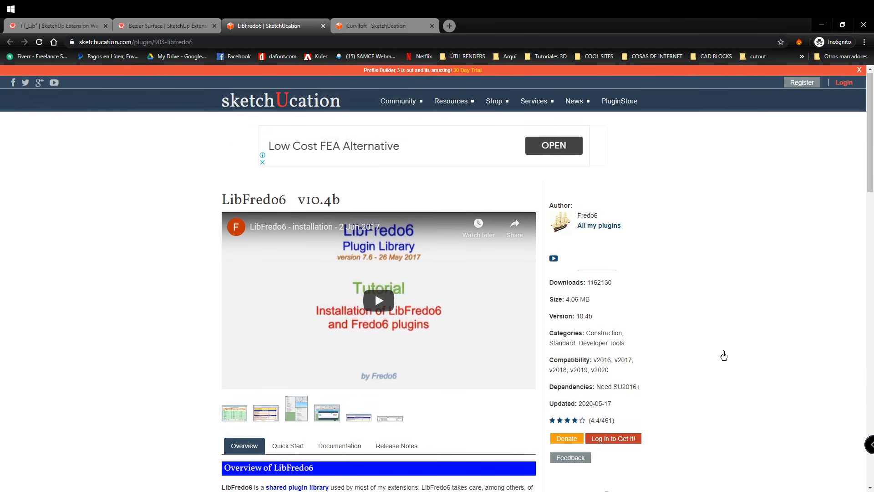
pyautogui.scroll(-1, 729, 373)
pyautogui.scroll(-2, 740, 398)
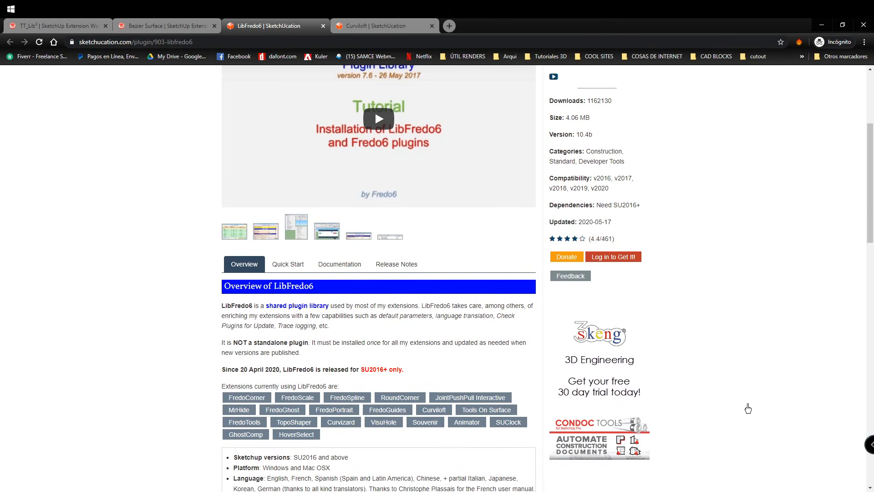
pyautogui.scroll(3, 732, 399)
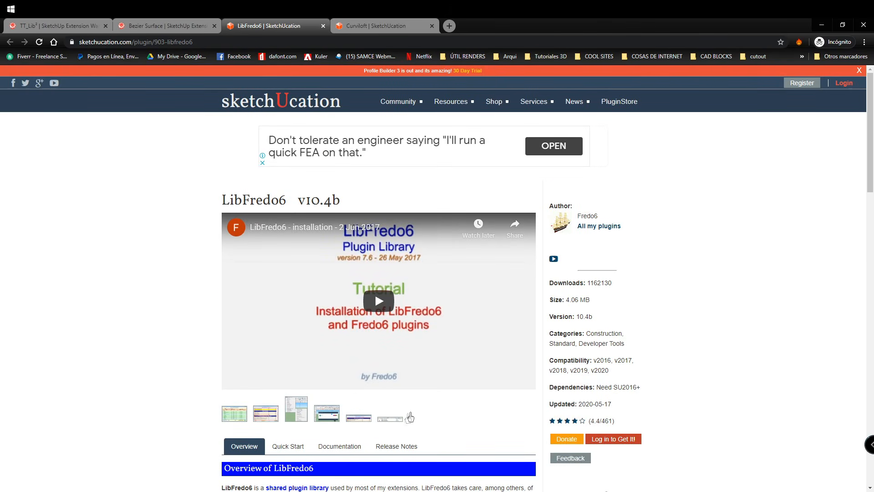
pyautogui.scroll(-1, 754, 353)
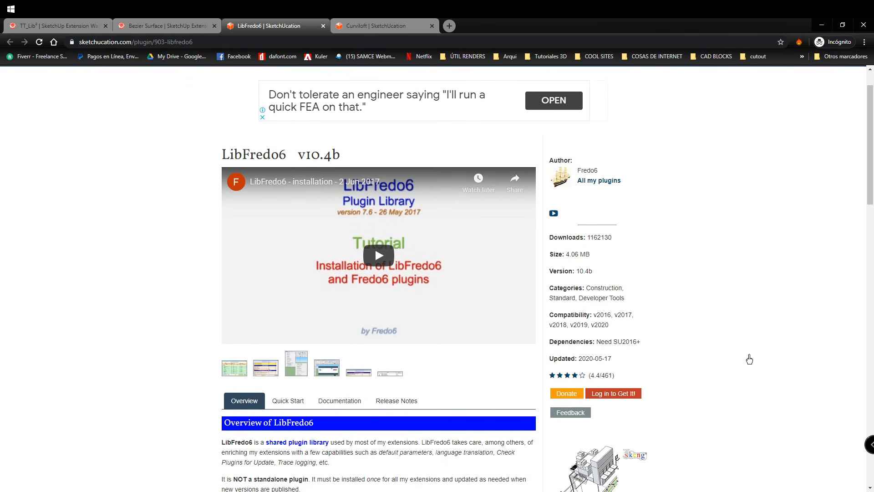
pyautogui.scroll(2, 751, 360)
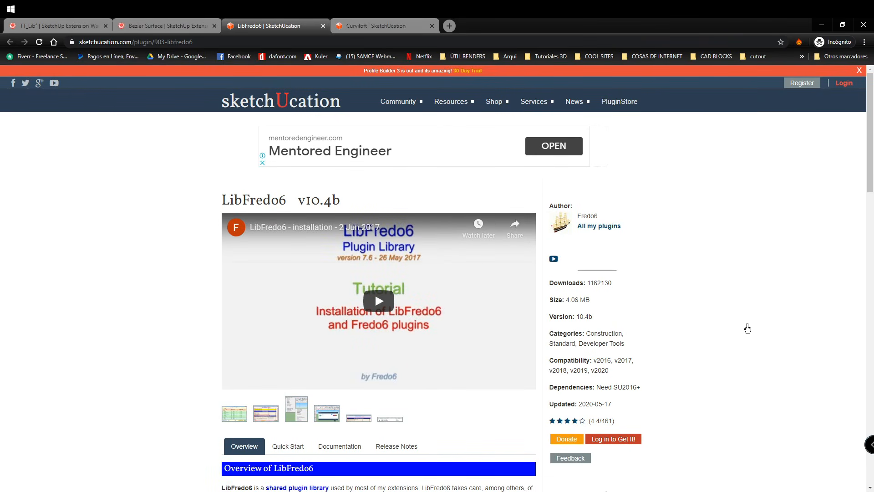
pyautogui.scroll(-1, 706, 312)
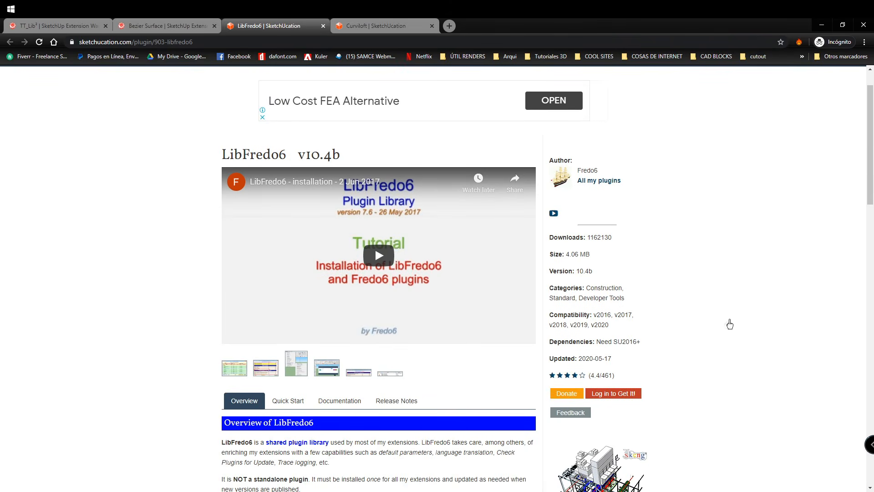
pyautogui.scroll(1, 727, 324)
pyautogui.scroll(-1, 705, 338)
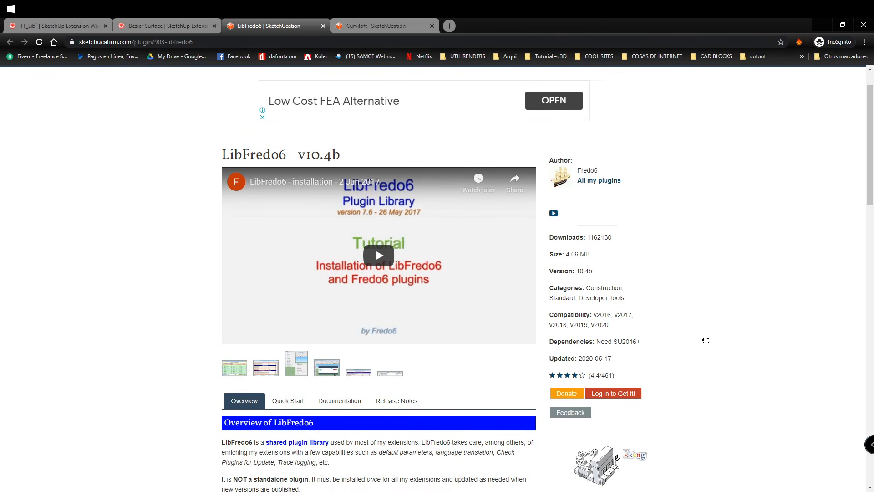
# Review the LibFredo6 v10.4b plugin page's title, version, compatibility and the overview's list of extensions using it.
pyautogui.scroll(1, 712, 339)
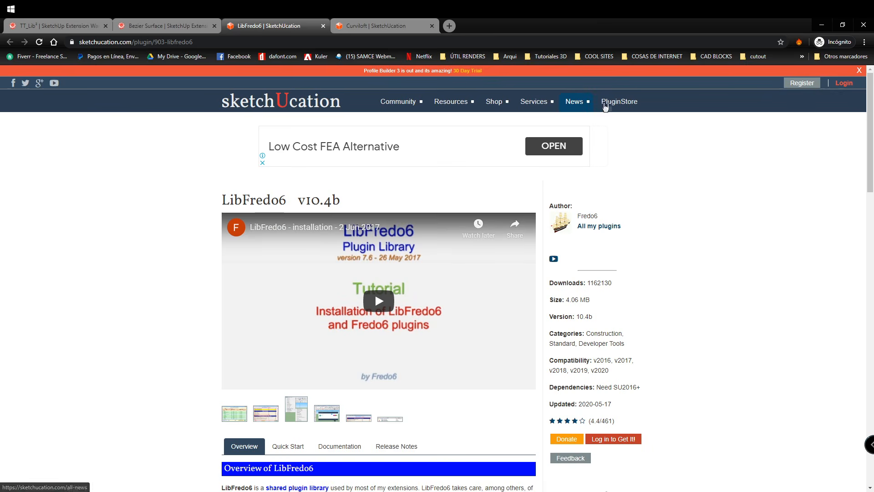
pyautogui.scroll(-1, 318, 182)
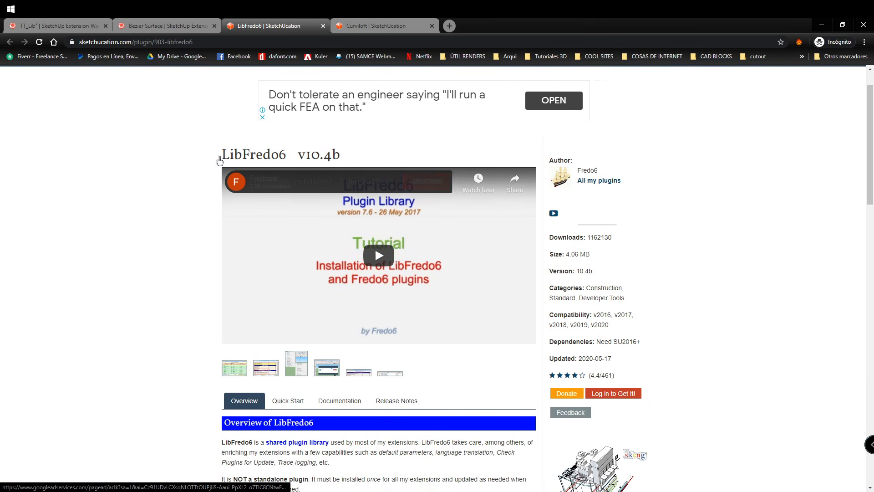
pyautogui.moveTo(218, 161); pyautogui.dragTo(290, 155)
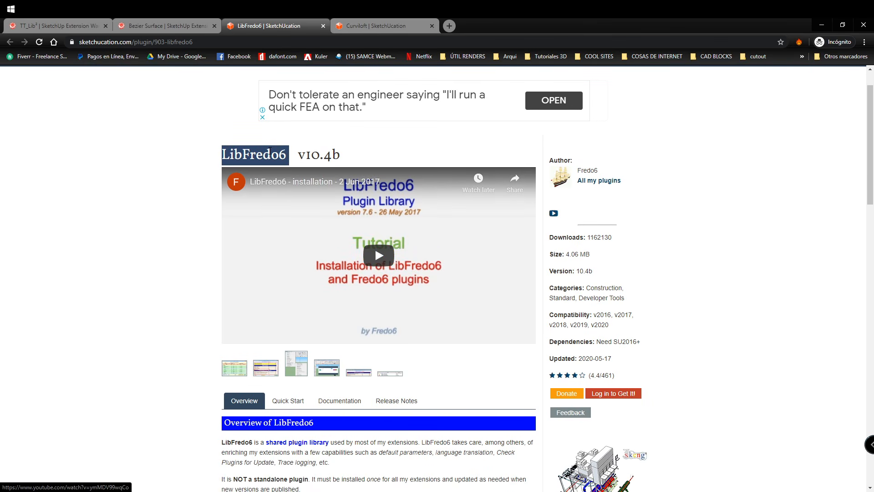
pyautogui.scroll(-1, 412, 204)
pyautogui.click(724, 306)
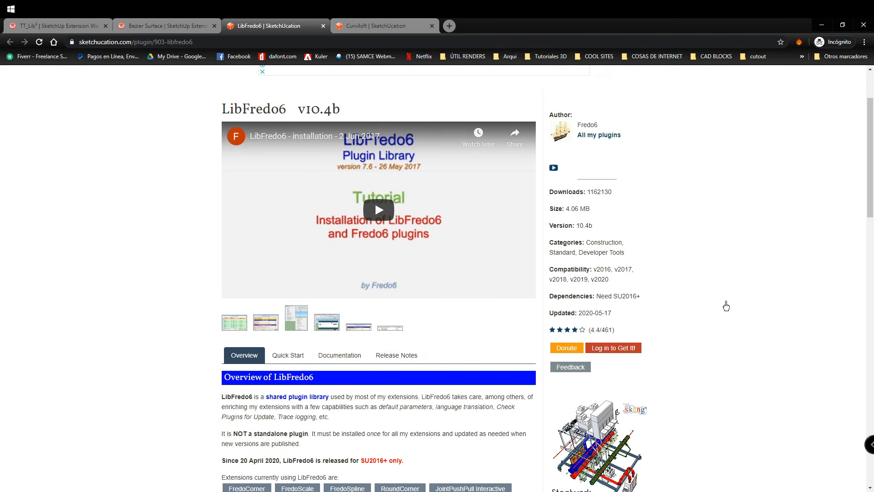
pyautogui.scroll(-1, 621, 333)
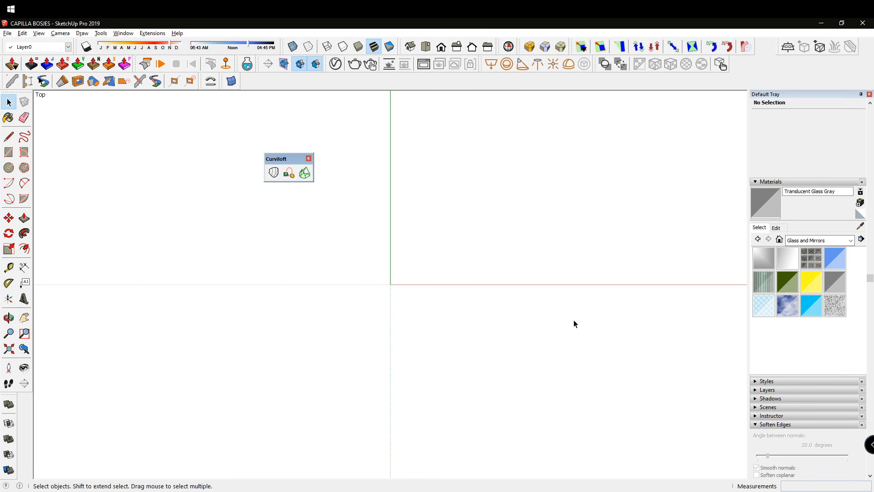
# Examine the installed extensions and their enabled state in the Extension Manager in SketchUp, and close it.
pyautogui.click(152, 33)
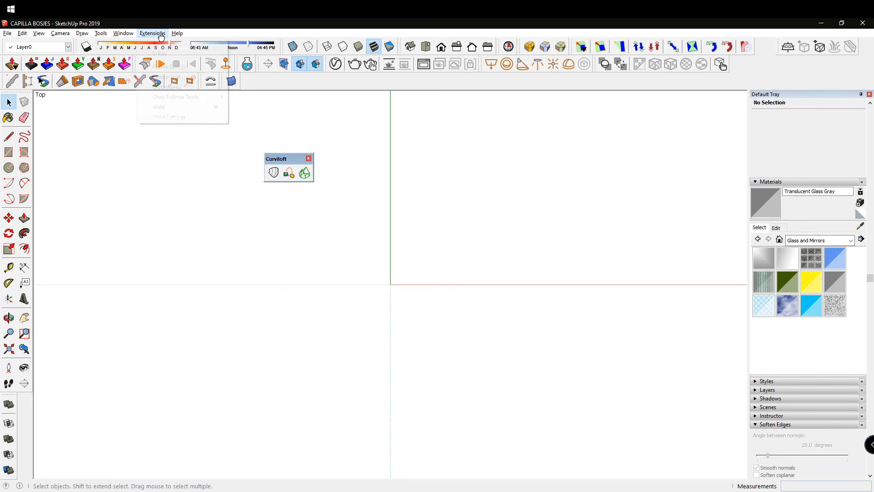
pyautogui.moveTo(123, 37)
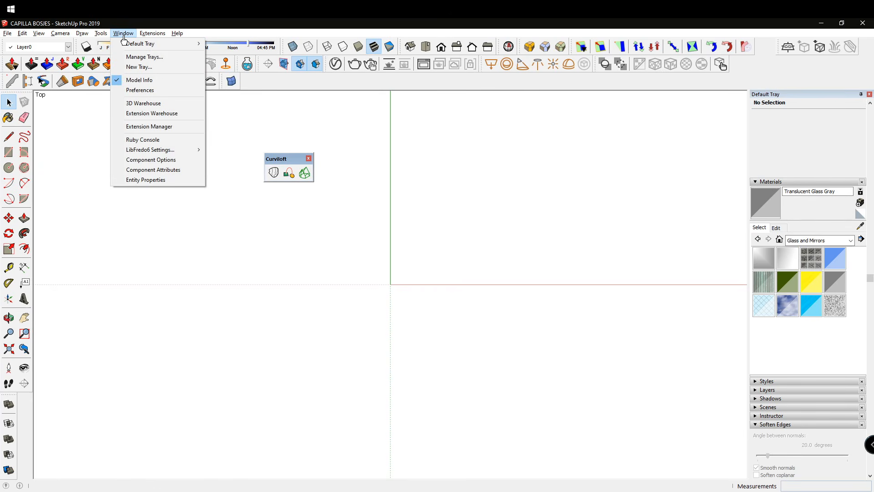
pyautogui.click(164, 126)
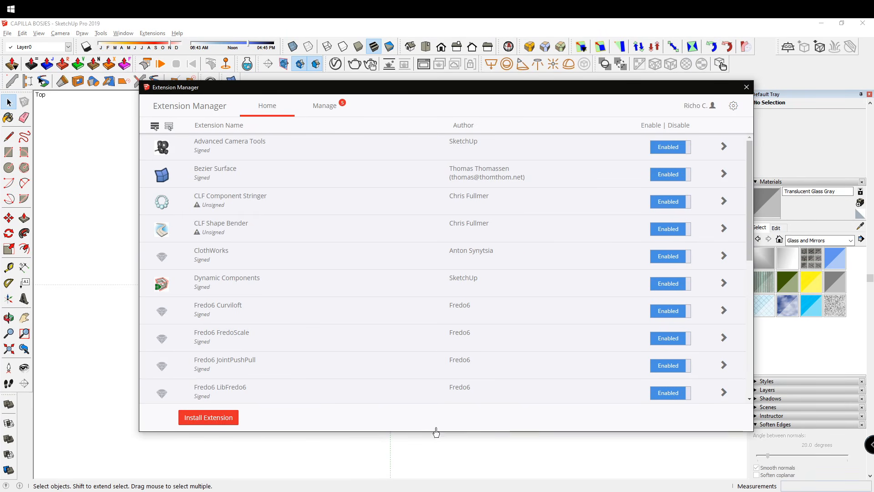
pyautogui.click(746, 87)
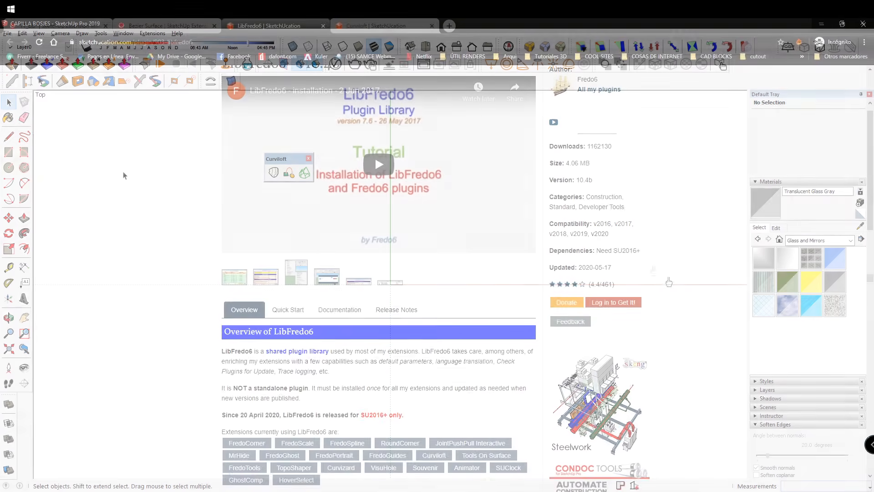
# Revisit the LibFredo6 page in the browser and review the Curviloft plugin page's overview, compatibility and dependencies on SketchUcation.
pyautogui.scroll(3, 765, 321)
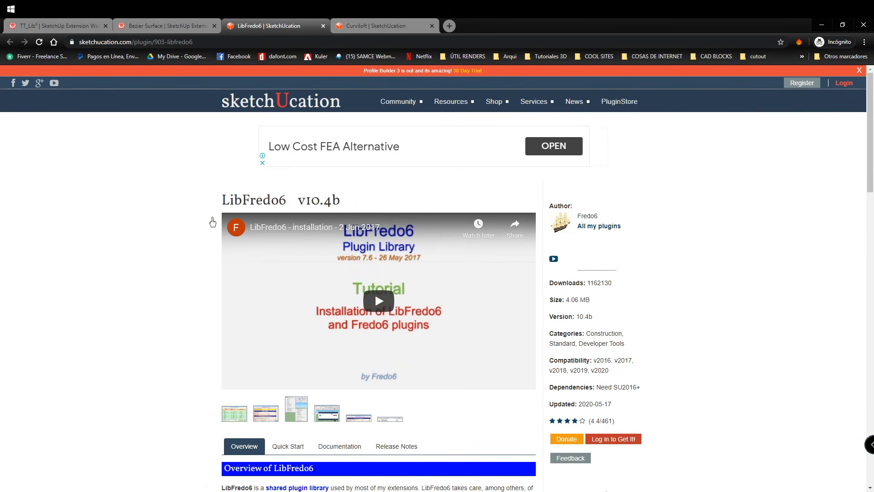
pyautogui.scroll(-1, 360, 222)
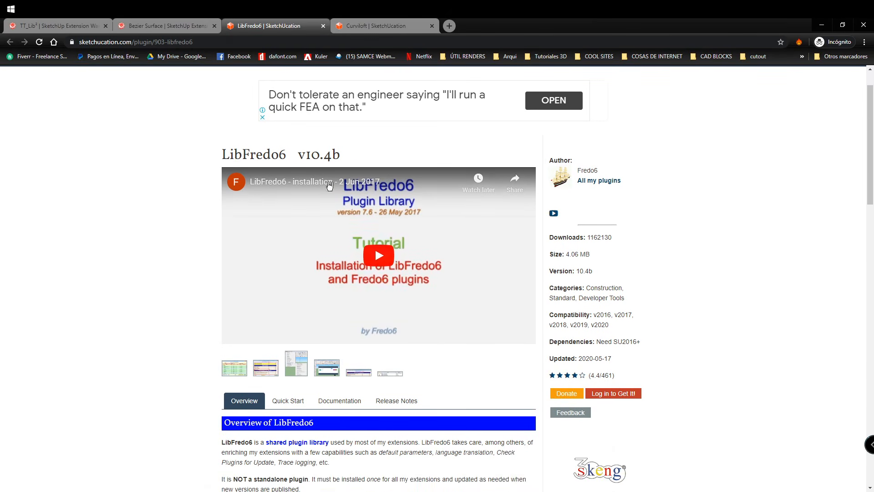
pyautogui.click(386, 26)
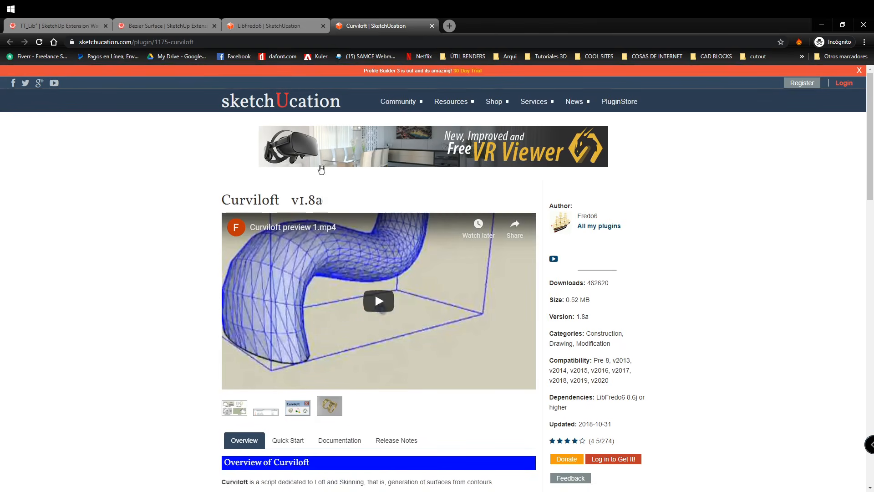
pyautogui.scroll(-2, 359, 201)
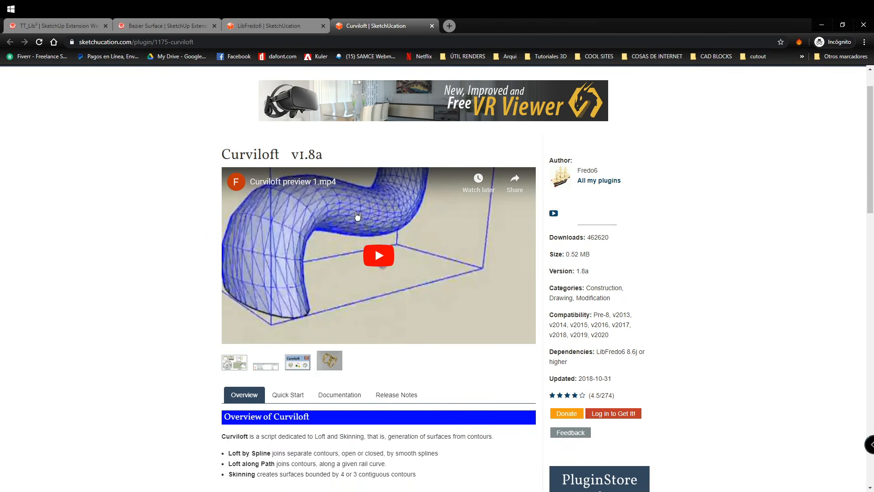
pyautogui.scroll(-1, 313, 287)
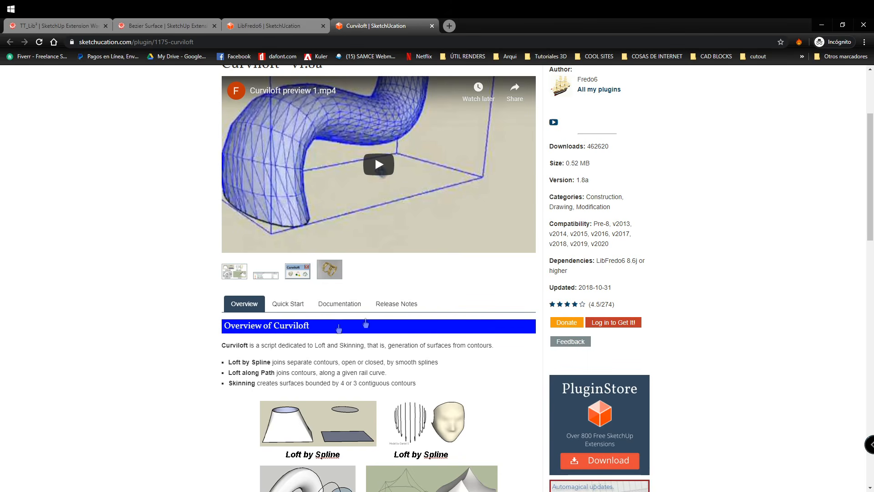
pyautogui.scroll(2, 237, 140)
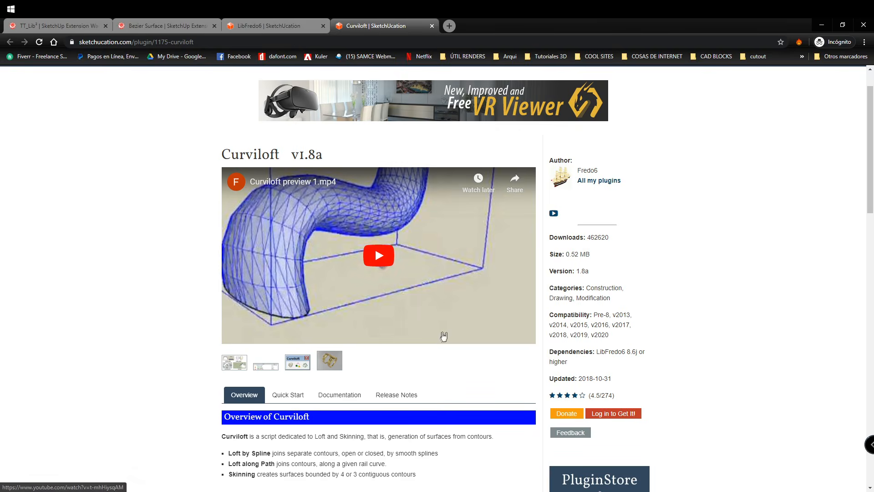
pyautogui.scroll(1, 441, 336)
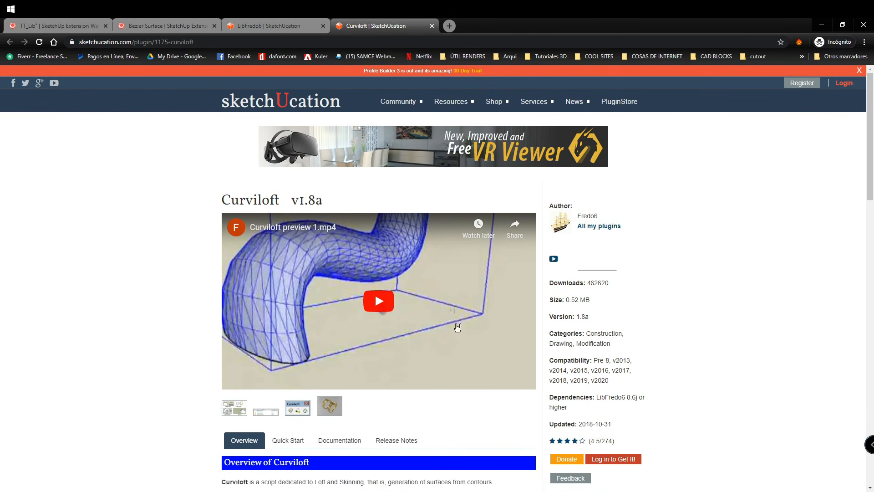
pyautogui.scroll(-2, 622, 327)
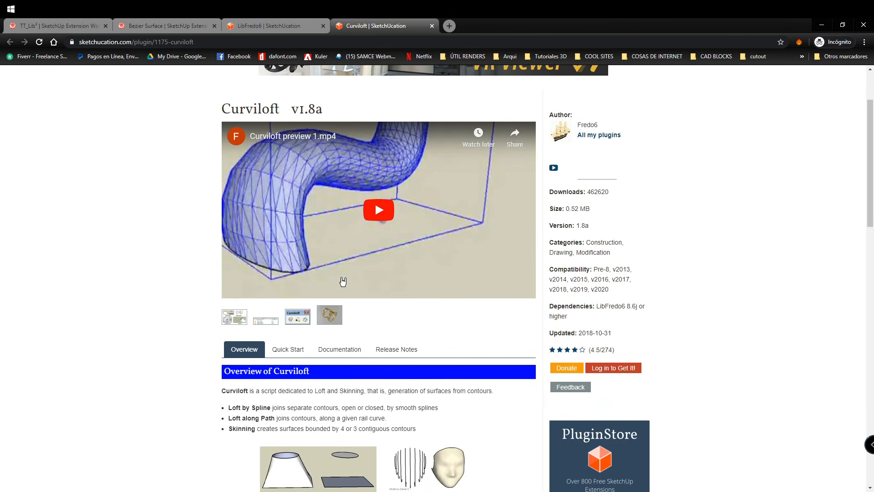
pyautogui.scroll(-1, 366, 300)
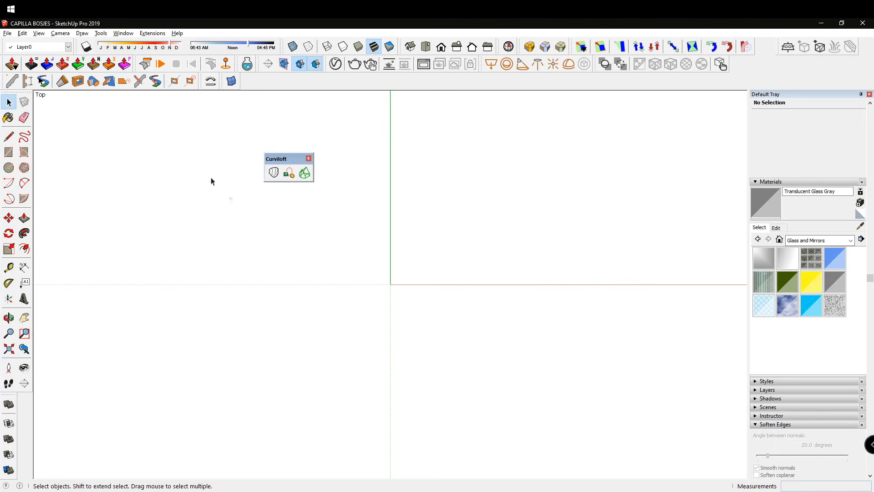
# Back in SketchUp, dock the floating Curviloft toolbar beside the Bezier Surface toolbar.
pyautogui.moveTo(270, 159); pyautogui.dragTo(285, 83)
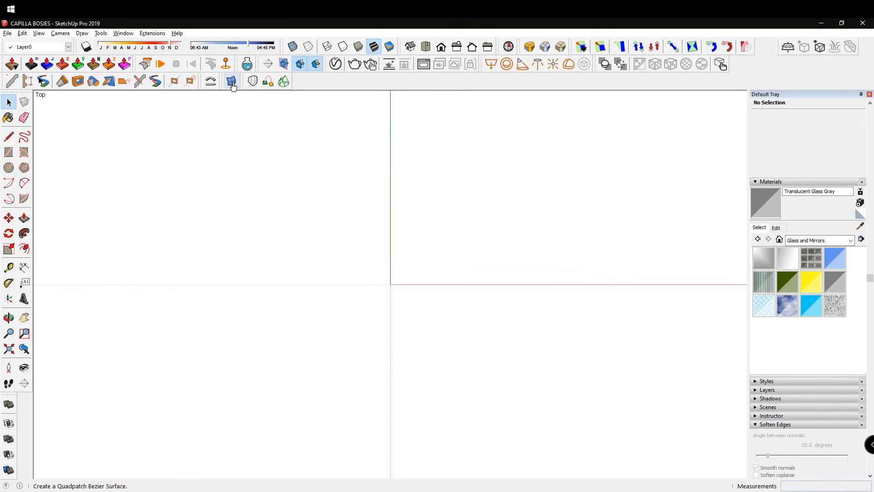
# Draw a 5 × 5 m rectangle on the ground near the origin and group its face and edges.
pyautogui.moveTo(455, 262); pyautogui.dragTo(372, 204, button='middle')
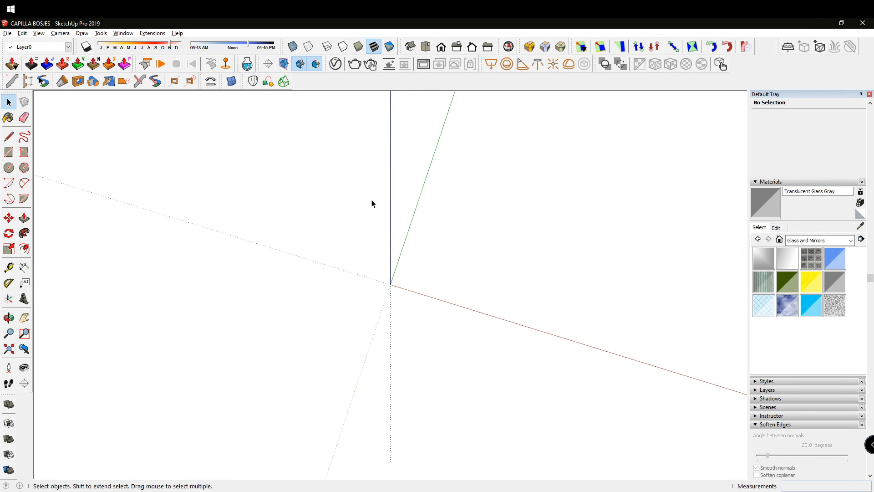
pyautogui.press('r')
pyautogui.scroll(2, 432, 266)
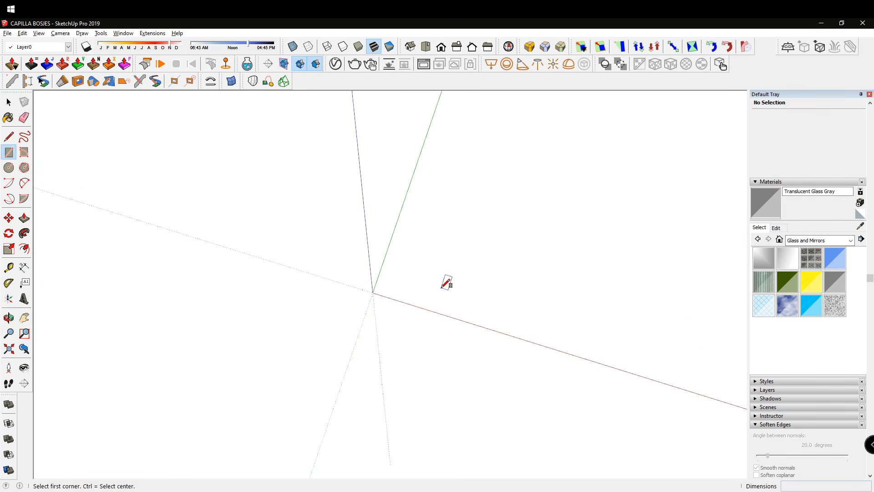
pyautogui.moveTo(442, 288)
pyautogui.keyDown('shift'); pyautogui.mouseDown(button='middle')
pyautogui.moveTo(429, 292)
pyautogui.moveTo(439, 296)
pyautogui.mouseUp(button='middle'); pyautogui.keyUp('shift')
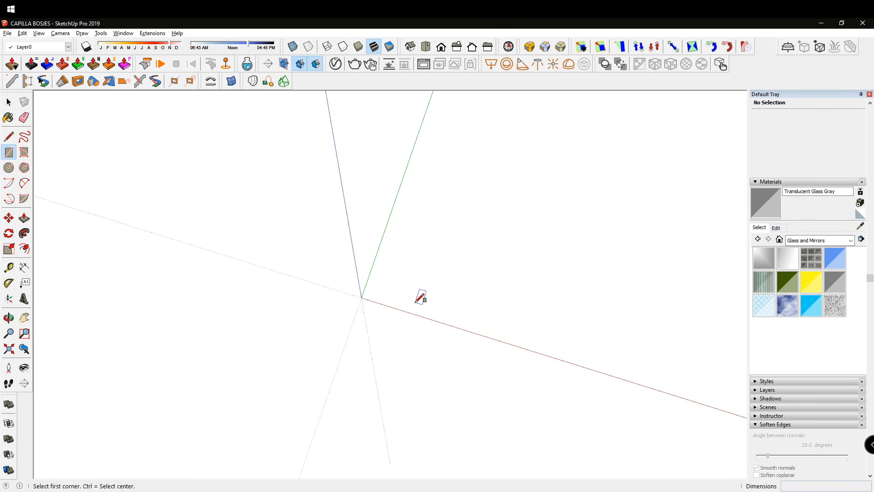
pyautogui.moveTo(428, 303)
pyautogui.mouseDown(button='middle')
pyautogui.moveTo(384, 298)
pyautogui.moveTo(392, 314)
pyautogui.mouseUp(button='middle')
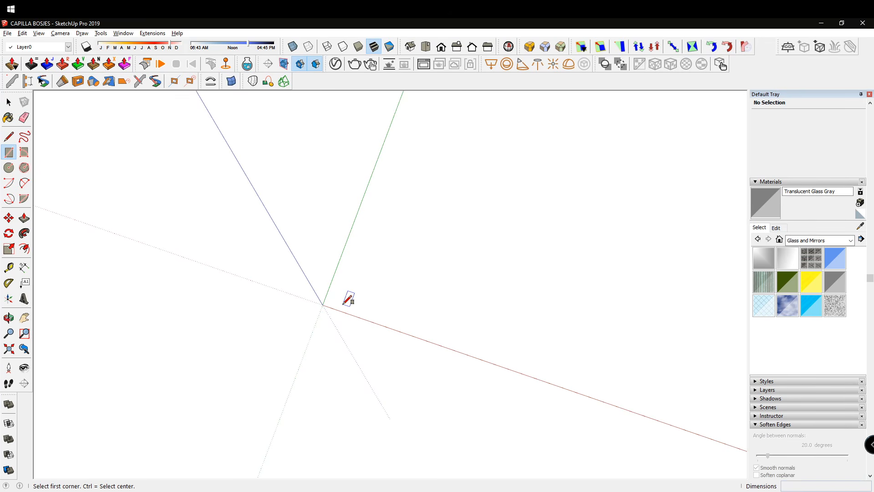
pyautogui.moveTo(358, 308); pyautogui.dragTo(336, 300, button='middle')
pyautogui.scroll(2, 334, 301)
pyautogui.click(318, 288)
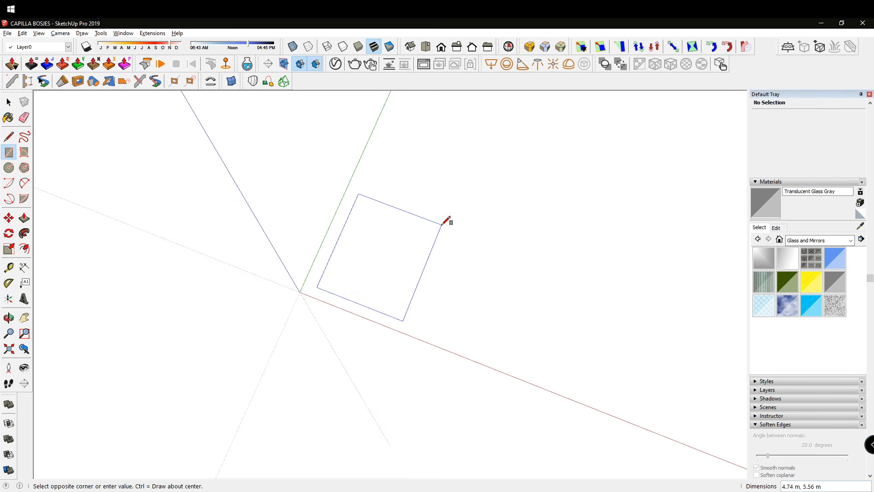
pyautogui.write('5,5')
pyautogui.press('Return')
pyautogui.press('space')
pyautogui.scroll(-3, 391, 214)
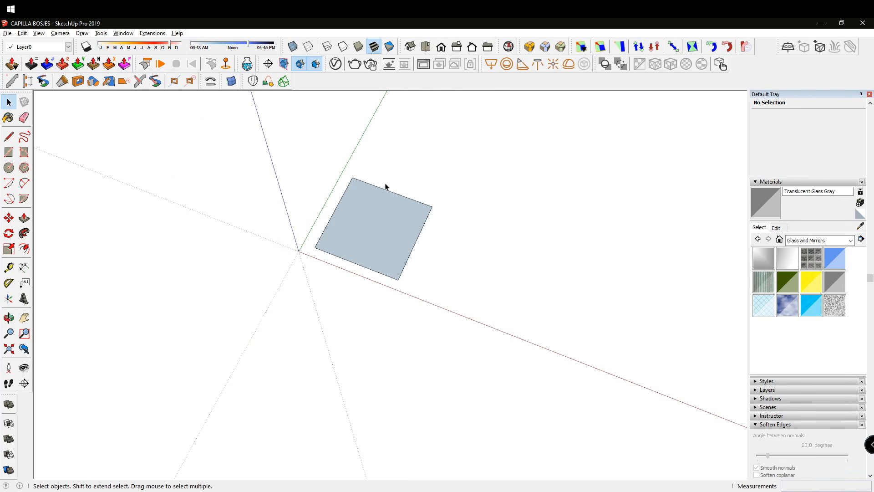
pyautogui.doubleClick(378, 209)
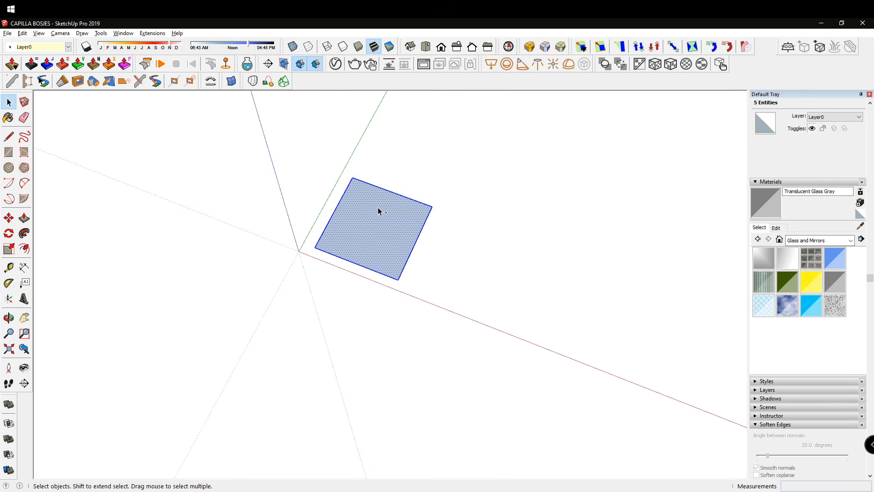
pyautogui.hotkey('ctrl', 'g')
# Undock the Bezier Surface toolbar and create a Quadpatch Bezier Surface spanning two opposite corners of the grouped square.
pyautogui.moveTo(405, 253); pyautogui.dragTo(351, 256, button='middle')
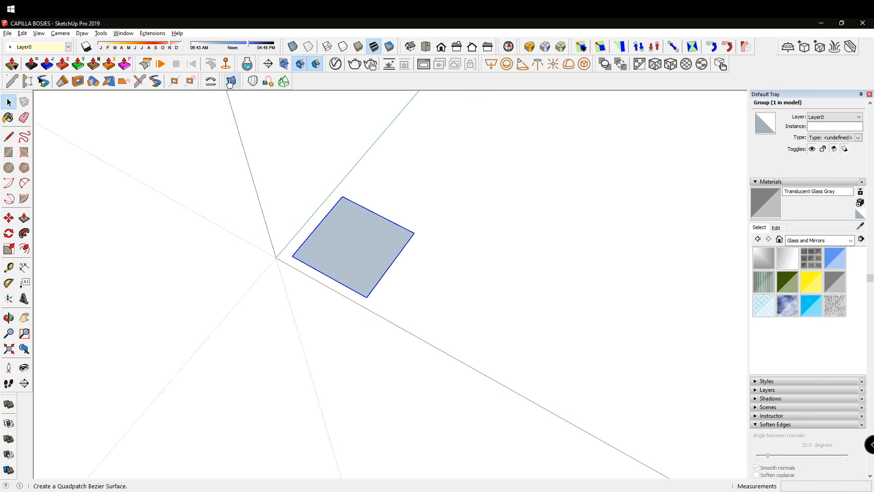
pyautogui.moveTo(220, 82); pyautogui.dragTo(373, 136)
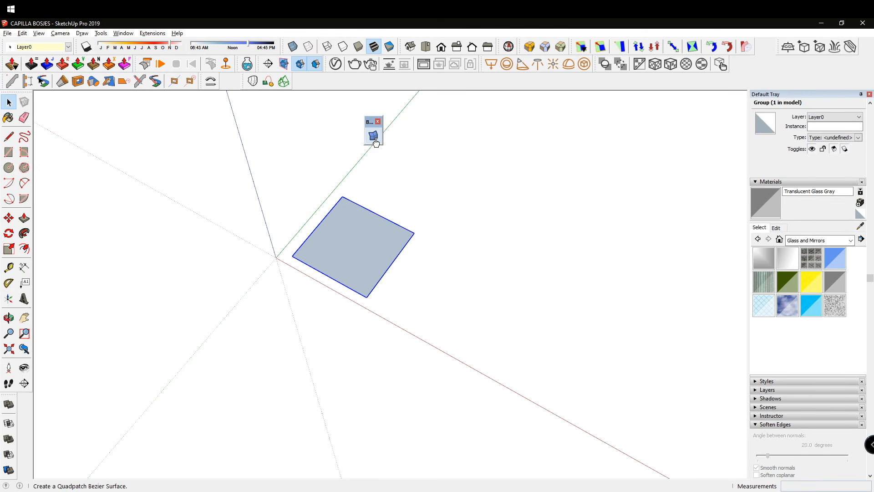
pyautogui.click(374, 135)
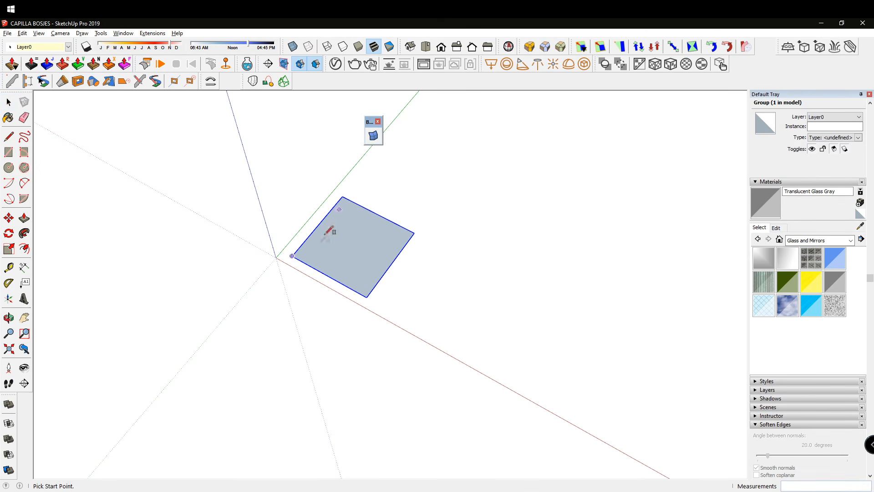
pyautogui.click(293, 255)
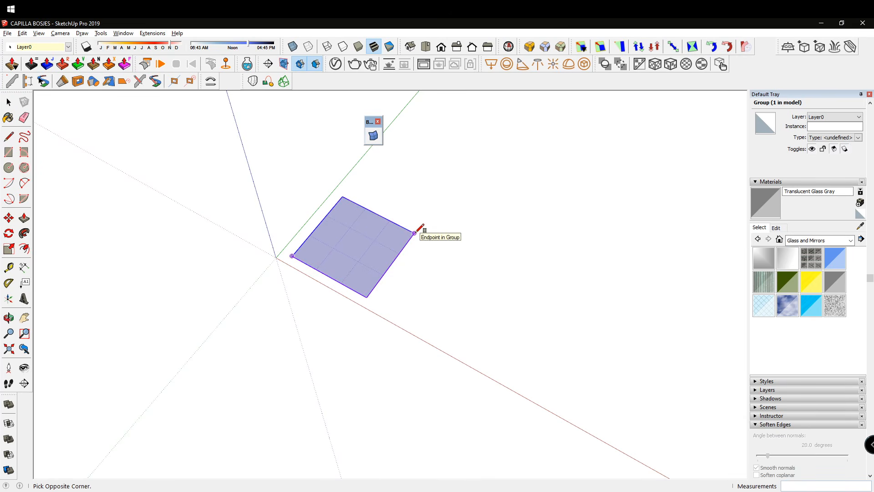
pyautogui.click(414, 232)
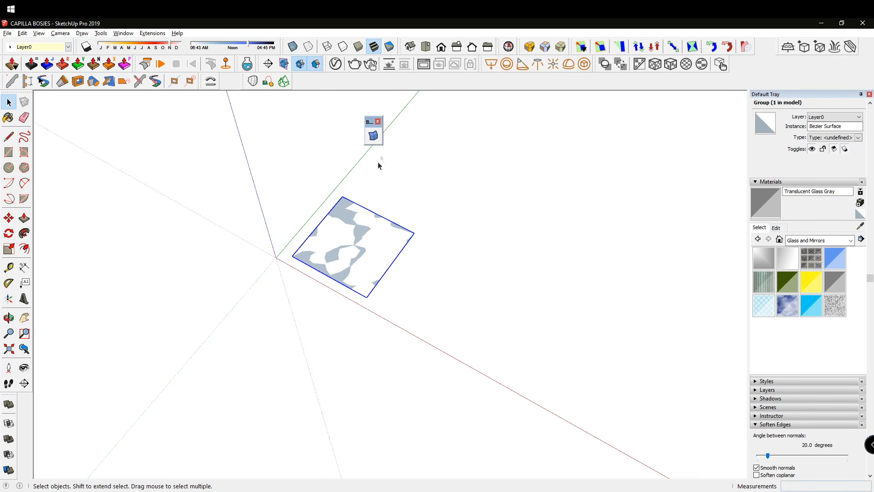
# Move the Bezier surface about 6.41 m off the grouped square so it lies beside it along the red axis.
pyautogui.moveTo(363, 270); pyautogui.dragTo(414, 291, button='middle')
pyautogui.moveTo(342, 287); pyautogui.dragTo(364, 288, button='middle')
pyautogui.press('m')
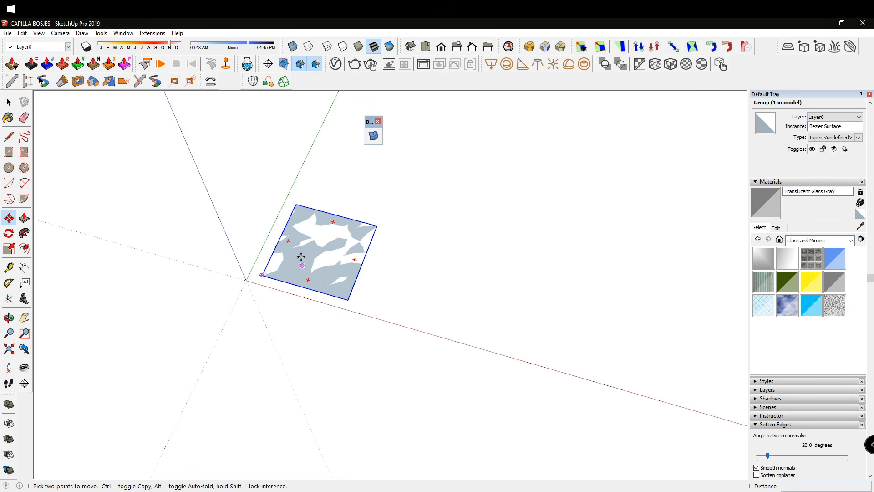
pyautogui.click(307, 256)
pyautogui.press('ctrl')
pyautogui.click(417, 284)
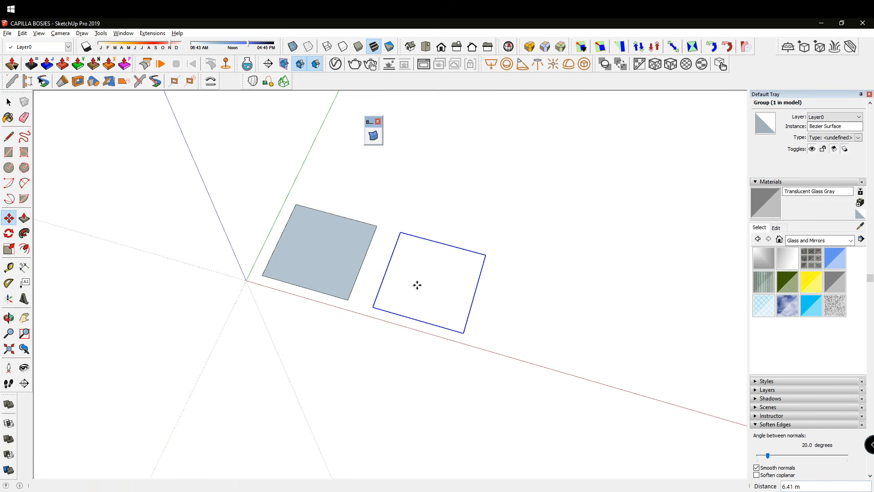
pyautogui.press('space')
pyautogui.moveTo(391, 252); pyautogui.dragTo(412, 266, button='middle')
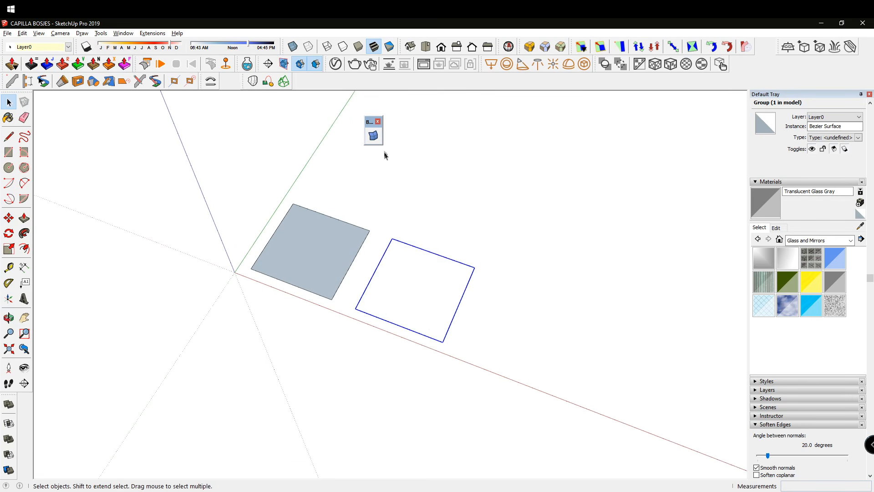
pyautogui.moveTo(437, 321); pyautogui.dragTo(396, 285, button='middle')
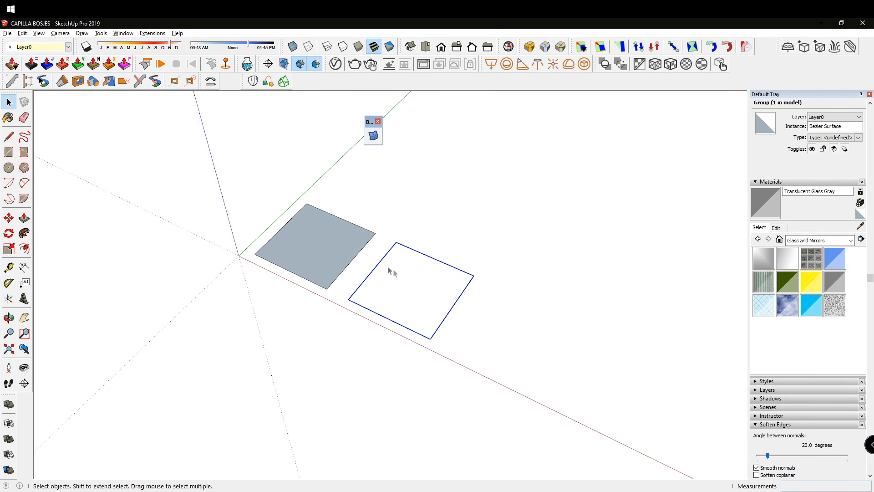
# Delete the grouped square and move the Bezier surface about 5.17 m back along the red axis toward the origin.
pyautogui.click(341, 247)
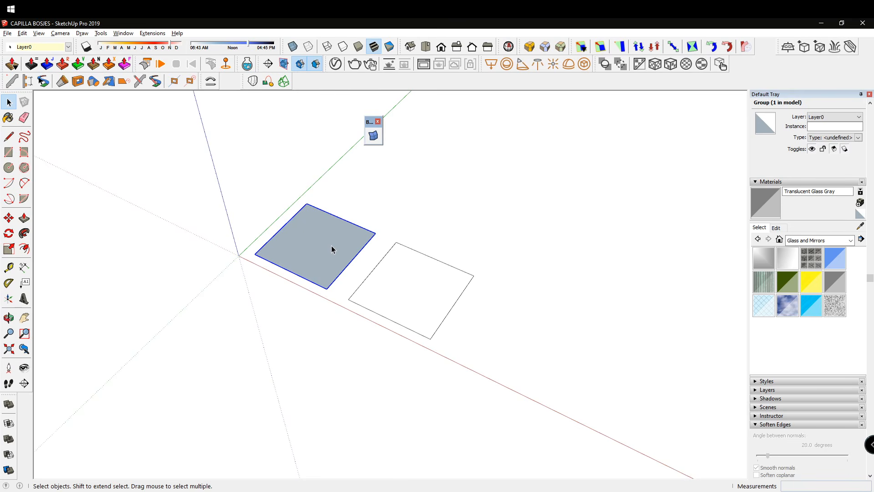
pyautogui.press('Delete')
pyautogui.click(402, 284)
pyautogui.moveTo(403, 286); pyautogui.dragTo(429, 315, button='middle')
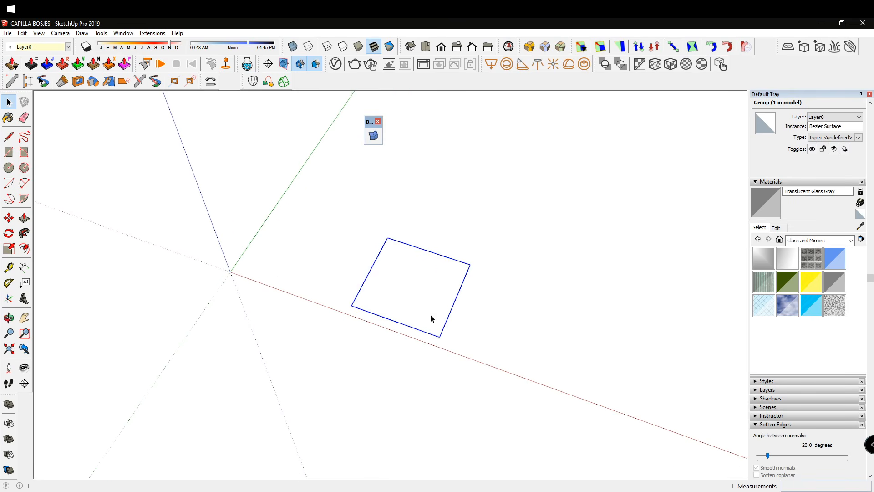
pyautogui.press('m')
pyautogui.click(420, 290)
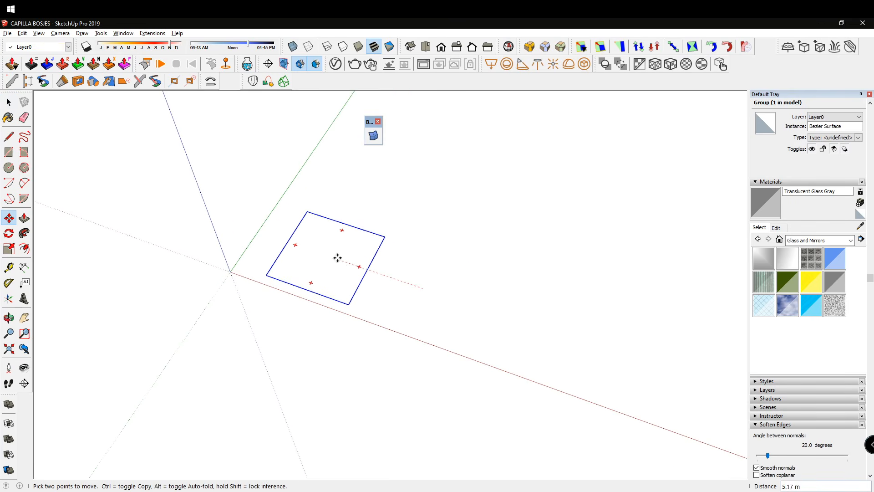
pyautogui.click(336, 257)
pyautogui.press('space')
pyautogui.moveTo(326, 304); pyautogui.dragTo(341, 242, button='middle')
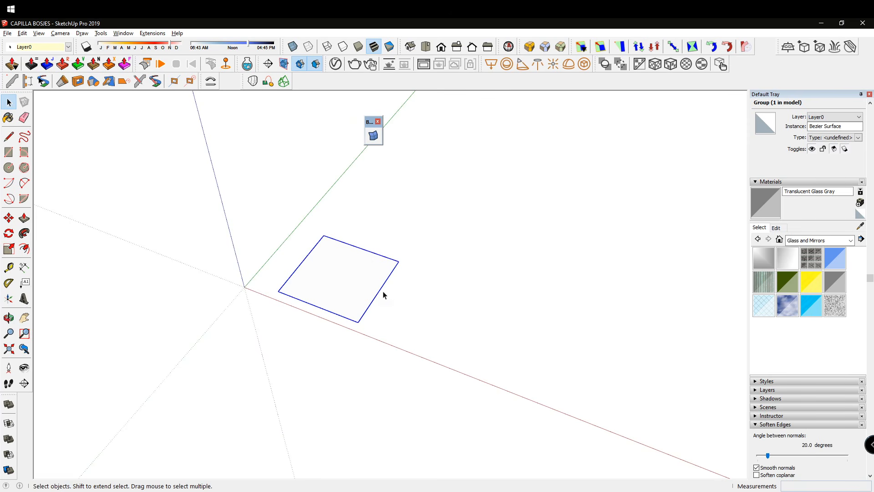
# Open the Bezier surface for editing and place its floating editing toolbar beside the main Bezier Surface toolbar.
pyautogui.moveTo(356, 272); pyautogui.dragTo(346, 220, button='middle')
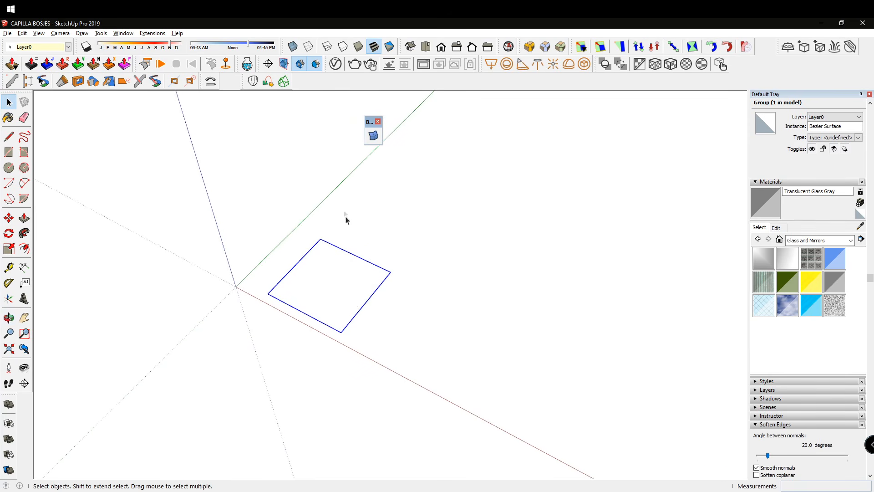
pyautogui.doubleClick(339, 282)
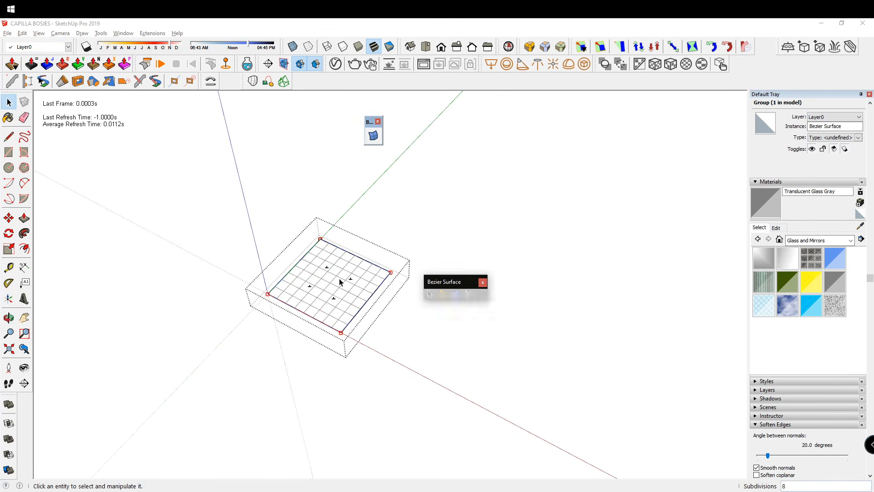
pyautogui.moveTo(322, 302); pyautogui.dragTo(441, 287, button='middle')
pyautogui.moveTo(442, 285)
pyautogui.mouseDown()
pyautogui.moveTo(427, 151)
pyautogui.moveTo(442, 170)
pyautogui.mouseUp()
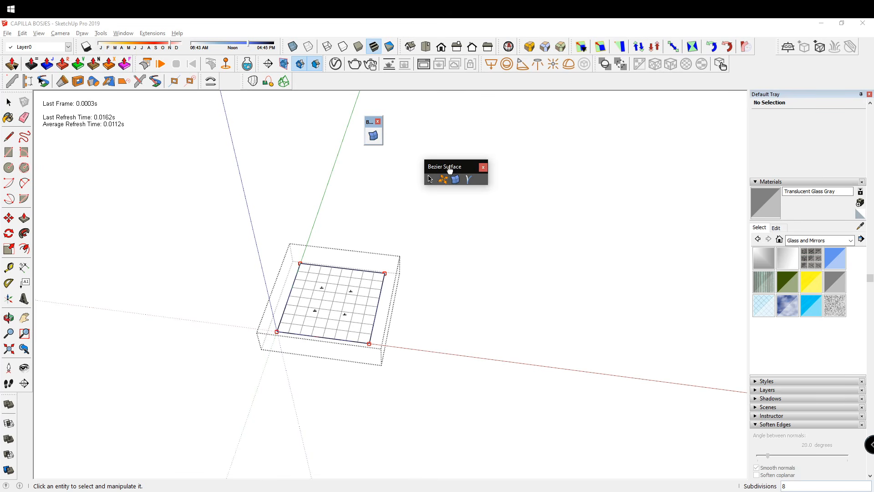
pyautogui.moveTo(454, 166); pyautogui.dragTo(439, 158)
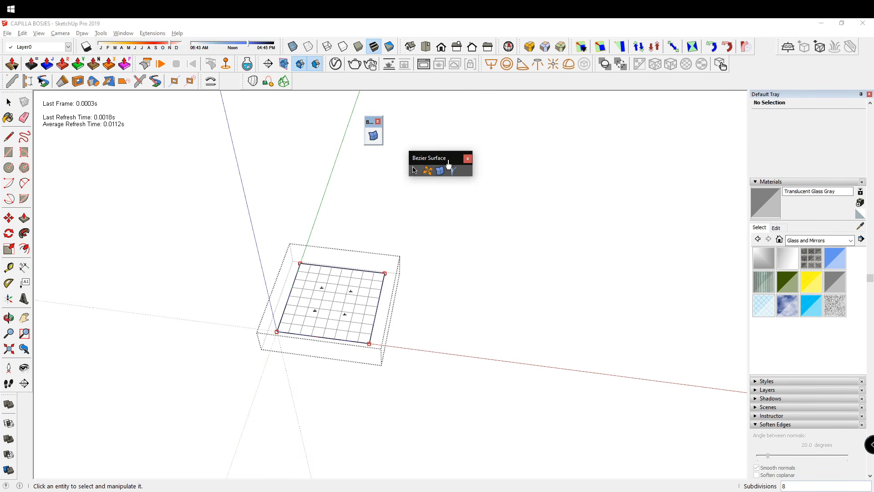
pyautogui.moveTo(335, 296); pyautogui.dragTo(370, 306, button='middle')
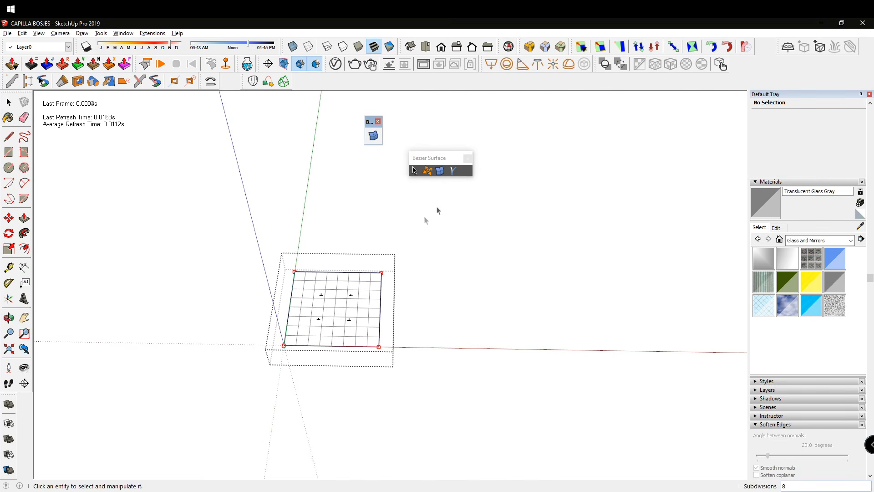
pyautogui.moveTo(431, 158); pyautogui.dragTo(410, 144)
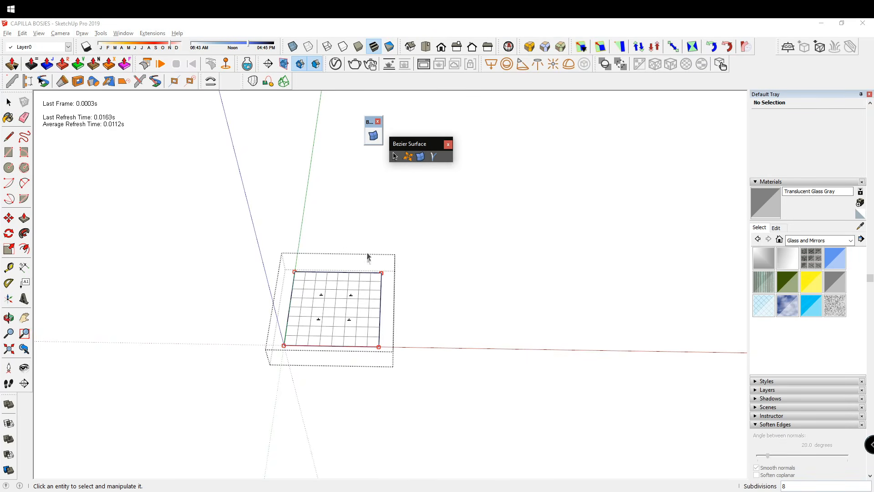
pyautogui.moveTo(397, 323); pyautogui.dragTo(347, 267, button='middle')
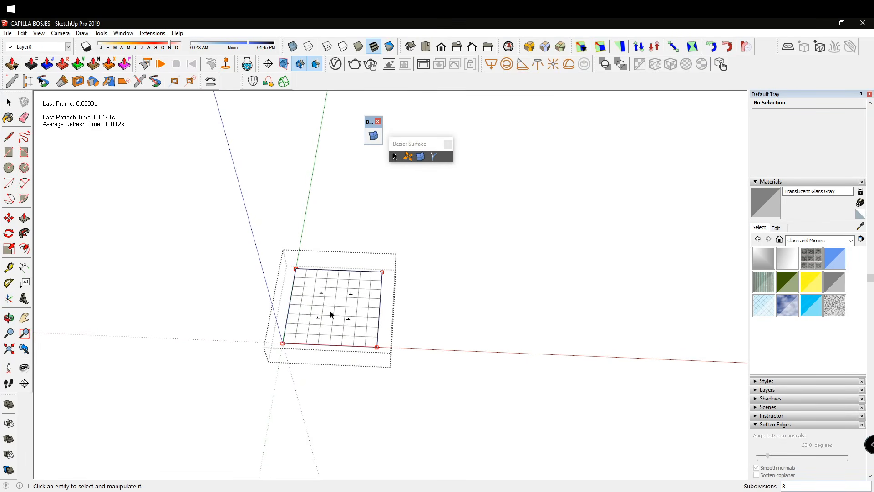
# Extend the surface along the red axis by adding three quadpatches in a row from its outer edge.
pyautogui.moveTo(381, 285); pyautogui.dragTo(397, 300, button='middle')
pyautogui.moveTo(365, 248); pyautogui.dragTo(432, 391)
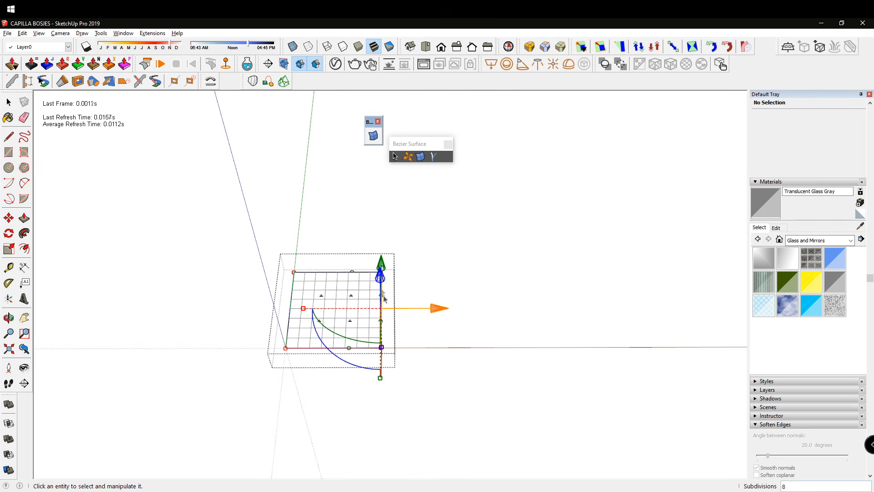
pyautogui.moveTo(419, 332); pyautogui.dragTo(387, 300, button='middle')
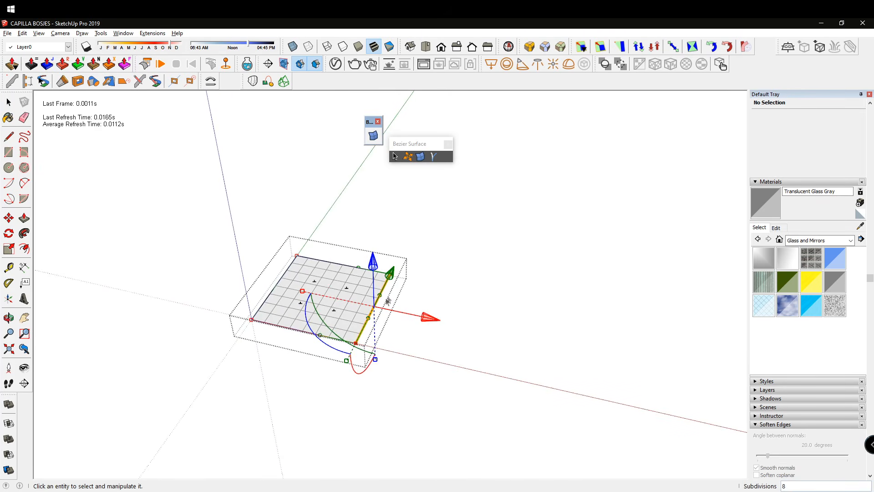
pyautogui.click(421, 157)
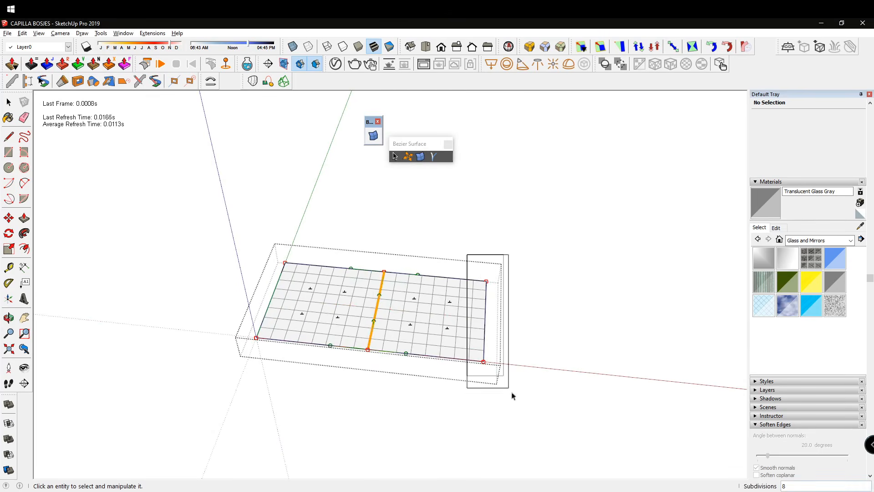
pyautogui.click(420, 157)
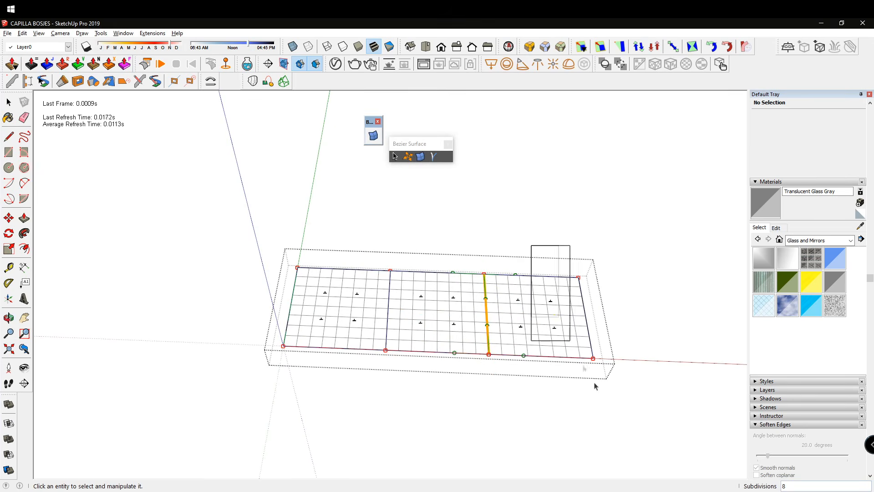
pyautogui.click(422, 157)
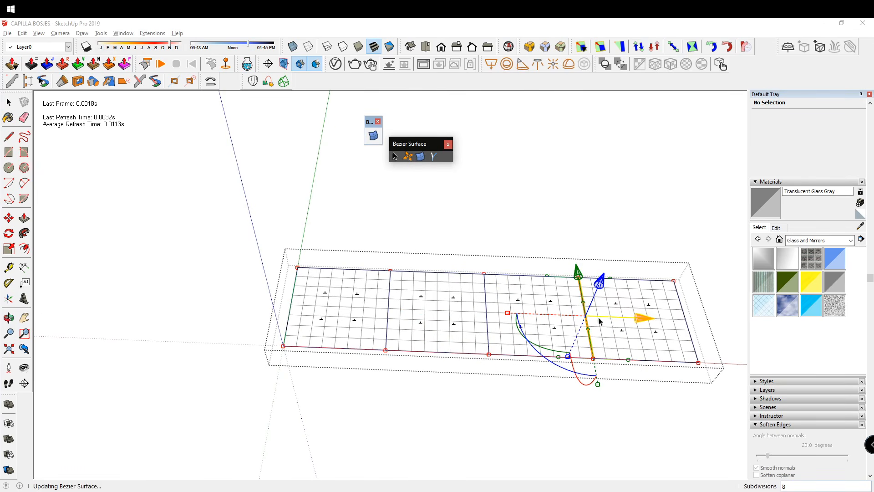
# Select the four far edges along the green side and add a second row of quadpatches to them.
pyautogui.scroll(-1, 632, 318)
pyautogui.moveTo(284, 270); pyautogui.dragTo(302, 282, button='middle')
pyautogui.moveTo(273, 228); pyautogui.dragTo(720, 291)
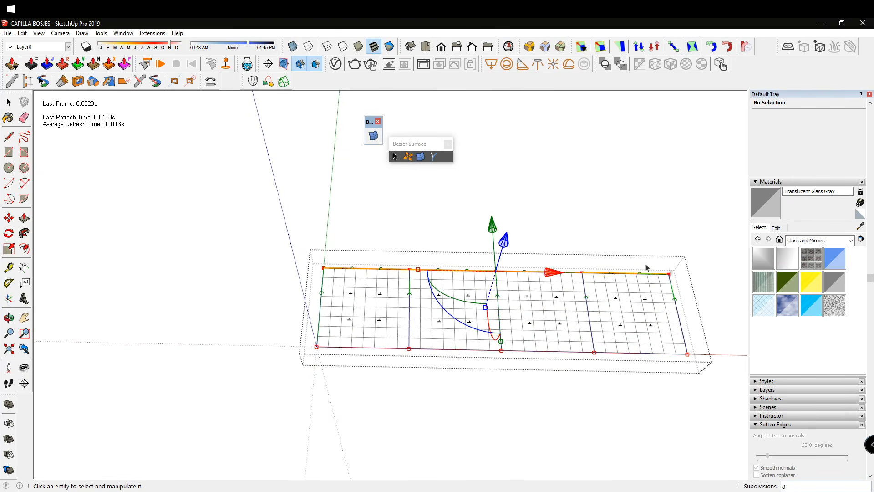
pyautogui.click(435, 160)
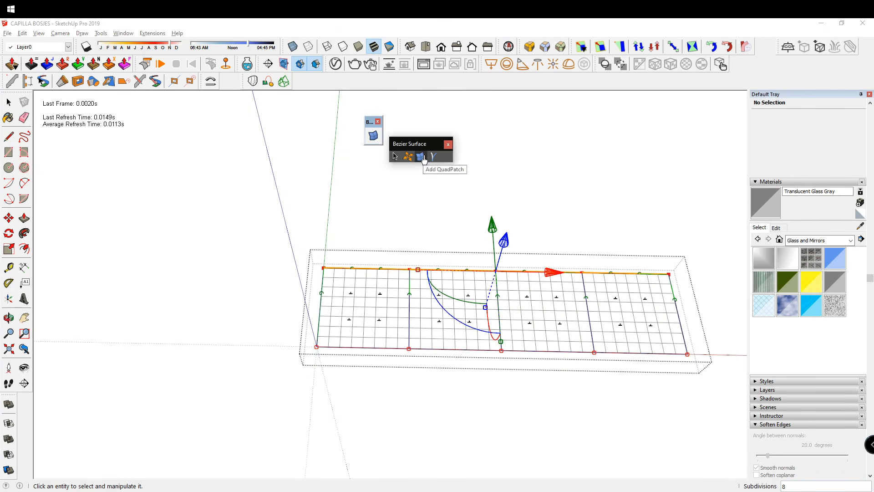
pyautogui.moveTo(373, 256); pyautogui.dragTo(340, 244, button='middle')
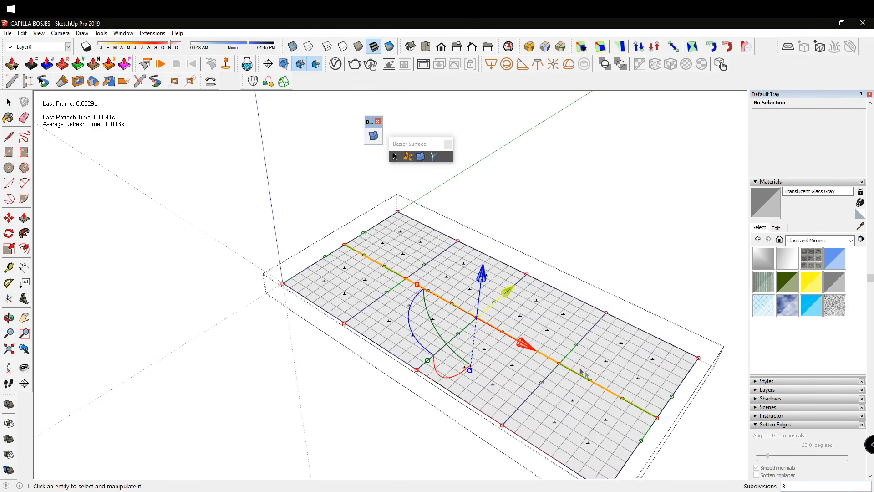
pyautogui.moveTo(284, 279); pyautogui.dragTo(259, 202, button='middle')
pyautogui.moveTo(504, 310); pyautogui.dragTo(455, 255, button='middle')
# Reposition the floating Bezier Surface editing toolbar above the patch grid and deselect the shared middle edges.
pyautogui.moveTo(421, 148); pyautogui.dragTo(466, 151)
pyautogui.moveTo(488, 225); pyautogui.dragTo(411, 230, button='middle')
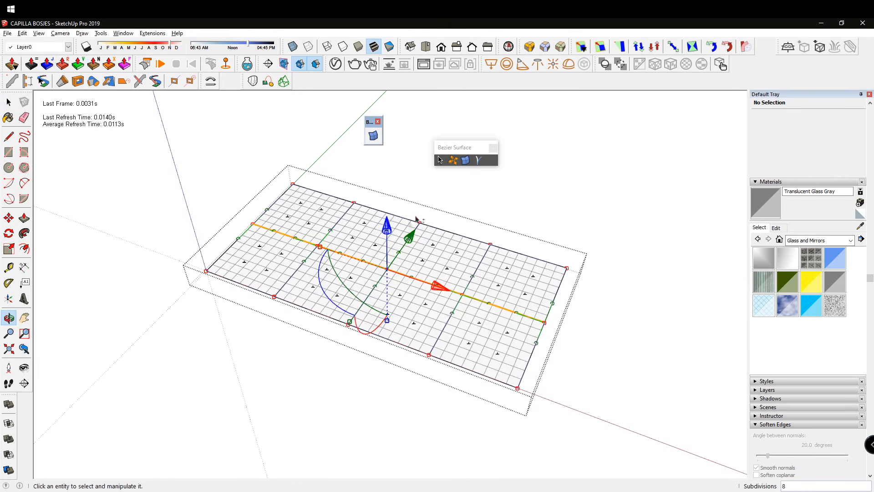
pyautogui.keyDown('shift'); pyautogui.moveTo(394, 188); pyautogui.dragTo(392, 203, button='middle'); pyautogui.keyUp('shift')
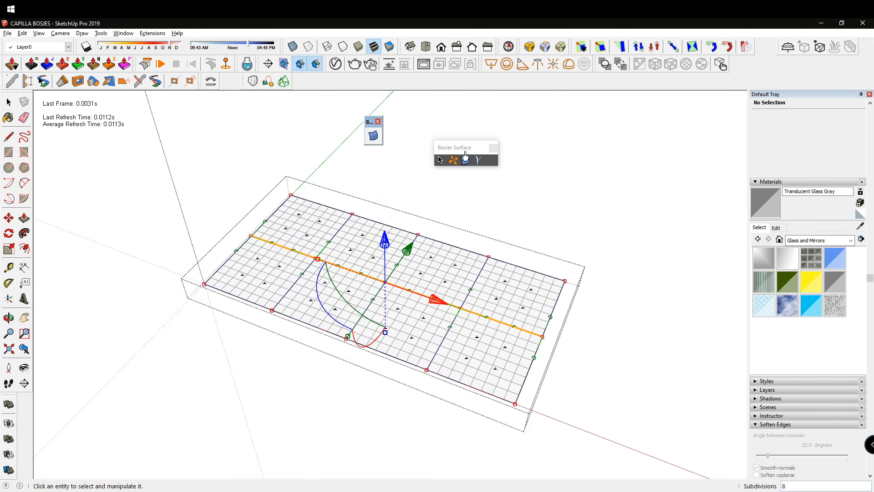
pyautogui.click(465, 158)
pyautogui.moveTo(466, 151); pyautogui.dragTo(440, 146)
pyautogui.moveTo(377, 259); pyautogui.dragTo(406, 264, button='middle')
pyautogui.scroll(-1, 418, 263)
pyautogui.click(624, 327)
pyautogui.moveTo(329, 298); pyautogui.dragTo(359, 334, button='middle')
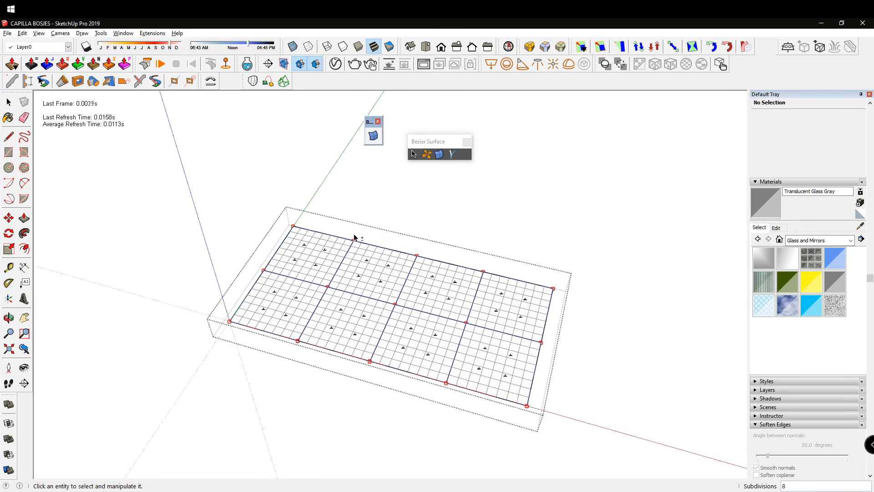
# Select eight alternating vertices across the patch grid and raise them together along the blue axis to make a wavy surface.
pyautogui.moveTo(312, 350); pyautogui.dragTo(285, 235, button='middle')
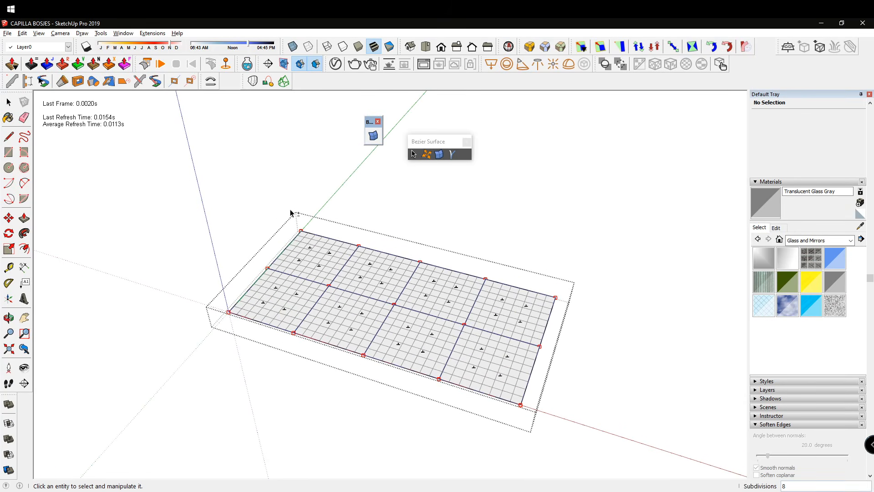
pyautogui.moveTo(290, 209); pyautogui.dragTo(323, 236)
pyautogui.moveTo(401, 234); pyautogui.dragTo(437, 277)
pyautogui.keyDown('shift'); pyautogui.moveTo(533, 271); pyautogui.dragTo(568, 314); pyautogui.keyUp('shift')
pyautogui.keyDown('shift'); pyautogui.moveTo(505, 398); pyautogui.dragTo(529, 411); pyautogui.keyUp('shift')
pyautogui.keyDown('shift'); pyautogui.moveTo(352, 340); pyautogui.dragTo(385, 377); pyautogui.keyUp('shift')
pyautogui.keyDown('shift'); pyautogui.moveTo(222, 297); pyautogui.dragTo(241, 324); pyautogui.keyUp('shift')
pyautogui.keyDown('shift'); pyautogui.moveTo(314, 270); pyautogui.dragTo(345, 304); pyautogui.keyUp('shift')
pyautogui.keyDown('shift'); pyautogui.moveTo(455, 307); pyautogui.dragTo(474, 332); pyautogui.keyUp('shift')
pyautogui.moveTo(474, 332); pyautogui.dragTo(382, 302, button='middle')
pyautogui.moveTo(369, 301)
pyautogui.mouseDown()
pyautogui.moveTo(377, 247)
pyautogui.moveTo(405, 233)
pyautogui.mouseUp()
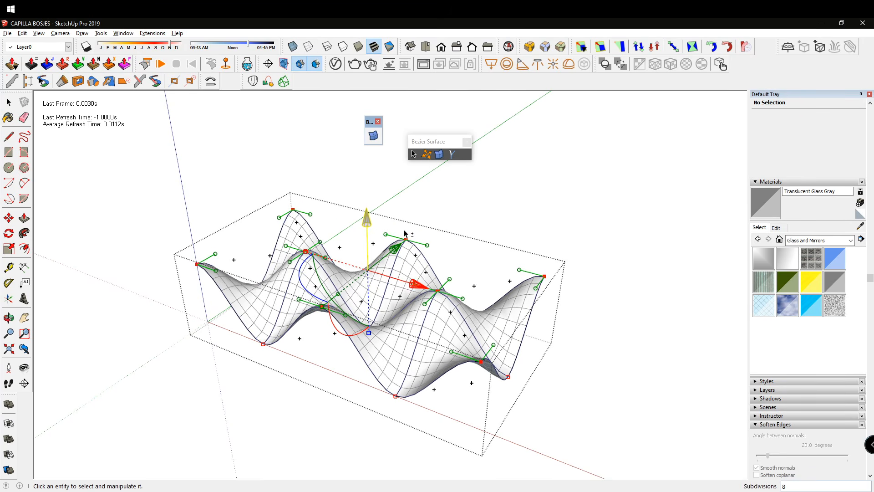
# Examine the wavy Bezier surface, its control handles and the transform gizmo from several angles.
pyautogui.moveTo(420, 332); pyautogui.dragTo(332, 348, button='middle')
pyautogui.moveTo(514, 368); pyautogui.dragTo(469, 360, button='middle')
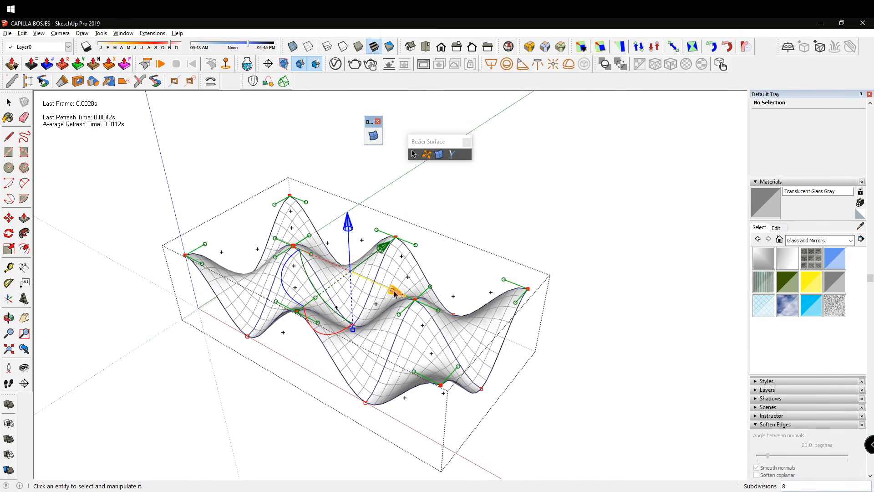
pyautogui.moveTo(296, 411)
pyautogui.mouseDown(button='middle')
pyautogui.moveTo(472, 363)
pyautogui.moveTo(364, 343)
pyautogui.moveTo(441, 336)
pyautogui.moveTo(418, 358)
pyautogui.mouseUp(button='middle')
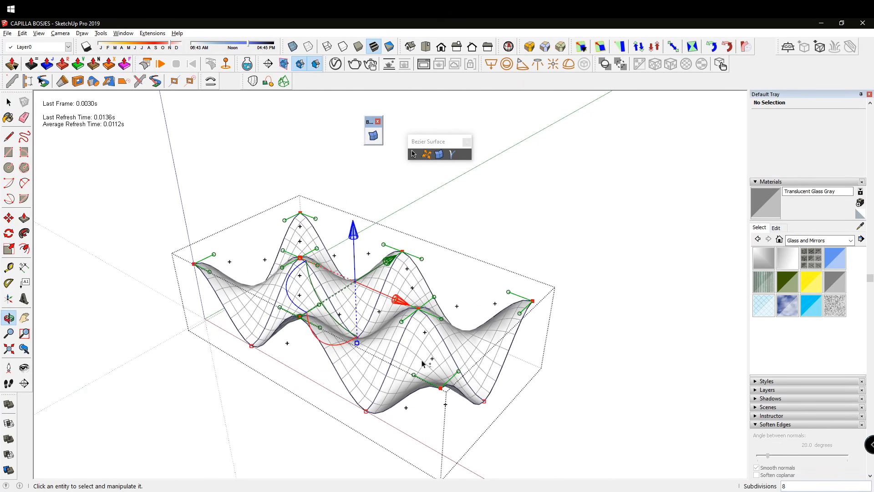
pyautogui.moveTo(442, 237)
pyautogui.mouseDown(button='middle')
pyautogui.moveTo(457, 250)
pyautogui.moveTo(397, 343)
pyautogui.moveTo(422, 279)
pyautogui.moveTo(273, 306)
pyautogui.moveTo(239, 285)
pyautogui.mouseUp(button='middle')
pyautogui.moveTo(287, 263)
pyautogui.mouseDown(button='middle')
pyautogui.moveTo(346, 314)
pyautogui.moveTo(462, 313)
pyautogui.moveTo(454, 253)
pyautogui.moveTo(445, 331)
pyautogui.moveTo(339, 302)
pyautogui.moveTo(468, 297)
pyautogui.moveTo(476, 332)
pyautogui.moveTo(419, 316)
pyautogui.moveTo(416, 337)
pyautogui.moveTo(408, 326)
pyautogui.moveTo(457, 317)
pyautogui.moveTo(380, 308)
pyautogui.moveTo(416, 347)
pyautogui.moveTo(397, 335)
pyautogui.mouseUp(button='middle')
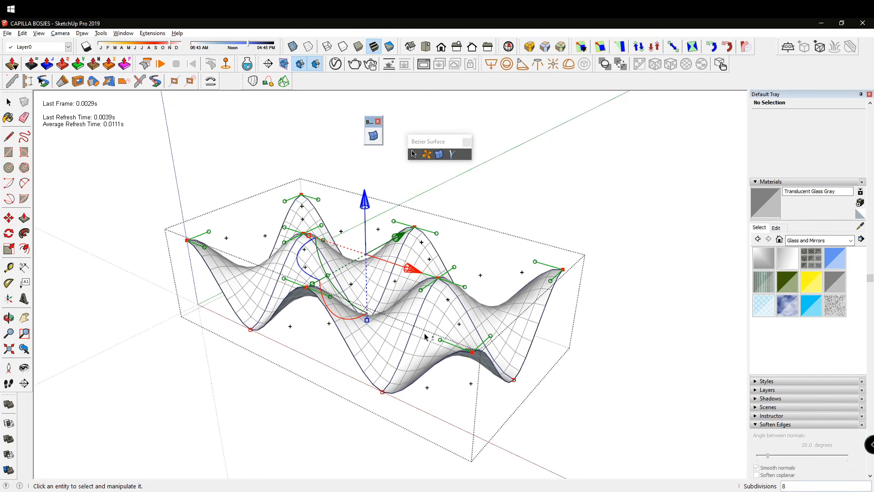
pyautogui.moveTo(445, 268); pyautogui.dragTo(387, 244, button='middle')
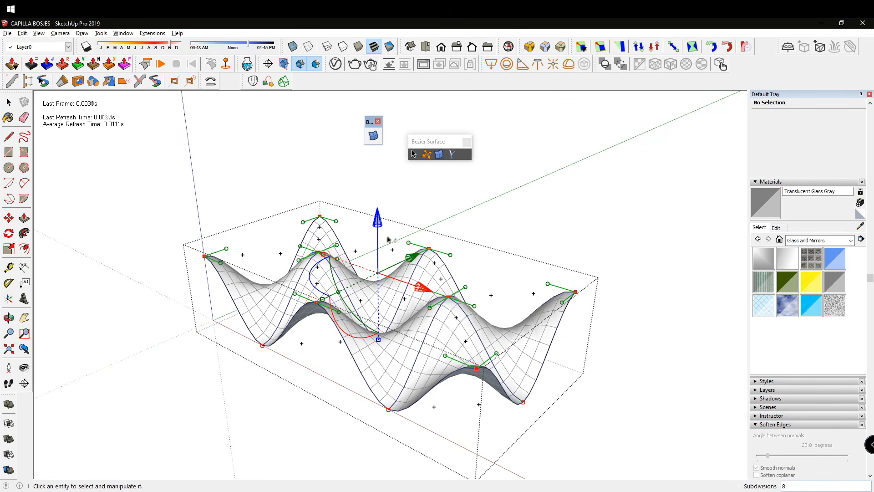
pyautogui.moveTo(401, 266); pyautogui.dragTo(427, 286, button='middle')
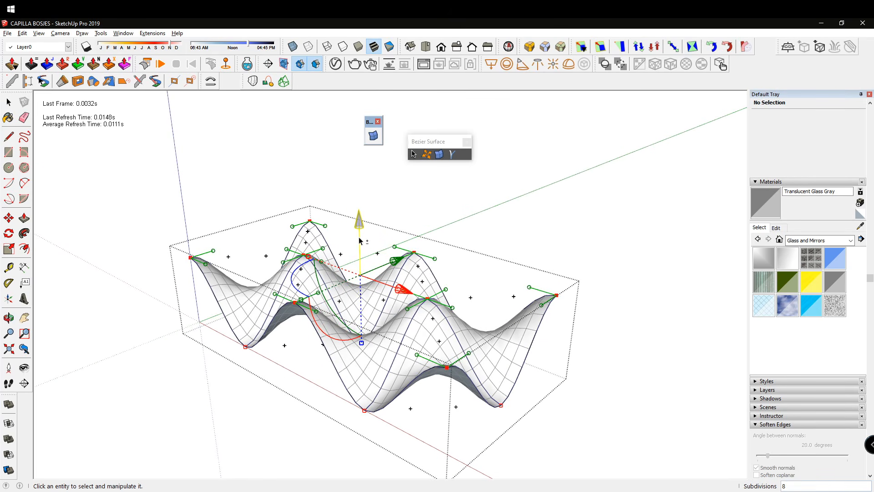
pyautogui.moveTo(359, 241); pyautogui.dragTo(700, 444, button='middle')
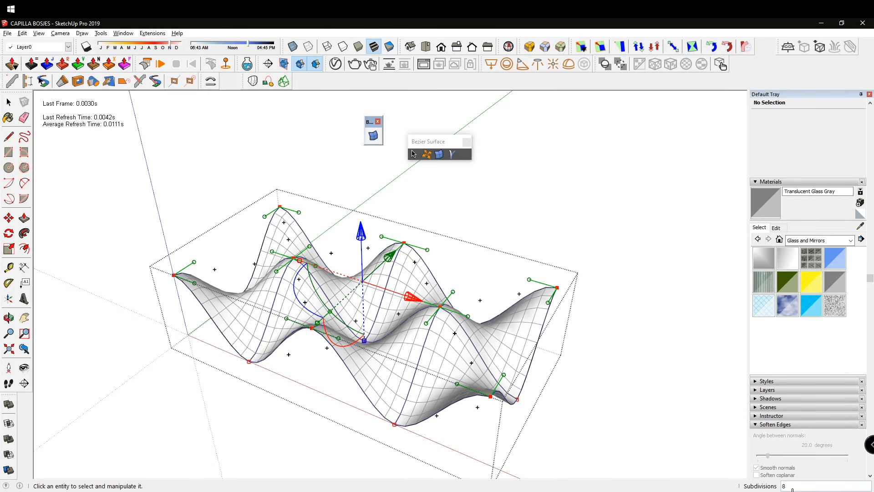
pyautogui.moveTo(609, 412); pyautogui.dragTo(612, 364, button='middle')
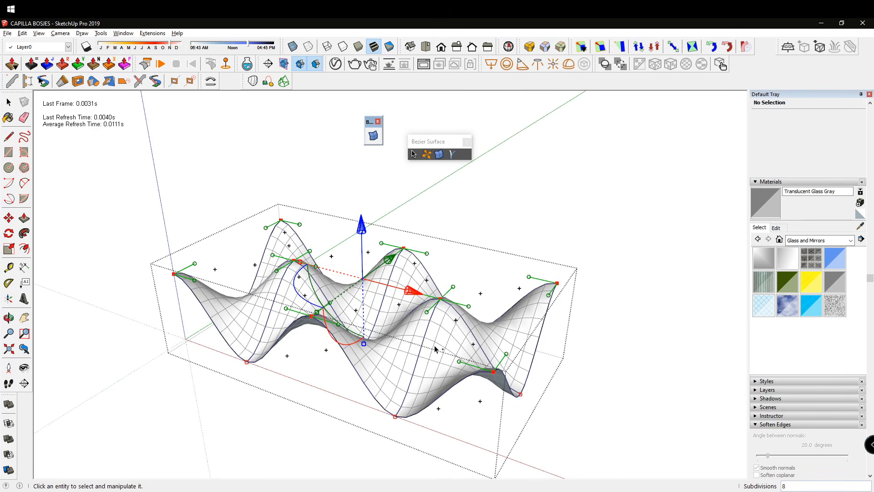
pyautogui.moveTo(433, 349); pyautogui.dragTo(409, 369, button='middle')
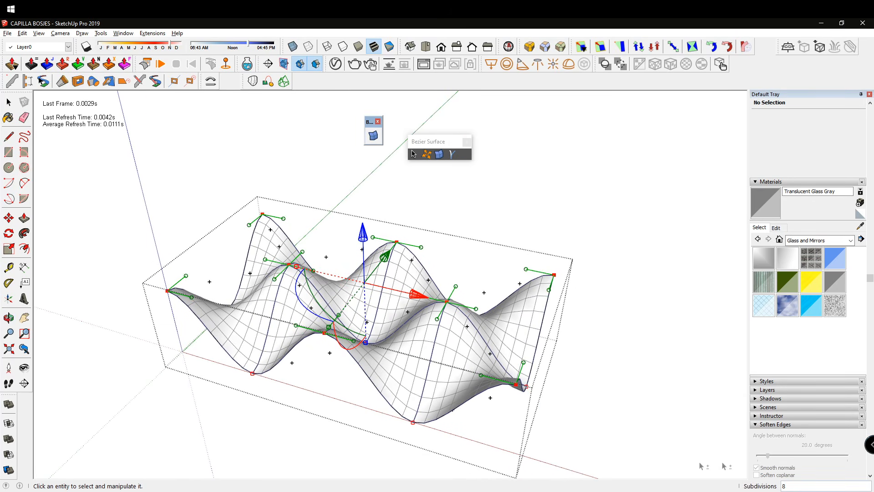
pyautogui.moveTo(567, 393); pyautogui.dragTo(535, 362, button='middle')
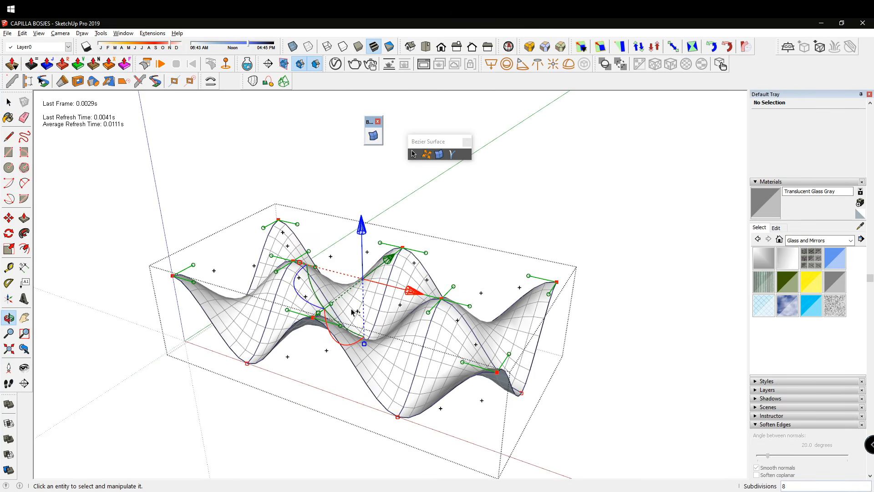
pyautogui.moveTo(351, 312); pyautogui.dragTo(431, 330, button='middle')
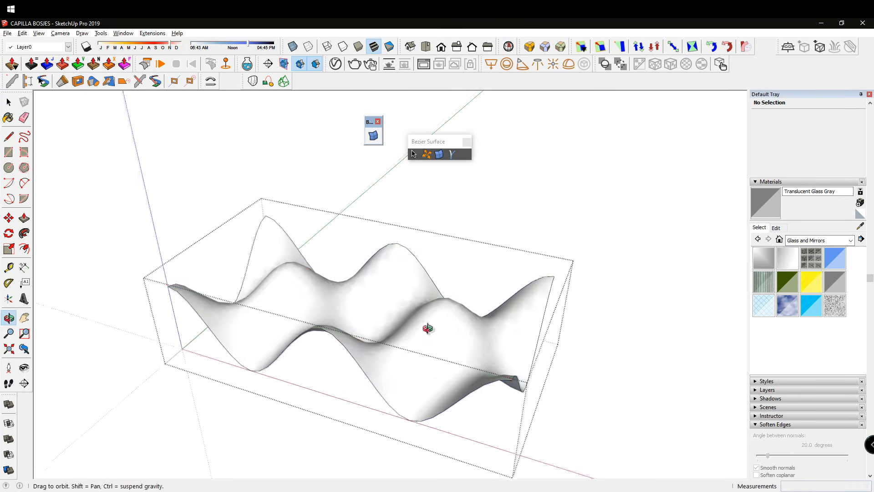
pyautogui.moveTo(526, 364); pyautogui.dragTo(521, 350, button='middle')
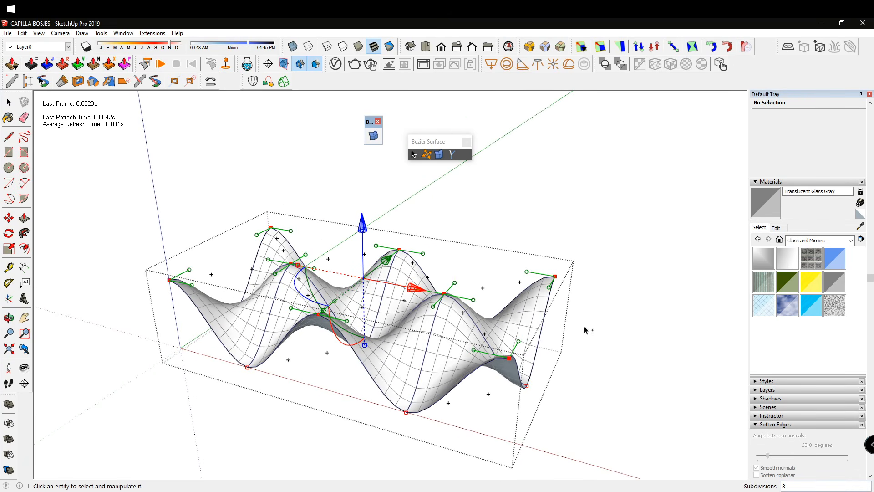
# Copy the Bezier Surface group a short distance straight up along the blue axis, keeping the original below.
pyautogui.moveTo(599, 317); pyautogui.dragTo(458, 343, button='middle')
pyautogui.moveTo(422, 263)
pyautogui.mouseDown(button='middle')
pyautogui.moveTo(421, 365)
pyautogui.moveTo(437, 306)
pyautogui.moveTo(476, 331)
pyautogui.moveTo(439, 340)
pyautogui.moveTo(393, 325)
pyautogui.moveTo(418, 342)
pyautogui.moveTo(430, 311)
pyautogui.moveTo(425, 335)
pyautogui.moveTo(437, 351)
pyautogui.moveTo(437, 326)
pyautogui.mouseUp(button='middle')
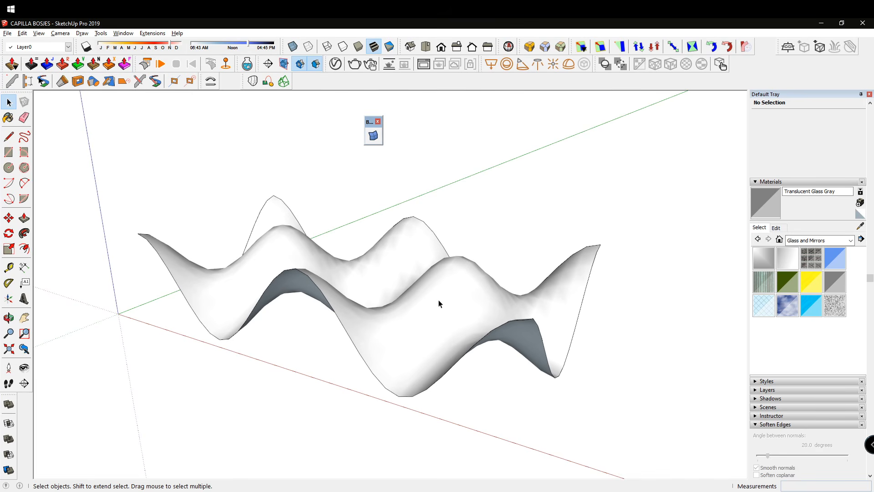
pyautogui.click(439, 303)
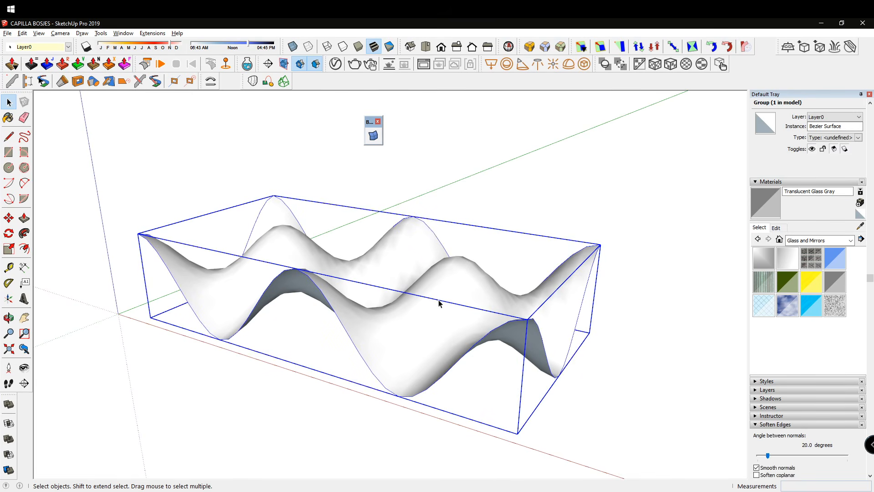
pyautogui.moveTo(439, 304)
pyautogui.mouseDown(button='middle')
pyautogui.moveTo(422, 308)
pyautogui.moveTo(419, 326)
pyautogui.mouseUp(button='middle')
pyautogui.press('m')
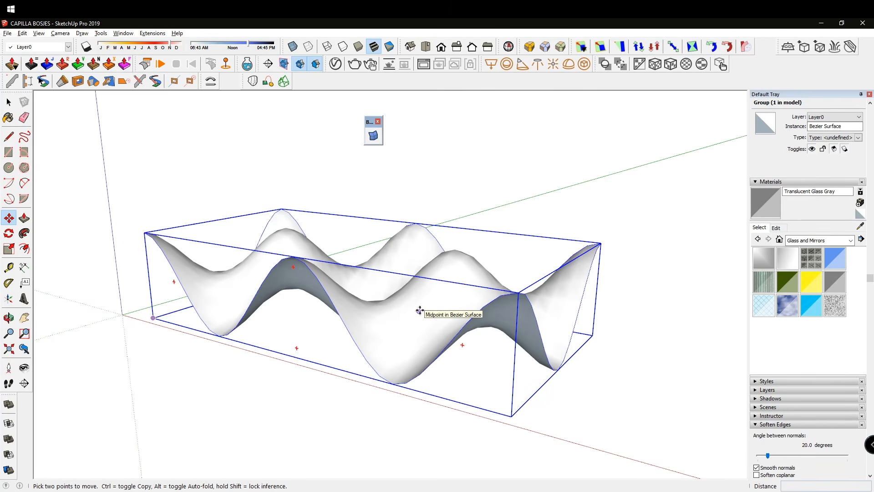
pyautogui.press('ctrl')
pyautogui.click(419, 311)
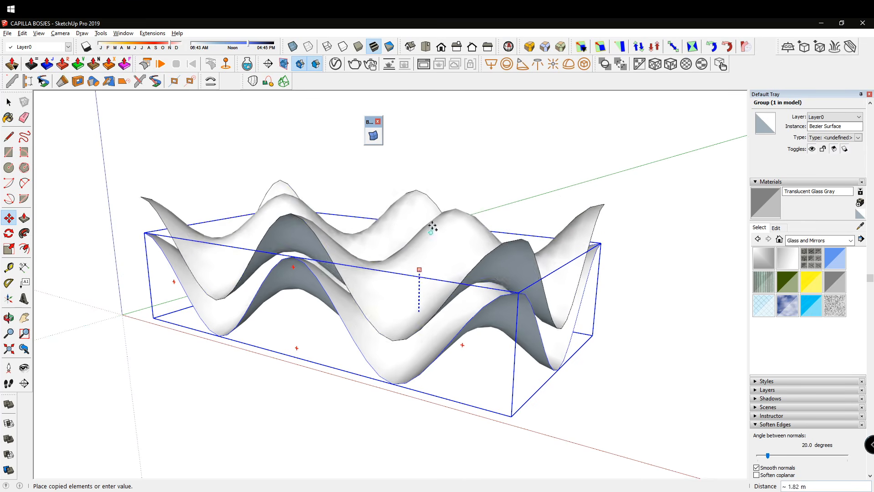
pyautogui.moveTo(433, 226); pyautogui.dragTo(417, 253, button='middle')
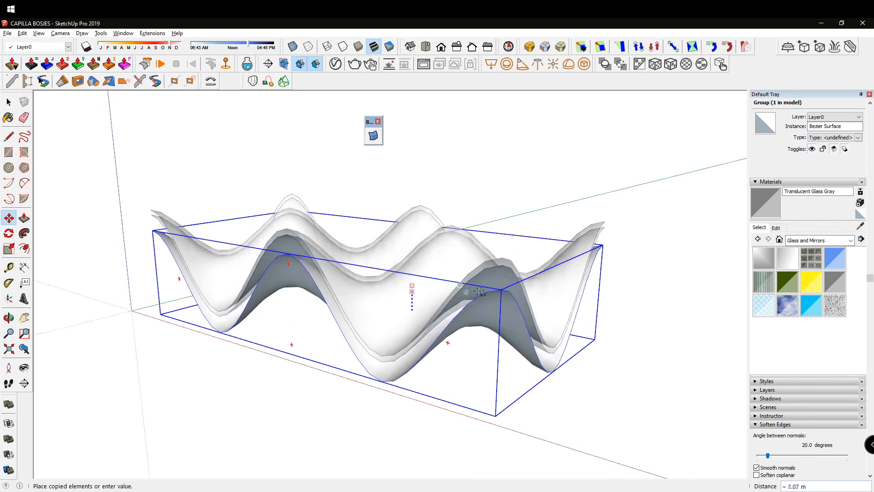
pyautogui.moveTo(444, 283)
pyautogui.mouseDown(button='middle')
pyautogui.moveTo(431, 257)
pyautogui.moveTo(441, 250)
pyautogui.moveTo(455, 269)
pyautogui.mouseUp(button='middle')
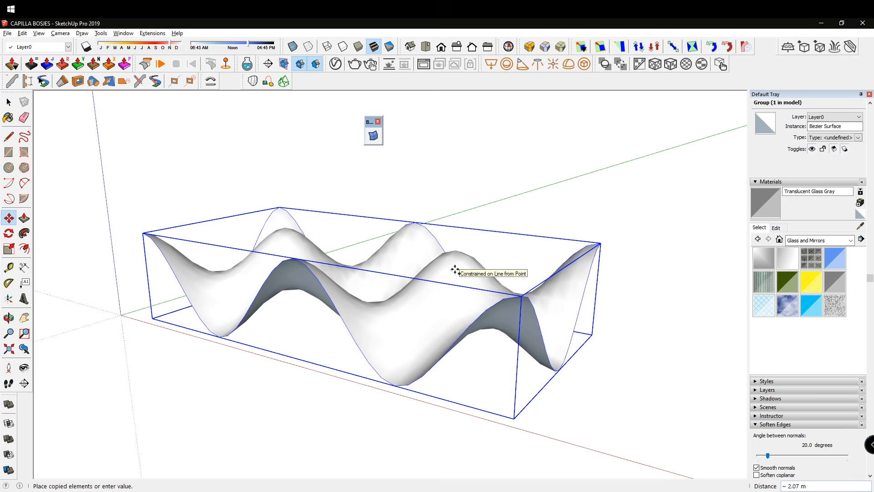
pyautogui.moveTo(437, 238); pyautogui.dragTo(418, 268, button='middle')
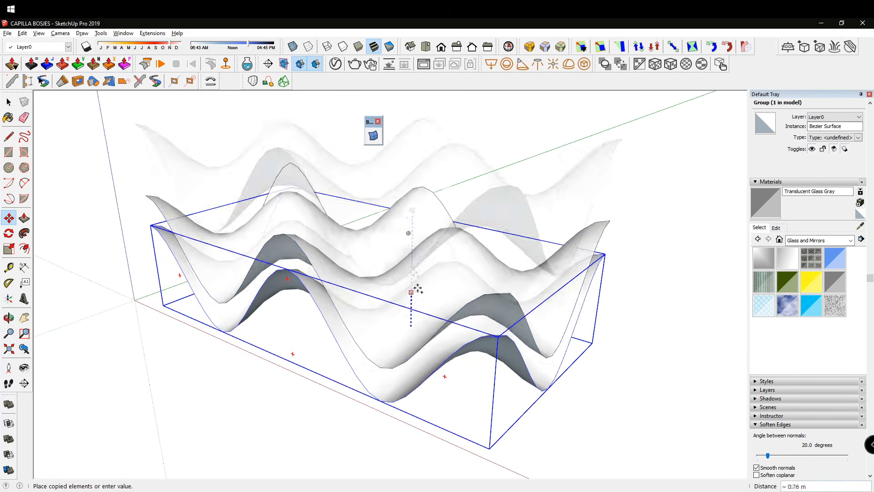
pyautogui.moveTo(414, 287); pyautogui.dragTo(412, 237, button='middle')
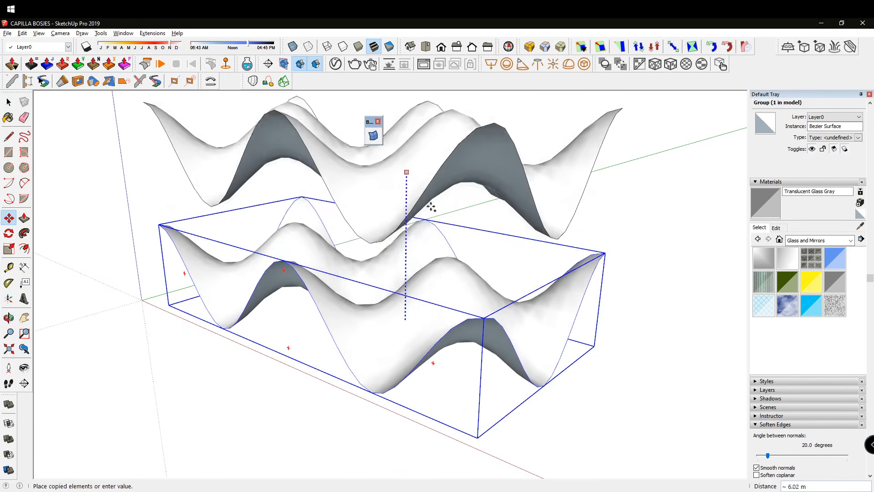
pyautogui.moveTo(433, 221); pyautogui.dragTo(396, 221, button='middle')
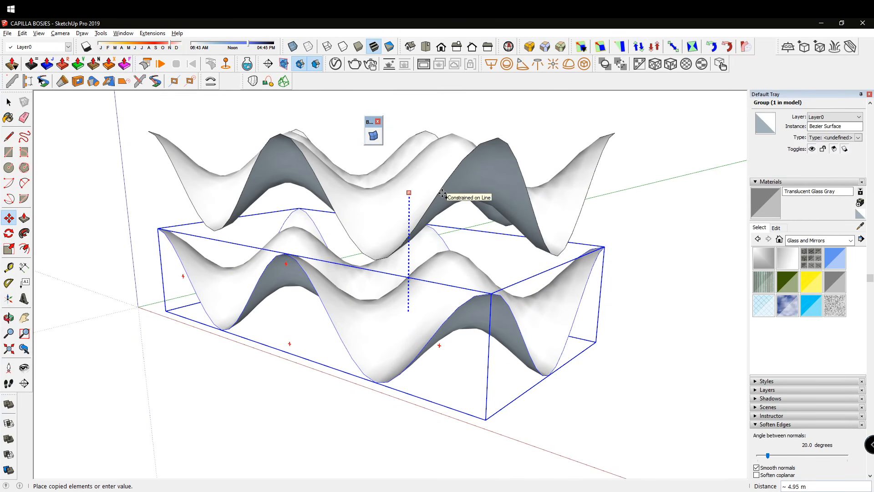
pyautogui.press('Return')
pyautogui.moveTo(439, 193)
pyautogui.mouseDown(button='middle')
pyautogui.moveTo(540, 290)
pyautogui.moveTo(348, 308)
pyautogui.moveTo(412, 348)
pyautogui.mouseUp(button='middle')
pyautogui.press('space')
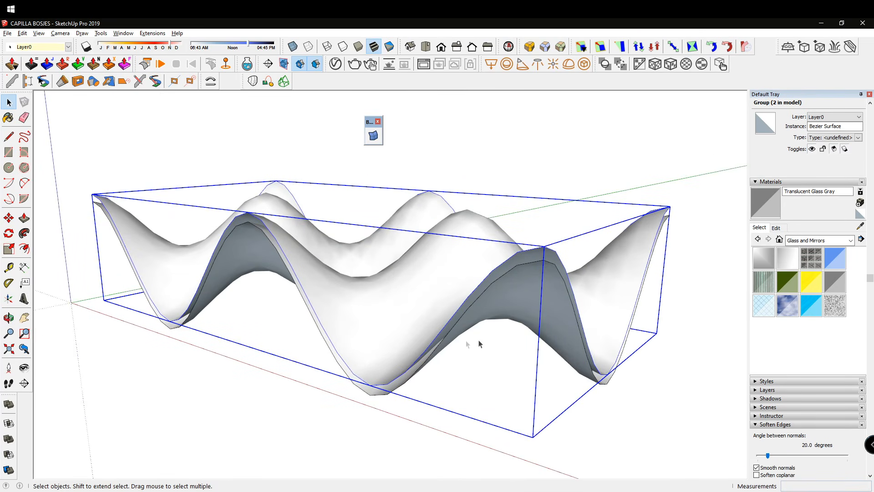
# Open the upper Bezier surface copy for editing and select its seven low vertices along the edges and centre.
pyautogui.moveTo(556, 277)
pyautogui.mouseDown(button='middle')
pyautogui.moveTo(488, 365)
pyautogui.moveTo(492, 375)
pyautogui.mouseUp(button='middle')
pyautogui.moveTo(504, 329)
pyautogui.mouseDown(button='middle')
pyautogui.moveTo(496, 339)
pyautogui.moveTo(404, 306)
pyautogui.moveTo(480, 326)
pyautogui.moveTo(457, 349)
pyautogui.mouseUp(button='middle')
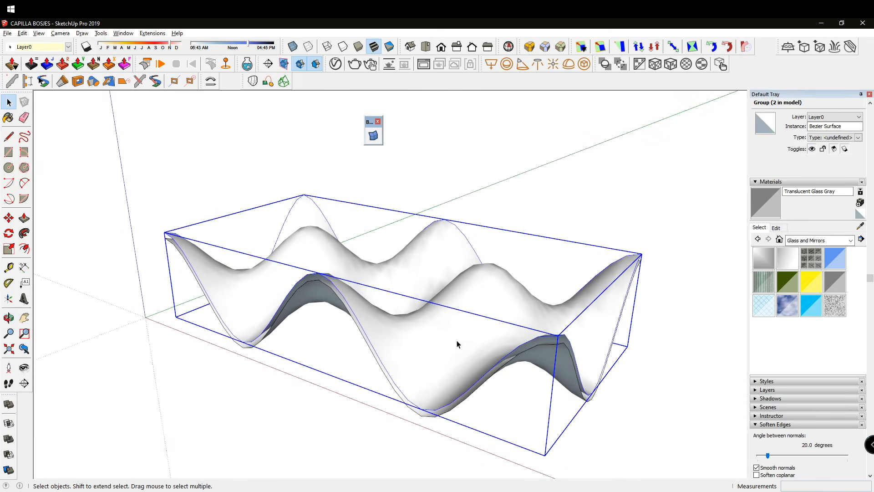
pyautogui.moveTo(467, 312); pyautogui.dragTo(474, 349, button='middle')
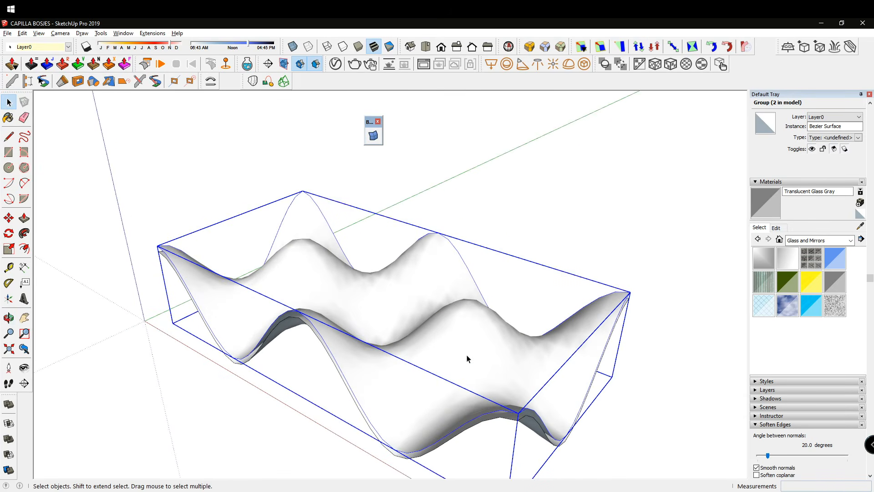
pyautogui.doubleClick(468, 357)
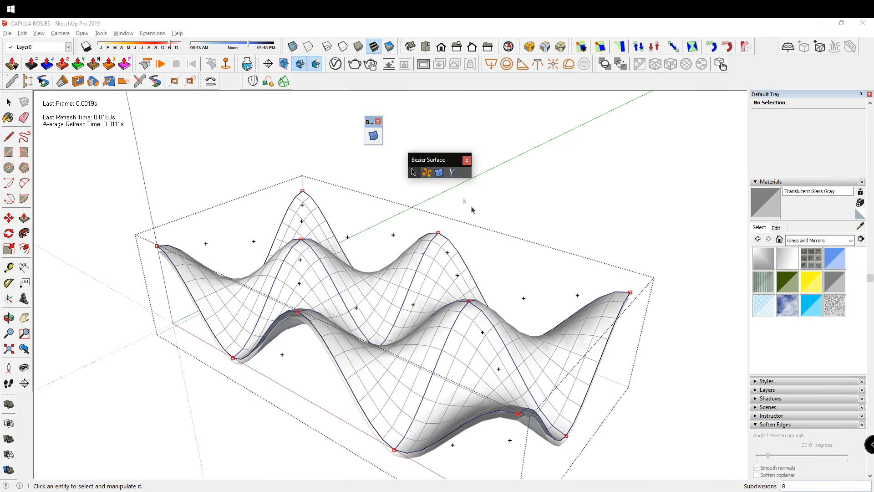
pyautogui.moveTo(446, 204); pyautogui.dragTo(440, 370, button='middle')
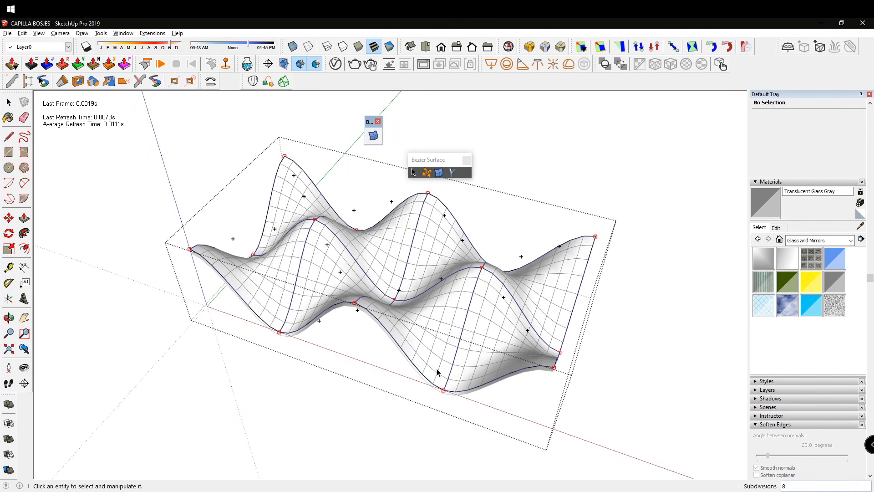
pyautogui.click(443, 390)
pyautogui.keyDown('ctrl'); pyautogui.click(280, 332); pyautogui.keyUp('ctrl')
pyautogui.moveTo(250, 216); pyautogui.dragTo(257, 267, button='middle')
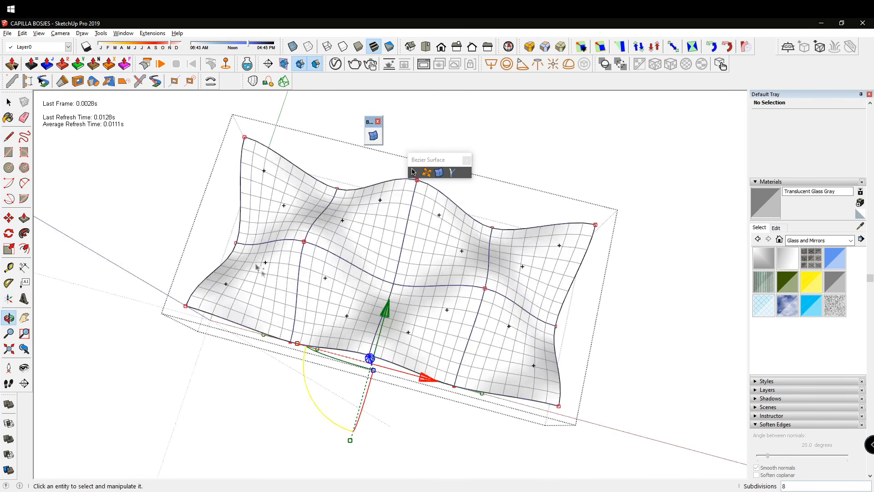
pyautogui.keyDown('ctrl'); pyautogui.moveTo(224, 234); pyautogui.dragTo(259, 253); pyautogui.keyUp('ctrl')
pyautogui.keyDown('ctrl'); pyautogui.moveTo(318, 165); pyautogui.dragTo(344, 197); pyautogui.keyUp('ctrl')
pyautogui.keyDown('ctrl'); pyautogui.moveTo(485, 211); pyautogui.dragTo(512, 249); pyautogui.keyUp('ctrl')
pyautogui.keyDown('ctrl'); pyautogui.moveTo(546, 310); pyautogui.dragTo(567, 340); pyautogui.keyUp('ctrl')
pyautogui.keyDown('ctrl'); pyautogui.moveTo(379, 260); pyautogui.dragTo(408, 300); pyautogui.keyUp('ctrl')
# Raise the selected low vertices slightly along the blue axis and finish editing the upper surface.
pyautogui.moveTo(403, 291); pyautogui.dragTo(359, 186, button='middle')
pyautogui.moveTo(365, 301); pyautogui.dragTo(556, 365, button='middle')
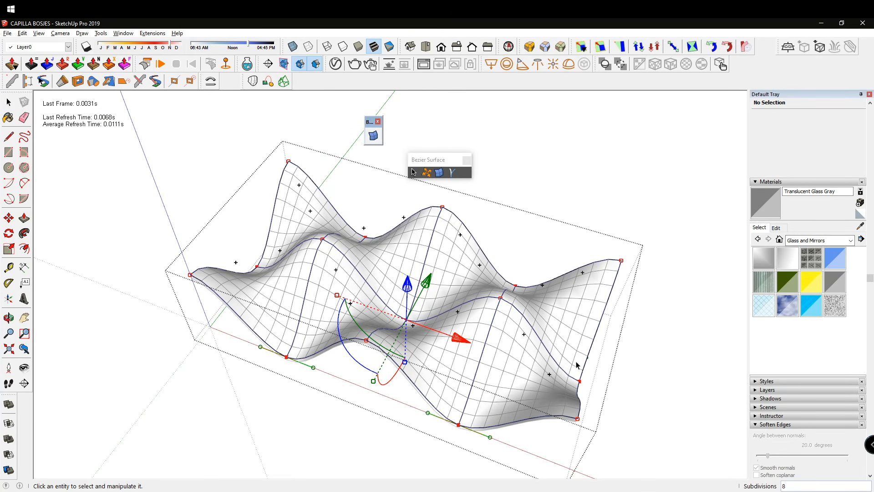
pyautogui.moveTo(576, 375); pyautogui.dragTo(262, 358, button='middle')
pyautogui.moveTo(543, 306); pyautogui.dragTo(341, 236, button='middle')
pyautogui.moveTo(418, 262); pyautogui.dragTo(499, 383, button='middle')
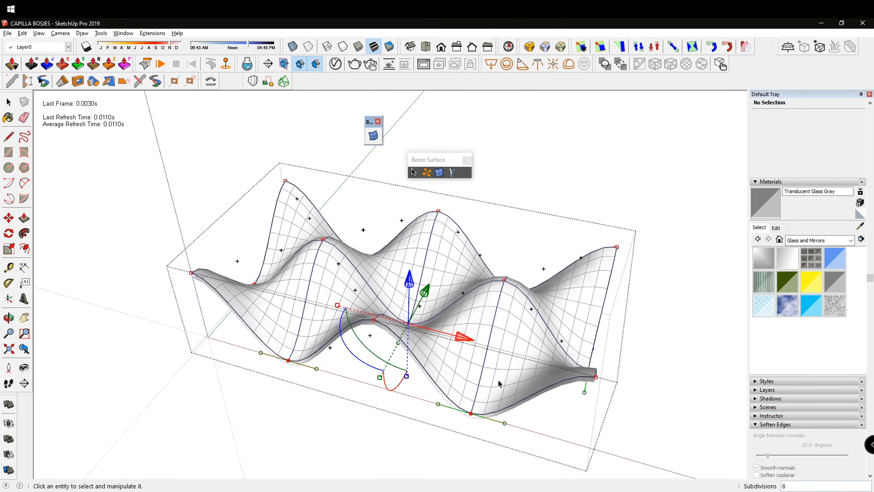
pyautogui.moveTo(477, 345); pyautogui.dragTo(409, 301, button='middle')
pyautogui.moveTo(405, 325); pyautogui.dragTo(420, 321)
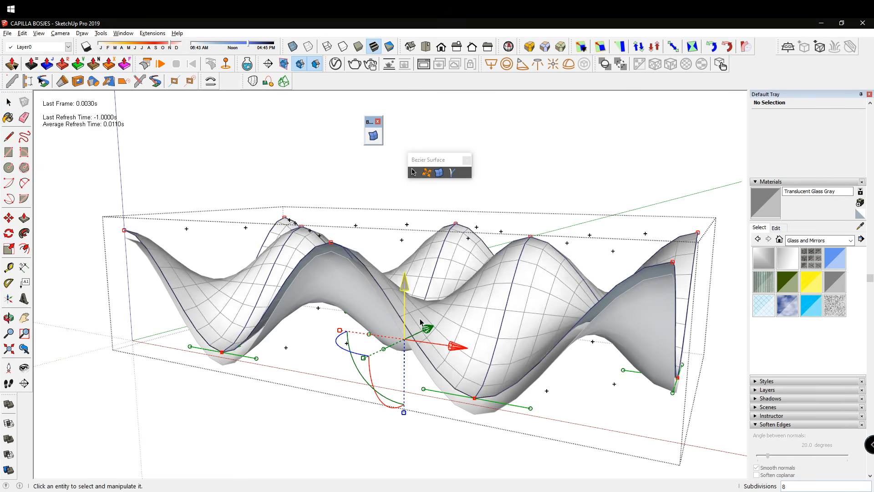
pyautogui.moveTo(420, 321); pyautogui.dragTo(423, 376, button='middle')
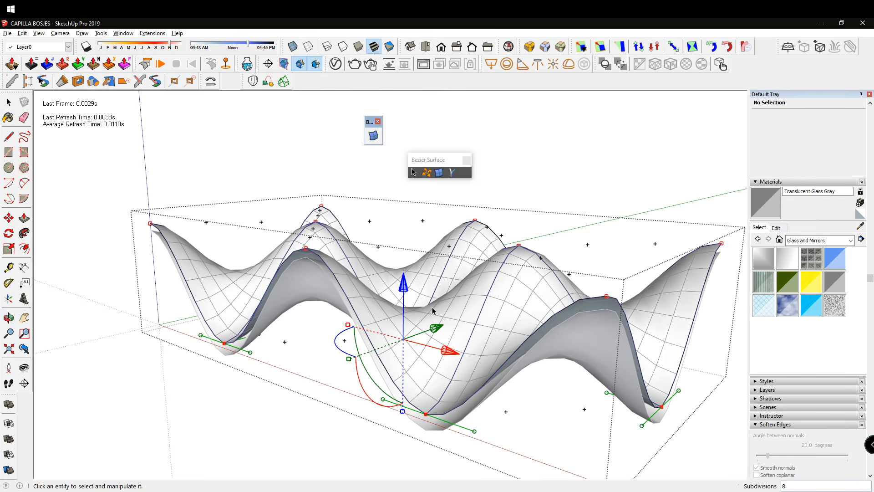
pyautogui.moveTo(447, 246); pyautogui.dragTo(467, 303, button='middle')
pyautogui.moveTo(493, 344); pyautogui.dragTo(444, 385, button='middle')
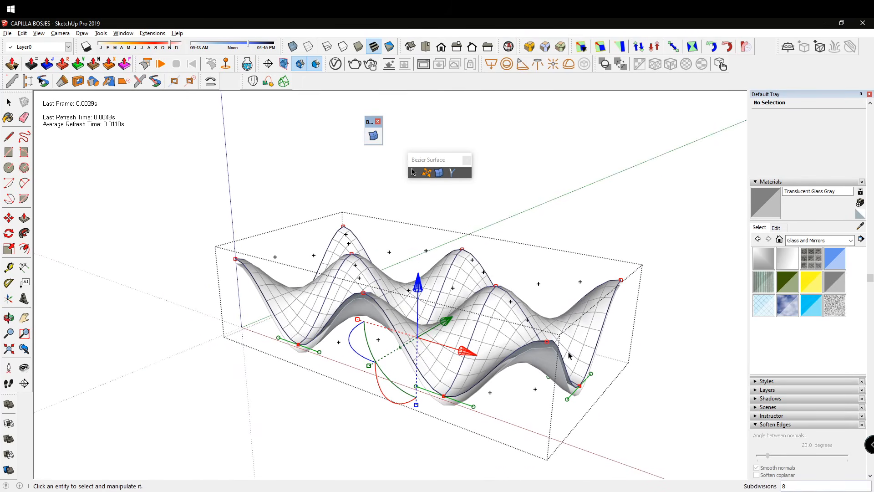
pyautogui.doubleClick(623, 425)
# Examine the gap between the two stacked wavy surfaces and the faceting of their edges from several angles.
pyautogui.moveTo(473, 364)
pyautogui.mouseDown(button='middle')
pyautogui.moveTo(403, 285)
pyautogui.moveTo(508, 173)
pyautogui.moveTo(443, 389)
pyautogui.moveTo(422, 357)
pyautogui.moveTo(499, 365)
pyautogui.moveTo(501, 427)
pyautogui.moveTo(424, 335)
pyautogui.moveTo(441, 322)
pyautogui.moveTo(396, 315)
pyautogui.mouseUp(button='middle')
pyautogui.click(396, 315)
pyautogui.moveTo(396, 369)
pyautogui.mouseDown(button='middle')
pyautogui.moveTo(433, 353)
pyautogui.moveTo(269, 298)
pyautogui.moveTo(474, 309)
pyautogui.moveTo(465, 388)
pyautogui.moveTo(411, 357)
pyautogui.mouseUp(button='middle')
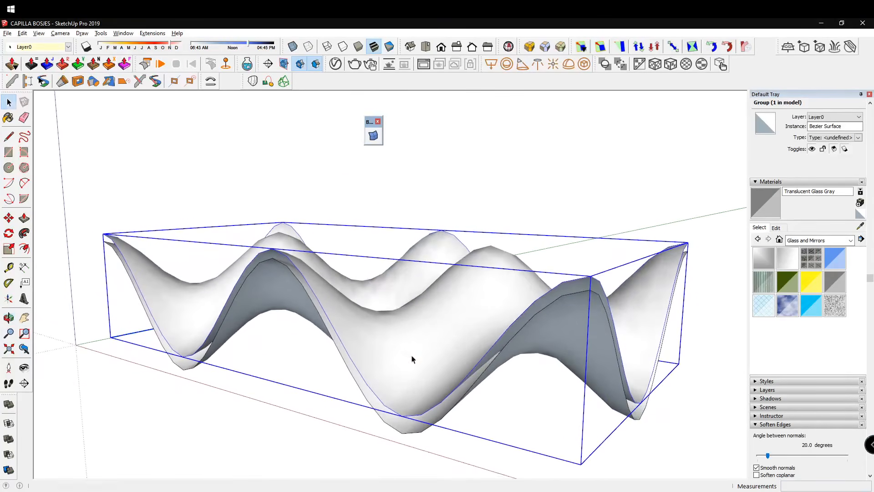
pyautogui.moveTo(566, 357)
pyautogui.mouseDown(button='middle')
pyautogui.moveTo(438, 335)
pyautogui.moveTo(441, 322)
pyautogui.moveTo(444, 346)
pyautogui.mouseUp(button='middle')
pyautogui.moveTo(502, 388)
pyautogui.mouseDown(button='middle')
pyautogui.moveTo(603, 347)
pyautogui.moveTo(527, 360)
pyautogui.moveTo(513, 348)
pyautogui.moveTo(569, 346)
pyautogui.moveTo(552, 332)
pyautogui.moveTo(446, 442)
pyautogui.moveTo(513, 423)
pyautogui.moveTo(556, 384)
pyautogui.moveTo(313, 399)
pyautogui.mouseUp(button='middle')
pyautogui.click(313, 399)
pyautogui.moveTo(408, 357)
pyautogui.mouseDown(button='middle')
pyautogui.moveTo(581, 326)
pyautogui.moveTo(463, 343)
pyautogui.moveTo(495, 370)
pyautogui.moveTo(525, 336)
pyautogui.moveTo(515, 317)
pyautogui.mouseUp(button='middle')
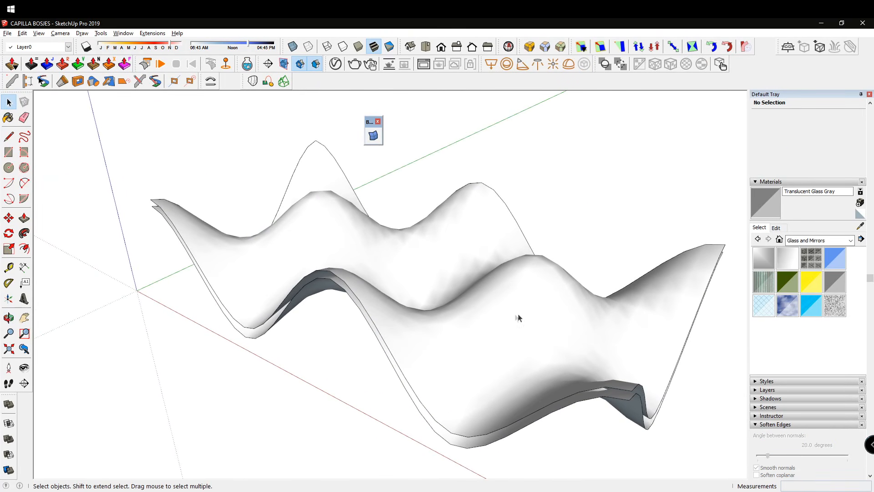
pyautogui.moveTo(482, 242)
pyautogui.mouseDown(button='middle')
pyautogui.moveTo(456, 217)
pyautogui.moveTo(439, 327)
pyautogui.moveTo(463, 247)
pyautogui.moveTo(455, 248)
pyautogui.moveTo(461, 220)
pyautogui.moveTo(425, 260)
pyautogui.mouseUp(button='middle')
pyautogui.scroll(3, 482, 200)
pyautogui.moveTo(482, 200)
pyautogui.mouseDown(button='middle')
pyautogui.moveTo(476, 248)
pyautogui.moveTo(499, 204)
pyautogui.mouseUp(button='middle')
pyautogui.moveTo(532, 238)
pyautogui.mouseDown(button='middle')
pyautogui.moveTo(482, 253)
pyautogui.moveTo(482, 230)
pyautogui.moveTo(513, 250)
pyautogui.mouseUp(button='middle')
pyautogui.scroll(2, 300, 294)
pyautogui.moveTo(301, 294)
pyautogui.mouseDown(button='middle')
pyautogui.moveTo(349, 250)
pyautogui.moveTo(351, 201)
pyautogui.mouseUp(button='middle')
pyautogui.moveTo(343, 257); pyautogui.dragTo(353, 305, button='middle')
pyautogui.moveTo(353, 305)
pyautogui.keyDown('shift'); pyautogui.mouseDown(button='middle')
pyautogui.moveTo(392, 290)
pyautogui.moveTo(493, 307)
pyautogui.moveTo(361, 316)
pyautogui.moveTo(409, 292)
pyautogui.moveTo(384, 279)
pyautogui.mouseUp(button='middle'); pyautogui.keyUp('shift')
pyautogui.moveTo(425, 340)
pyautogui.mouseDown(button='middle')
pyautogui.moveTo(381, 248)
pyautogui.moveTo(363, 282)
pyautogui.moveTo(517, 357)
pyautogui.moveTo(468, 316)
pyautogui.moveTo(472, 327)
pyautogui.mouseUp(button='middle')
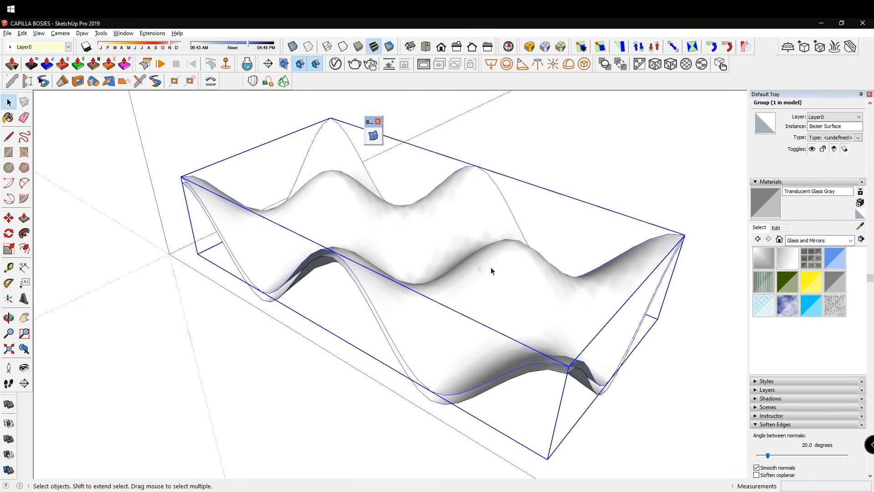
# Set the upper Bezier surface's subdivisions to 24 and close its editing mode.
pyautogui.doubleClick(471, 200)
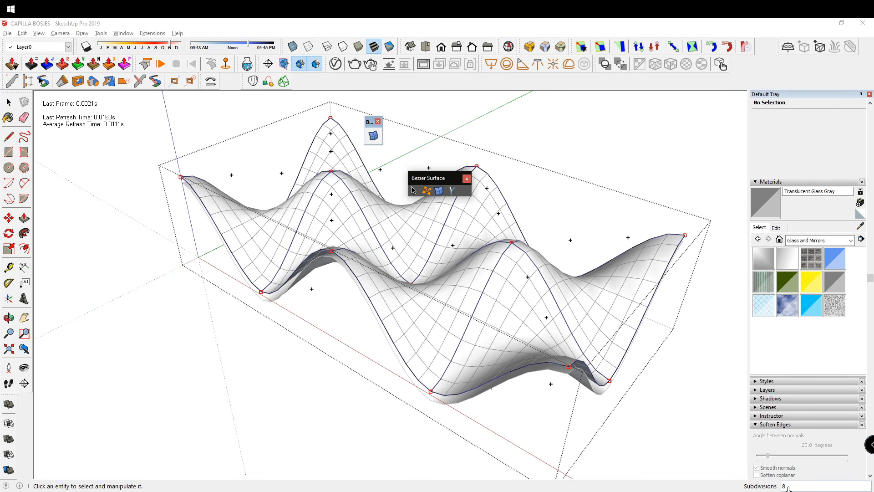
pyautogui.click(789, 488)
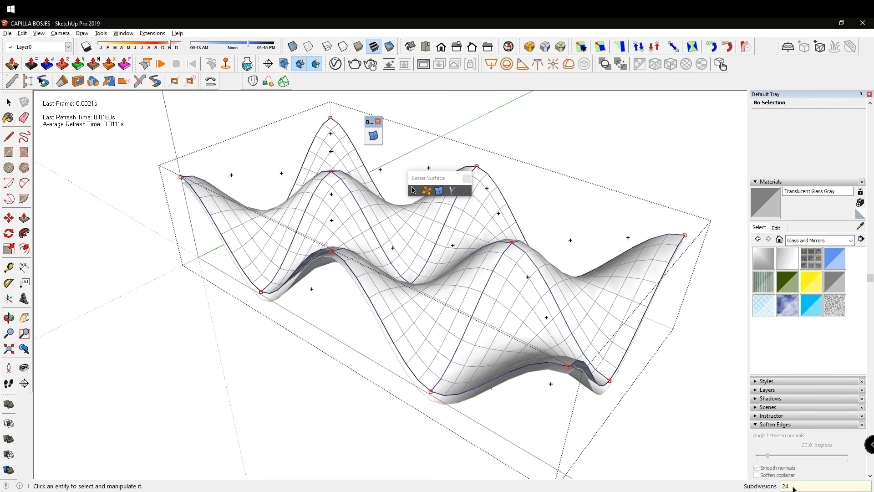
pyautogui.write('24')
pyautogui.press('Return')
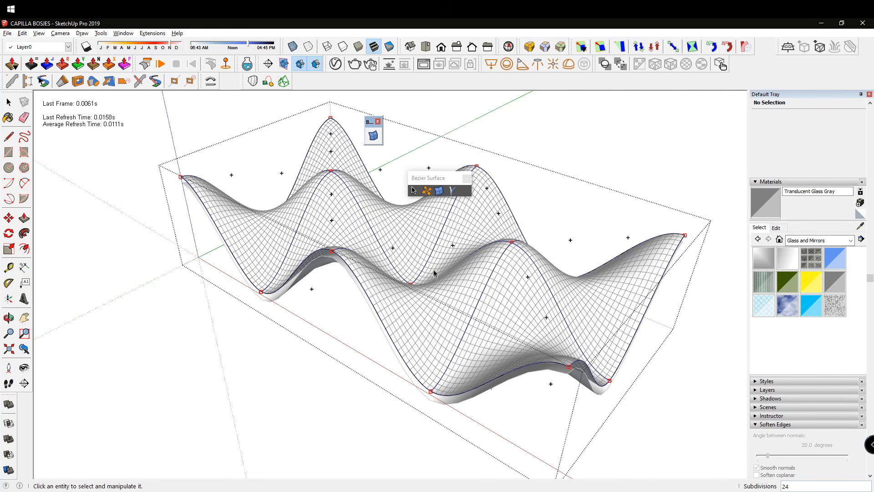
pyautogui.moveTo(479, 308); pyautogui.dragTo(422, 343, button='middle')
pyautogui.moveTo(373, 317); pyautogui.dragTo(474, 367, button='middle')
pyautogui.moveTo(561, 312); pyautogui.dragTo(455, 218, button='middle')
pyautogui.click(612, 194)
# Compare the edge smoothness of both surfaces, set the lower Bezier surface's subdivisions to 24 and finish editing it.
pyautogui.moveTo(562, 259); pyautogui.dragTo(510, 228, button='middle')
pyautogui.scroll(4, 381, 257)
pyautogui.moveTo(369, 246); pyautogui.dragTo(403, 250, button='middle')
pyautogui.click(311, 244)
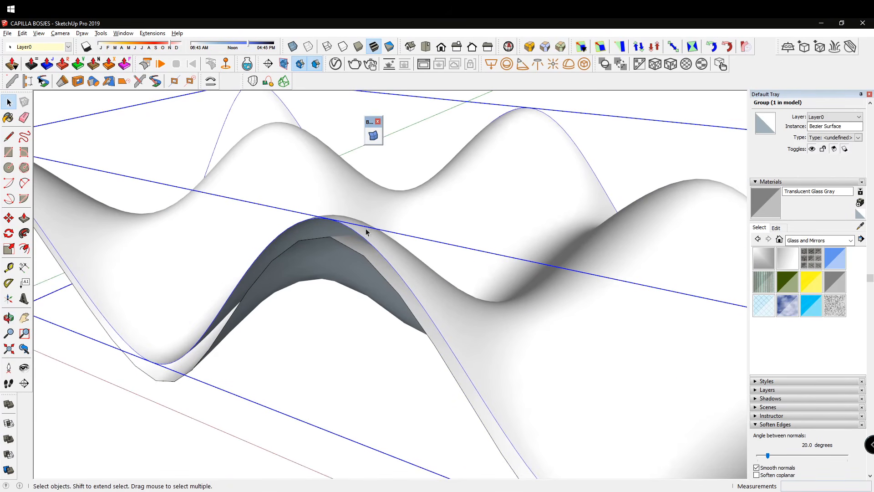
pyautogui.click(234, 344)
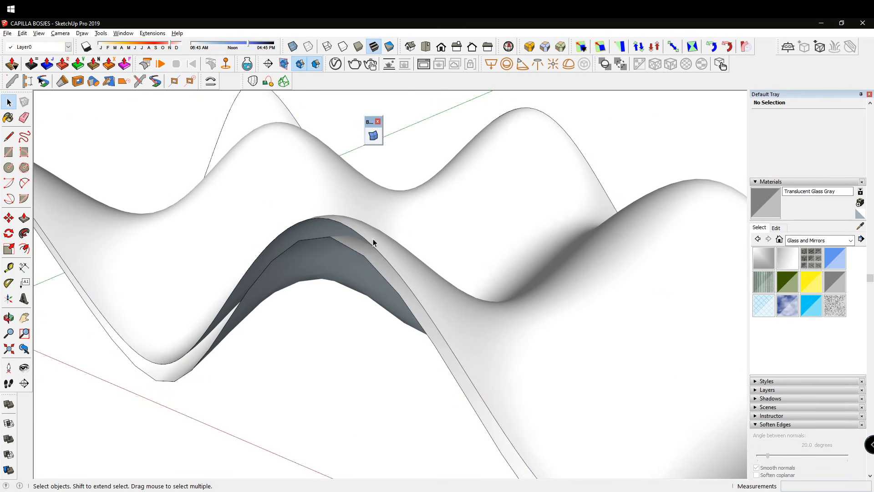
pyautogui.moveTo(293, 273)
pyautogui.mouseDown(button='middle')
pyautogui.moveTo(326, 268)
pyautogui.moveTo(341, 275)
pyautogui.moveTo(289, 272)
pyautogui.moveTo(487, 307)
pyautogui.moveTo(517, 384)
pyautogui.moveTo(526, 452)
pyautogui.moveTo(564, 305)
pyautogui.mouseUp(button='middle')
pyautogui.click(335, 251)
pyautogui.doubleClick(557, 310)
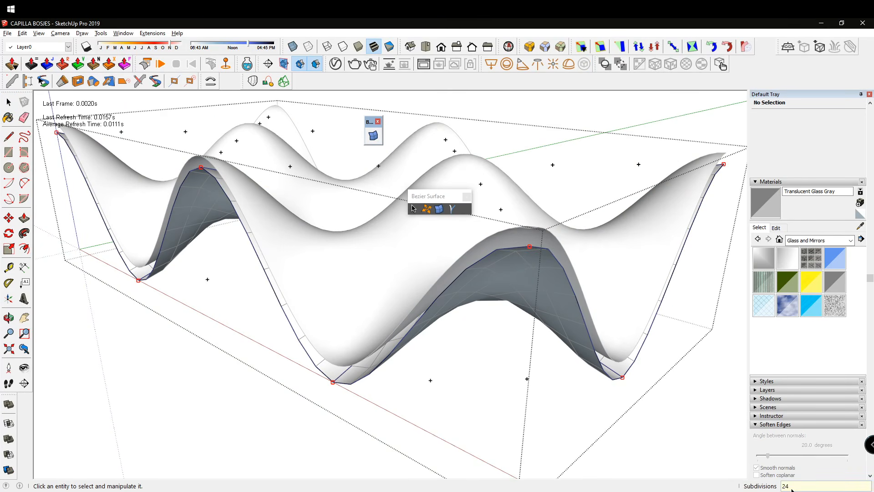
pyautogui.press('Return')
pyautogui.moveTo(426, 399); pyautogui.dragTo(396, 339, button='middle')
pyautogui.moveTo(378, 417); pyautogui.dragTo(522, 373, button='middle')
pyautogui.click(483, 335)
pyautogui.moveTo(483, 335)
pyautogui.mouseDown(button='middle')
pyautogui.moveTo(558, 318)
pyautogui.moveTo(473, 339)
pyautogui.mouseUp(button='middle')
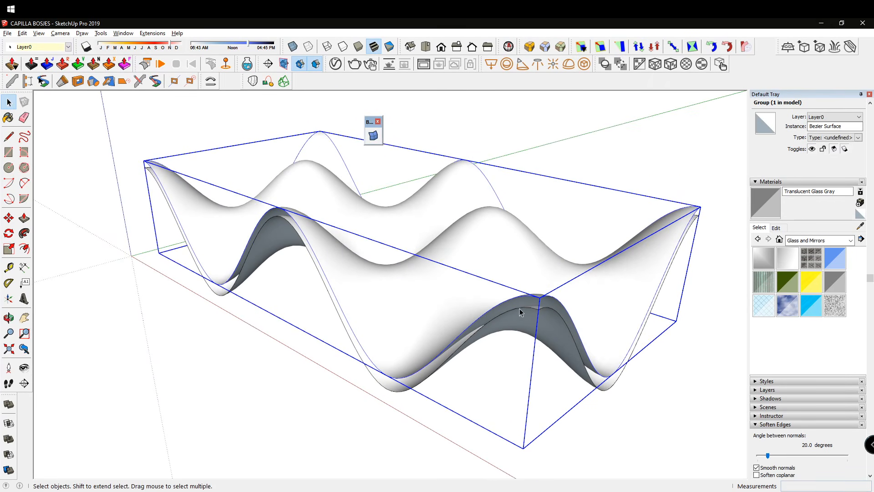
pyautogui.click(697, 395)
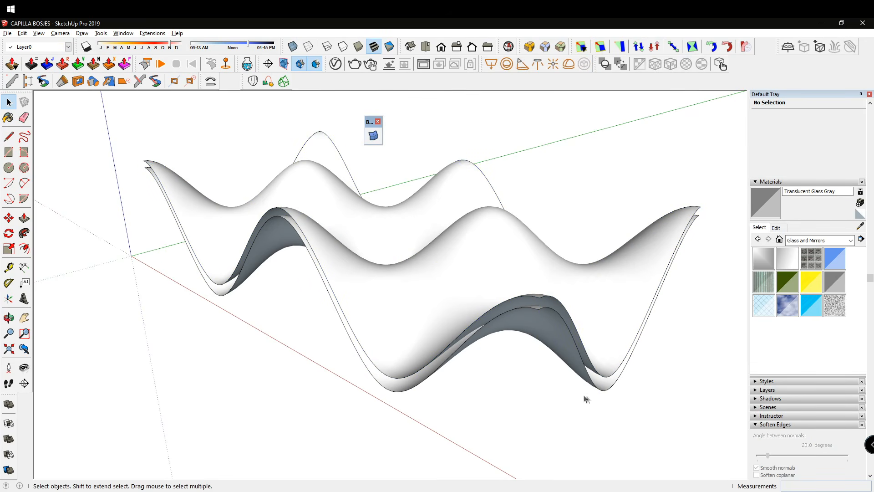
# Explode both Bezier Surface groups and select the lower wavy surface.
pyautogui.hotkey('ctrl', 'a')
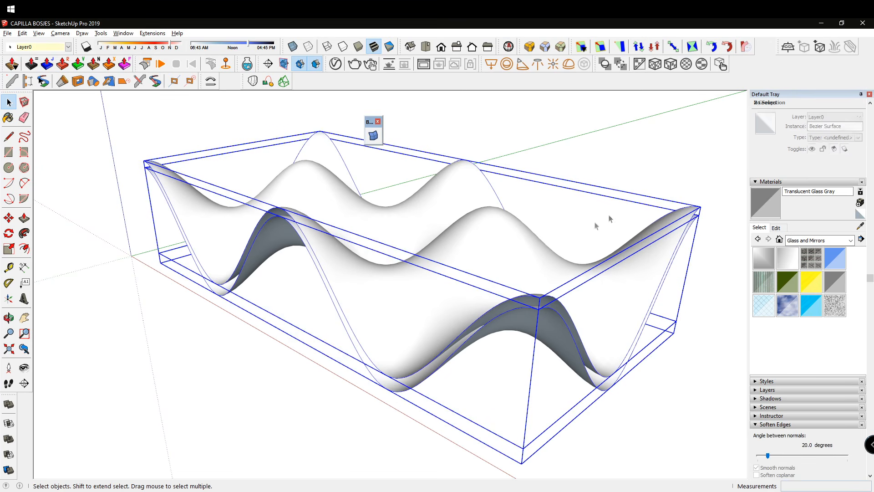
pyautogui.rightClick(492, 260)
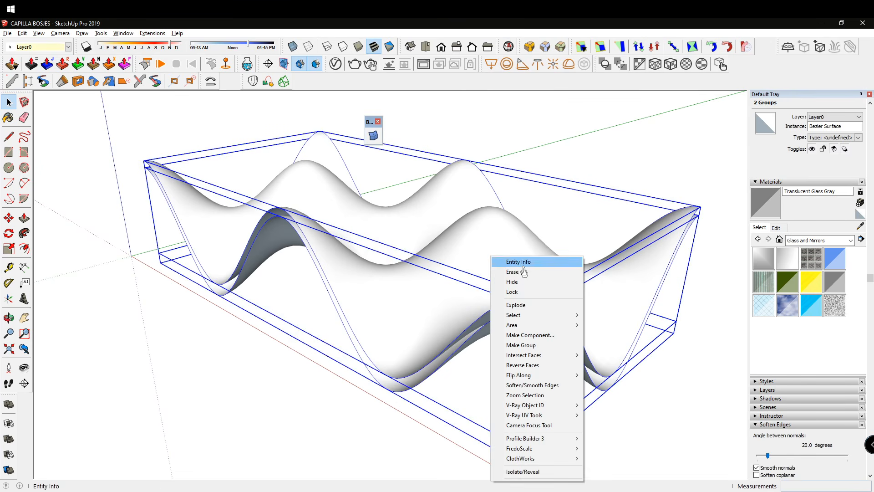
pyautogui.click(540, 311)
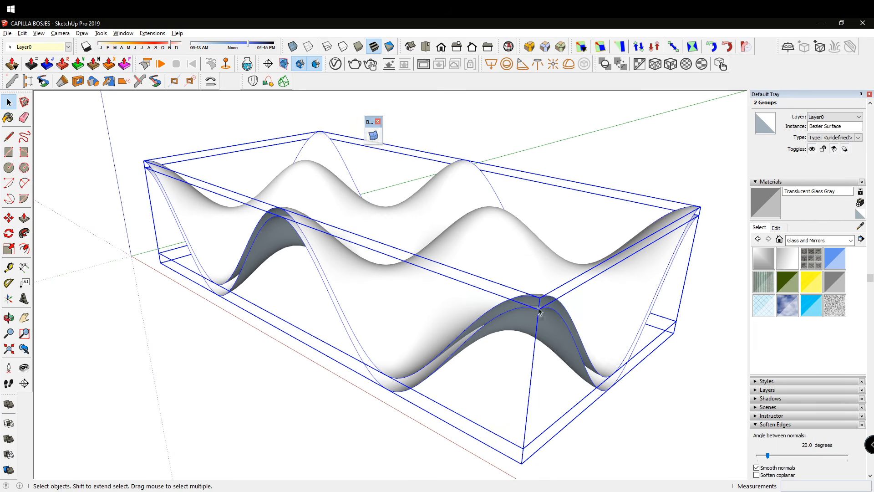
pyautogui.moveTo(566, 342); pyautogui.dragTo(505, 312, button='middle')
pyautogui.click(495, 326)
pyautogui.keyDown('shift'); pyautogui.moveTo(578, 391); pyautogui.dragTo(419, 313, button='middle'); pyautogui.keyUp('shift')
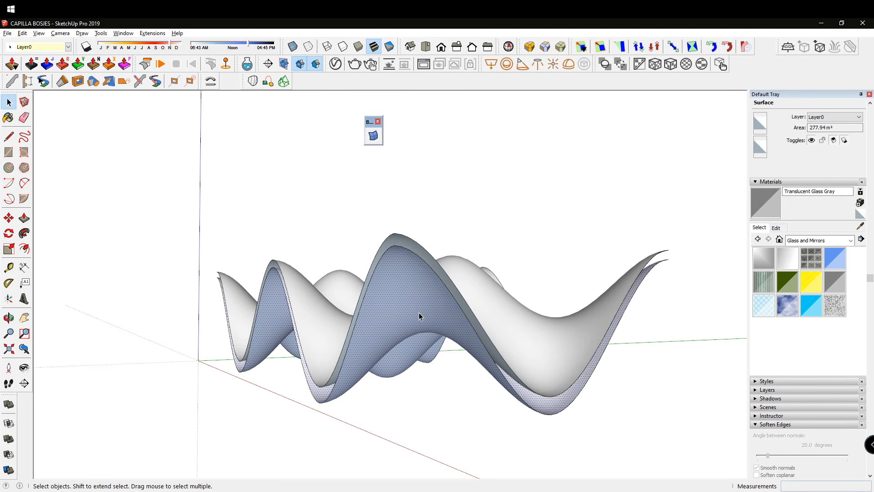
# Reverse the faces of the lower wavy surface.
pyautogui.moveTo(426, 352); pyautogui.dragTo(419, 228, button='middle')
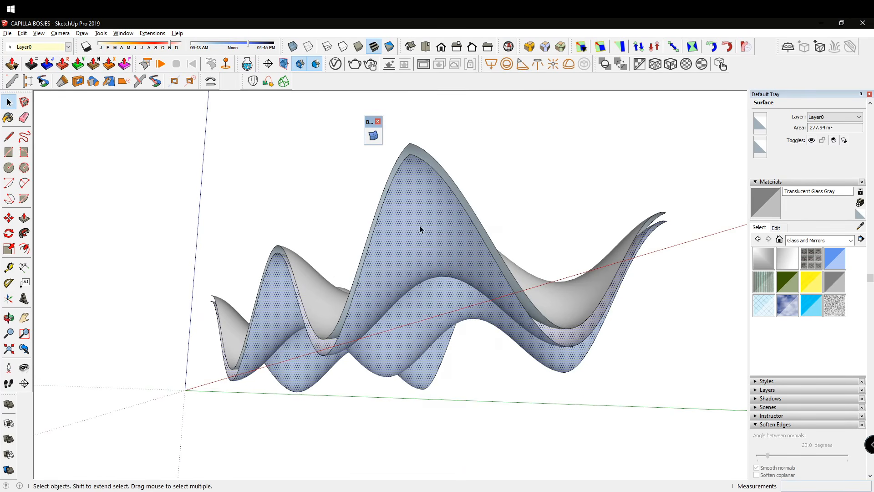
pyautogui.rightClick(420, 226)
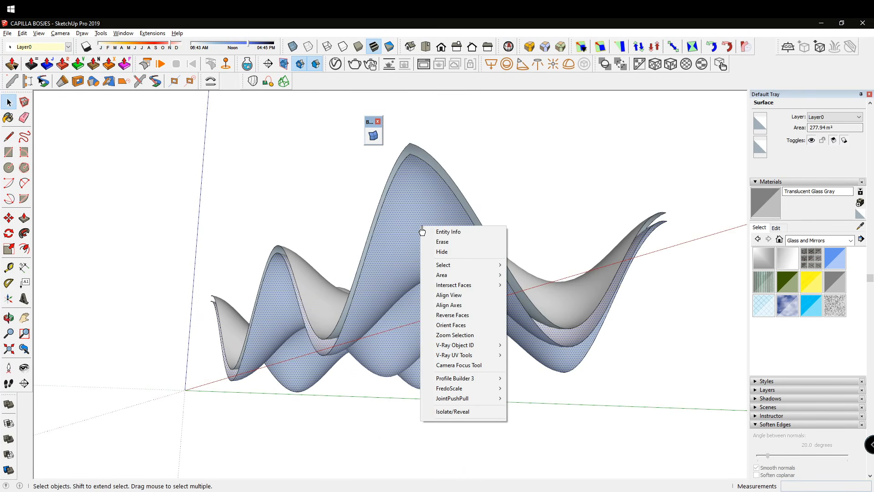
pyautogui.click(457, 321)
pyautogui.moveTo(455, 320); pyautogui.dragTo(435, 306, button='middle')
pyautogui.moveTo(417, 262); pyautogui.dragTo(345, 398, button='middle')
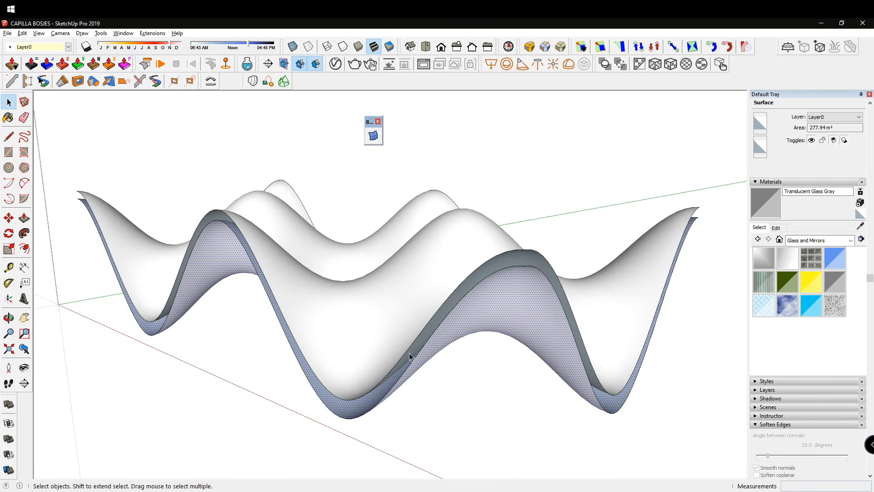
pyautogui.moveTo(503, 262); pyautogui.dragTo(565, 445, button='middle')
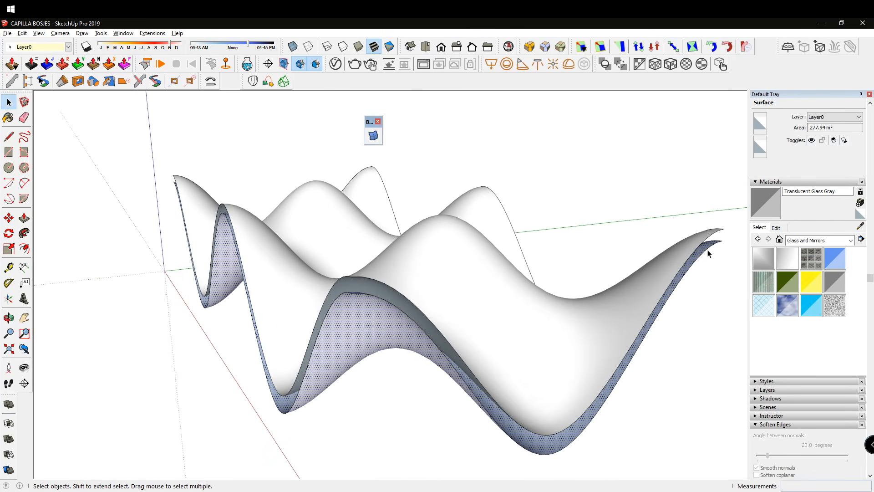
pyautogui.moveTo(383, 359); pyautogui.dragTo(437, 310, button='middle')
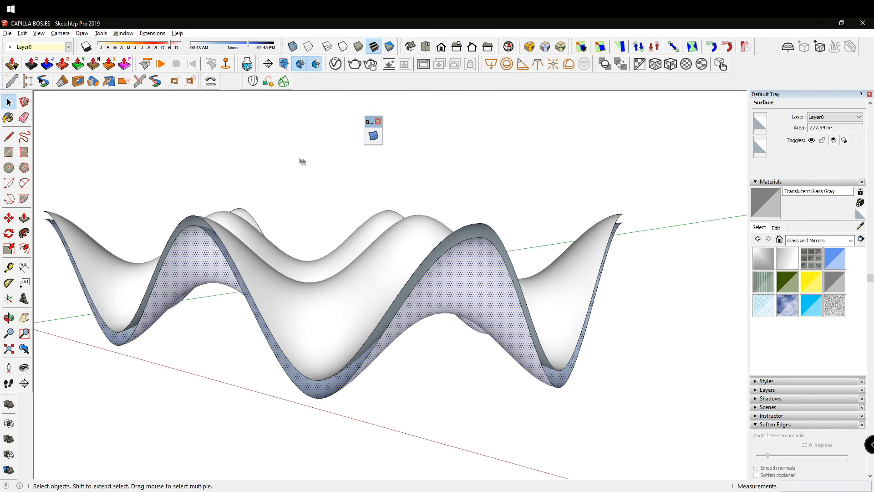
# Dock the Bezier Surface toolbar among the other toolbars and float the Curviloft toolbar over the modelling area.
pyautogui.moveTo(373, 125); pyautogui.dragTo(318, 152)
pyautogui.moveTo(354, 211); pyautogui.dragTo(381, 238, button='middle')
pyautogui.moveTo(340, 152); pyautogui.dragTo(457, 140)
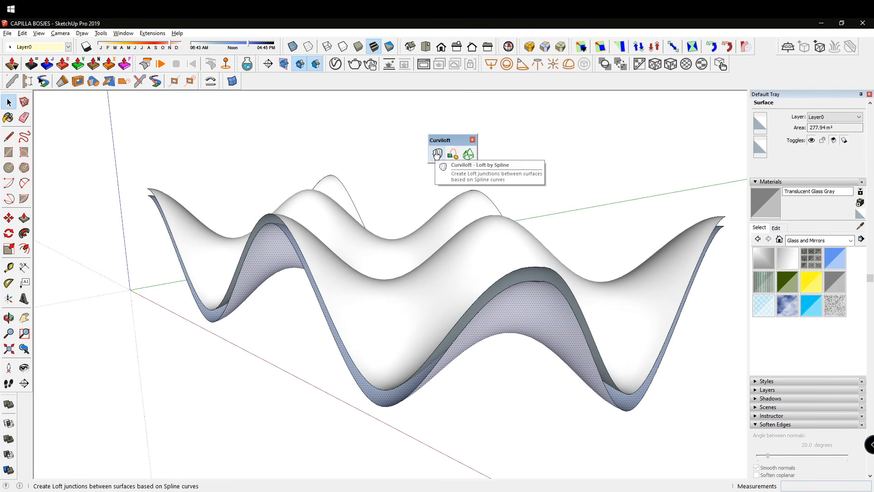
# Bring the Curviloft tools closer to the model and examine the open edges between the two surfaces from several angles.
pyautogui.moveTo(387, 201)
pyautogui.mouseDown(button='middle')
pyautogui.moveTo(452, 201)
pyautogui.moveTo(423, 238)
pyautogui.moveTo(508, 189)
pyautogui.mouseUp(button='middle')
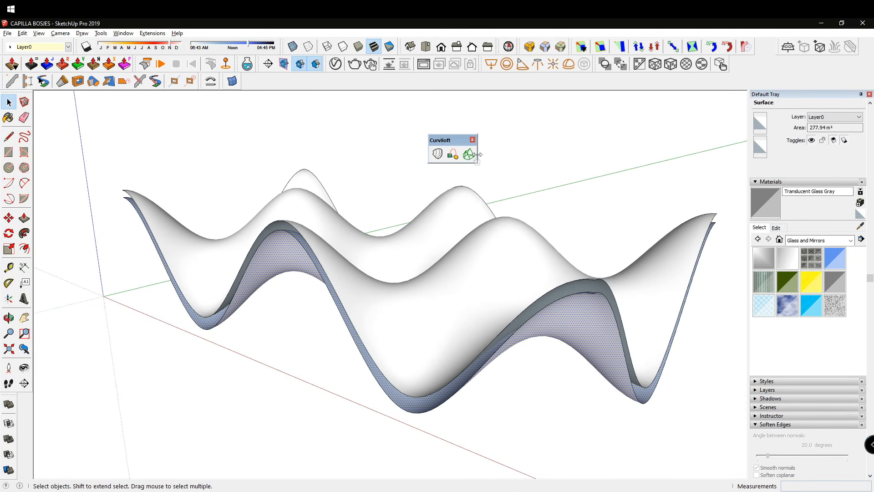
pyautogui.moveTo(445, 244)
pyautogui.mouseDown(button='middle')
pyautogui.moveTo(468, 249)
pyautogui.moveTo(444, 277)
pyautogui.moveTo(444, 308)
pyautogui.moveTo(493, 321)
pyautogui.moveTo(478, 322)
pyautogui.moveTo(452, 415)
pyautogui.moveTo(424, 344)
pyautogui.moveTo(457, 357)
pyautogui.moveTo(457, 331)
pyautogui.mouseUp(button='middle')
pyautogui.scroll(-3, 468, 249)
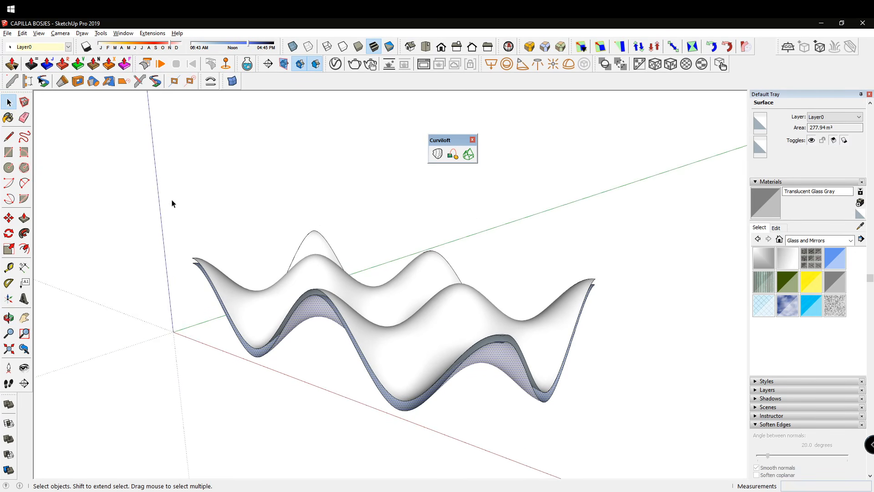
pyautogui.moveTo(164, 197); pyautogui.dragTo(179, 241, button='middle')
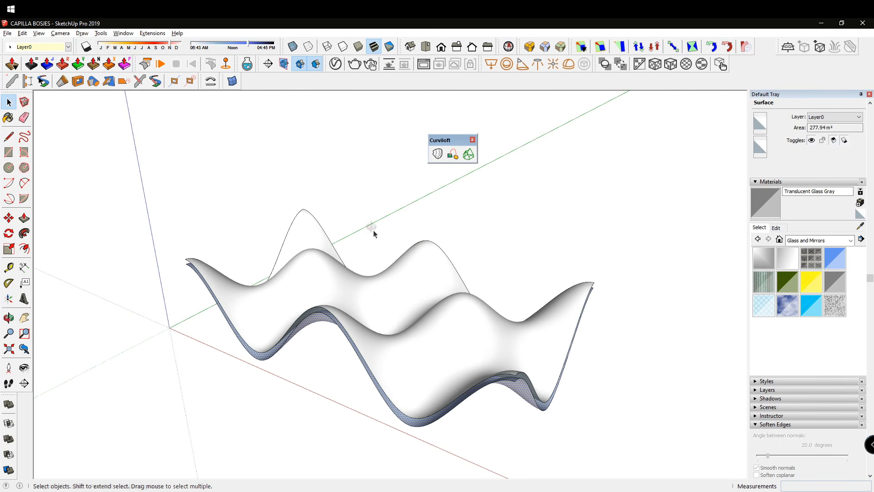
pyautogui.moveTo(373, 230); pyautogui.dragTo(376, 215, button='middle')
pyautogui.moveTo(445, 141); pyautogui.dragTo(355, 171)
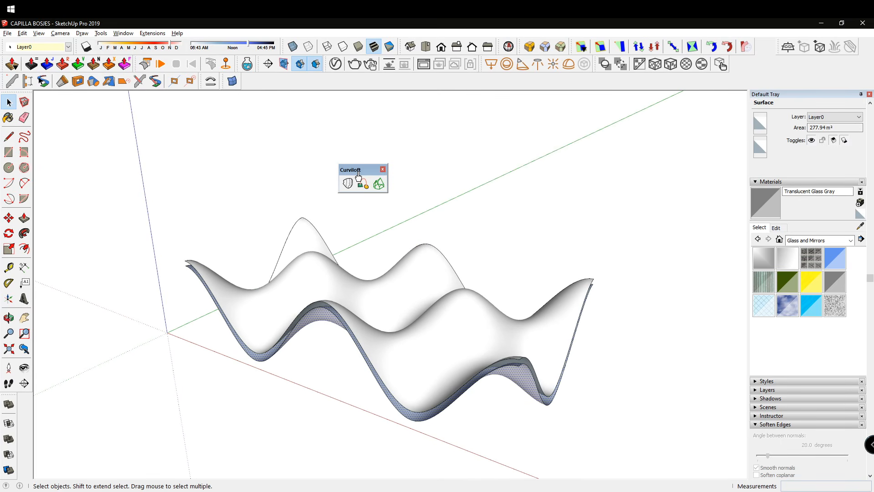
pyautogui.moveTo(436, 280)
pyautogui.mouseDown(button='middle')
pyautogui.moveTo(408, 259)
pyautogui.moveTo(402, 281)
pyautogui.moveTo(389, 244)
pyautogui.mouseUp(button='middle')
pyautogui.moveTo(427, 311)
pyautogui.mouseDown(button='middle')
pyautogui.moveTo(438, 273)
pyautogui.moveTo(463, 282)
pyautogui.mouseUp(button='middle')
pyautogui.scroll(3, 463, 347)
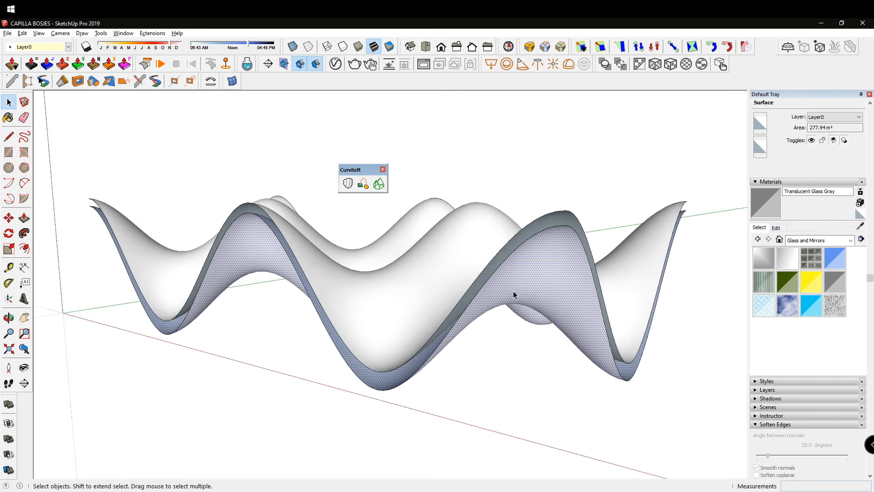
pyautogui.moveTo(514, 294); pyautogui.dragTo(495, 297, button='middle')
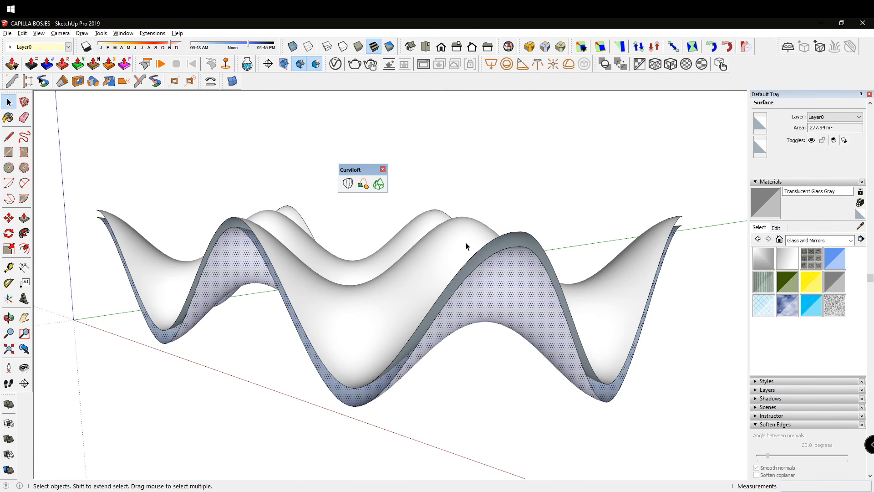
pyautogui.moveTo(505, 339)
pyautogui.mouseDown(button='middle')
pyautogui.moveTo(501, 308)
pyautogui.moveTo(485, 297)
pyautogui.mouseUp(button='middle')
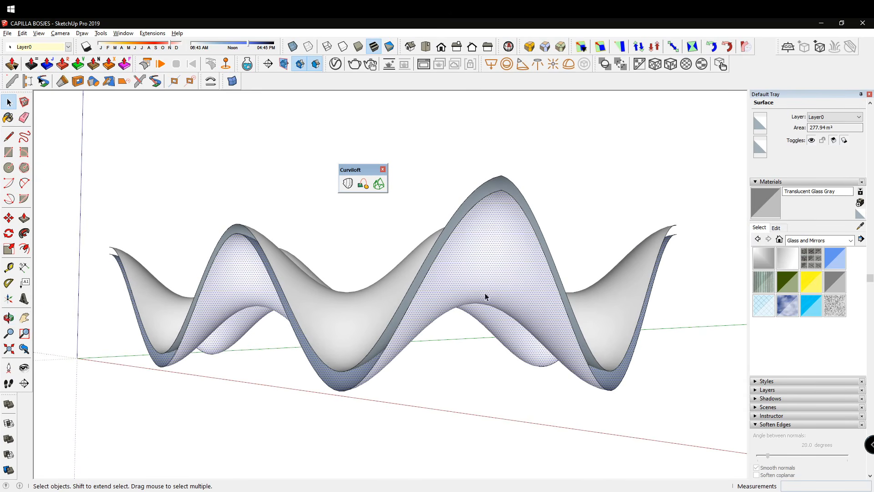
pyautogui.moveTo(496, 251); pyautogui.dragTo(490, 268, button='middle')
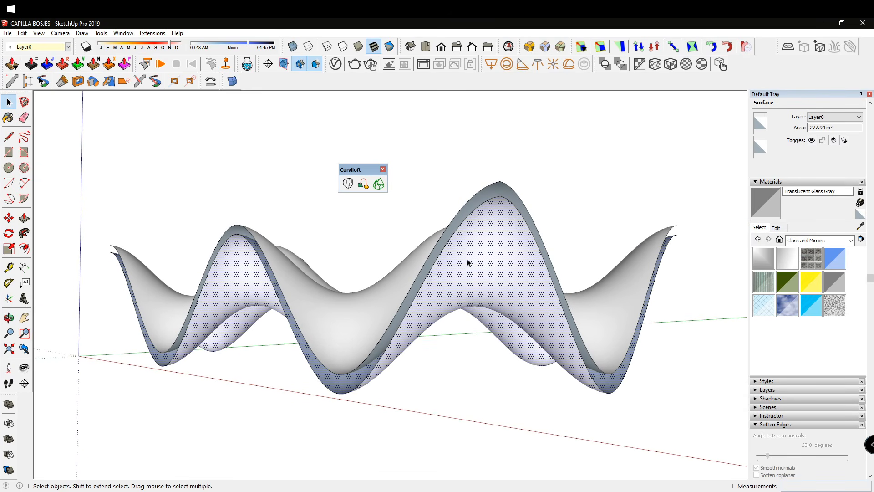
pyautogui.tripleClick(497, 252)
pyautogui.moveTo(509, 264)
pyautogui.mouseDown(button='middle')
pyautogui.moveTo(505, 327)
pyautogui.moveTo(443, 272)
pyautogui.moveTo(477, 324)
pyautogui.mouseUp(button='middle')
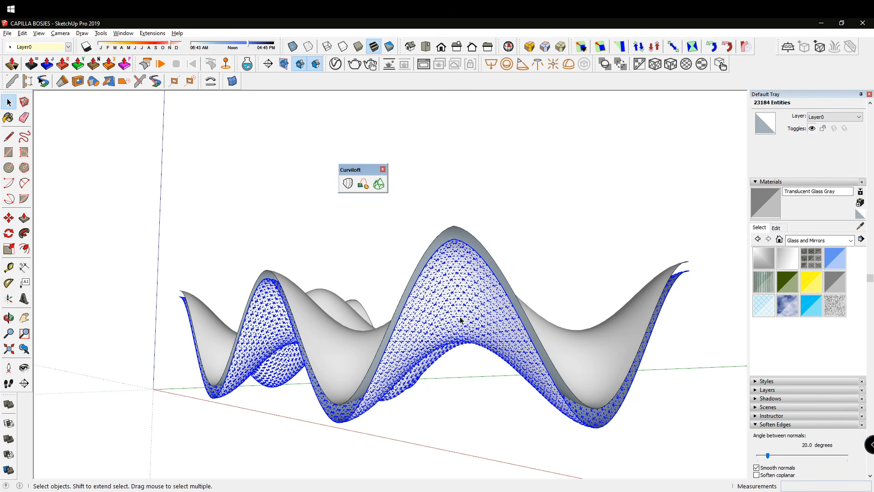
pyautogui.moveTo(458, 353); pyautogui.dragTo(465, 288, button='middle')
pyautogui.click(566, 189)
pyautogui.moveTo(434, 241)
pyautogui.mouseDown(button='middle')
pyautogui.moveTo(441, 267)
pyautogui.moveTo(588, 252)
pyautogui.mouseUp(button='middle')
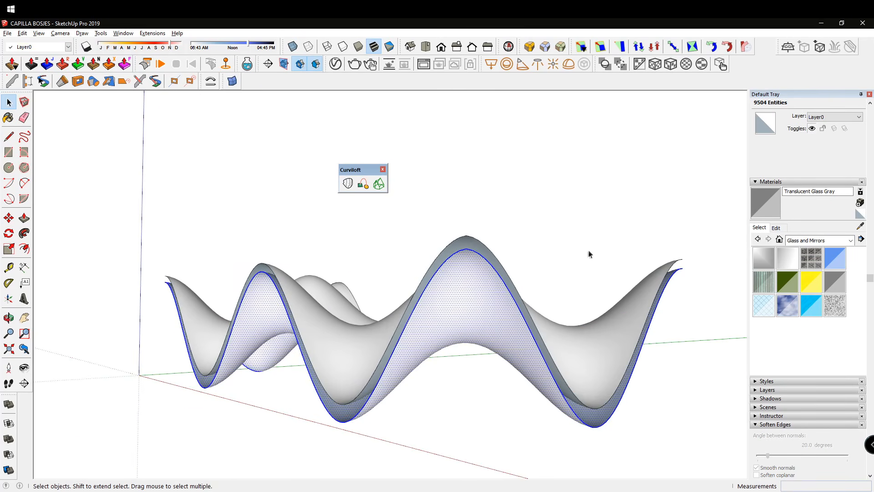
pyautogui.click(587, 252)
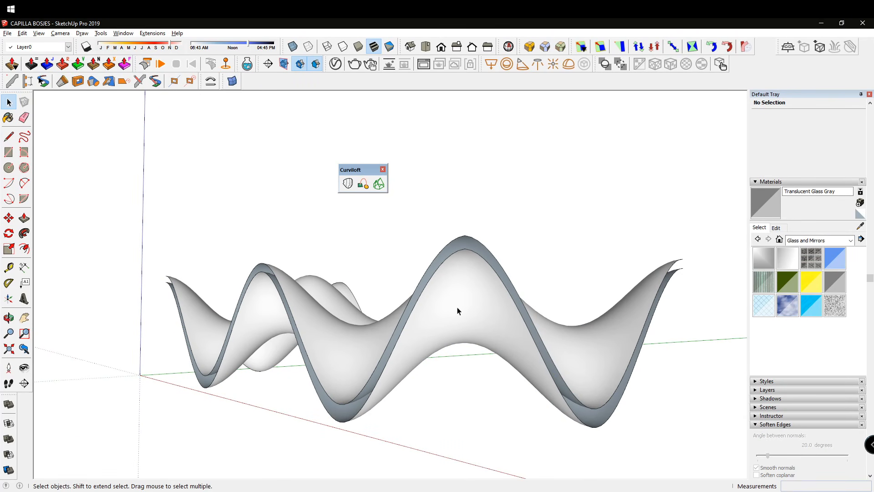
# Select the lower wavy surface with its connected edges and deselect its face so only its border edges stay selected.
pyautogui.moveTo(458, 311); pyautogui.dragTo(435, 308, button='middle')
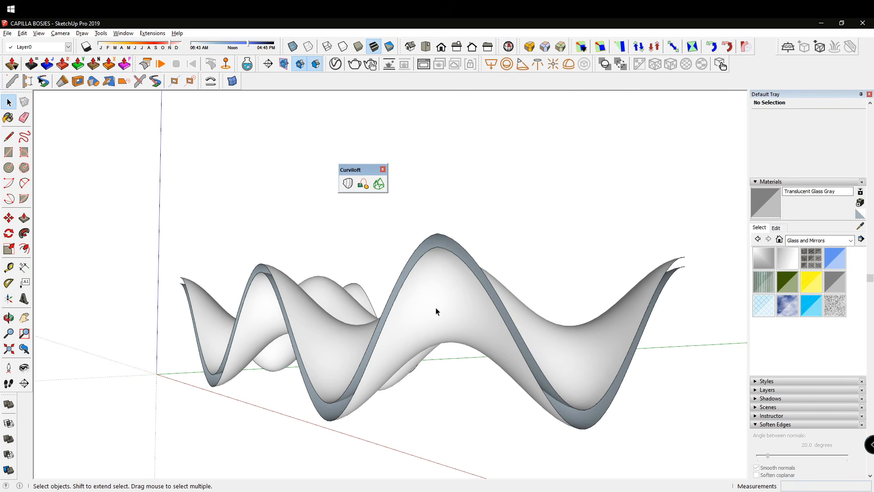
pyautogui.tripleClick(437, 311)
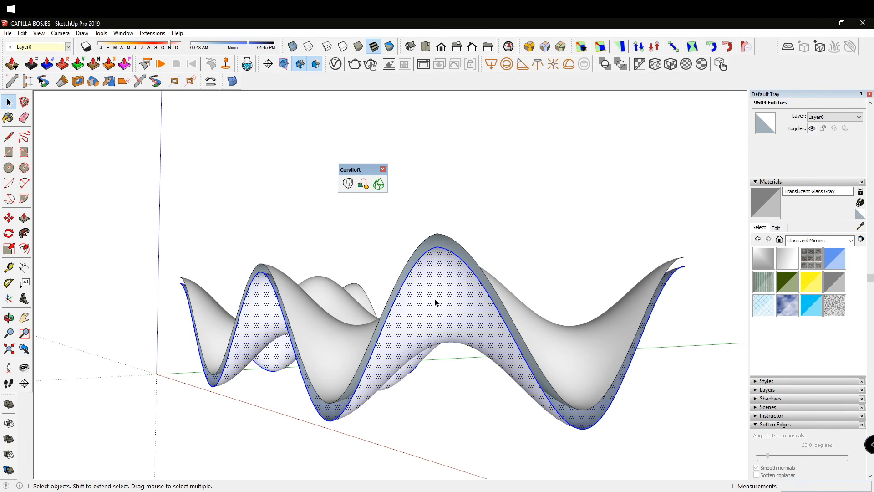
pyautogui.keyDown('shift'); pyautogui.click(446, 298); pyautogui.keyUp('shift')
pyautogui.moveTo(450, 312); pyautogui.dragTo(419, 267, button='middle')
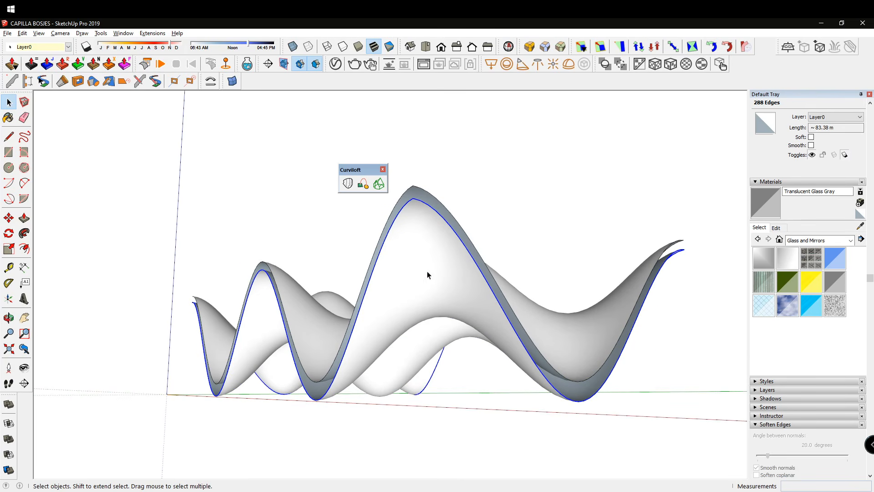
pyautogui.moveTo(495, 344)
pyautogui.mouseDown(button='middle')
pyautogui.moveTo(460, 404)
pyautogui.moveTo(371, 331)
pyautogui.mouseUp(button='middle')
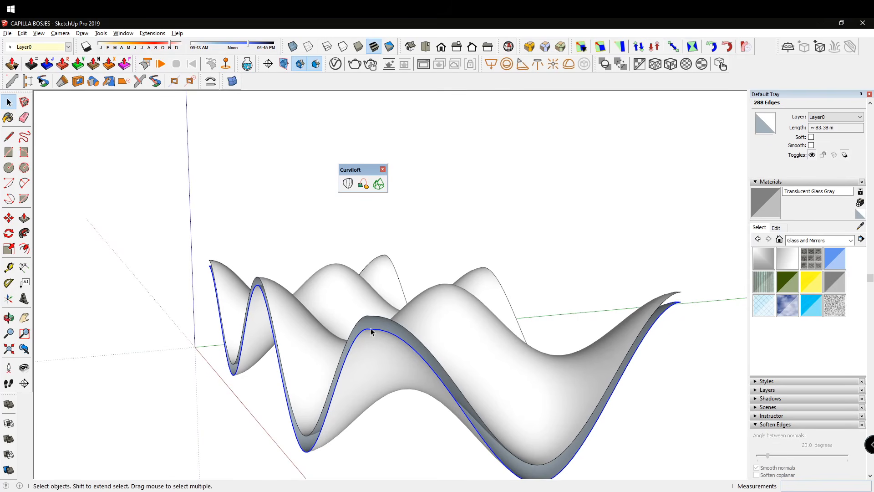
pyautogui.moveTo(445, 417)
pyautogui.mouseDown(button='middle')
pyautogui.moveTo(359, 410)
pyautogui.moveTo(392, 408)
pyautogui.moveTo(367, 369)
pyautogui.moveTo(251, 365)
pyautogui.moveTo(410, 361)
pyautogui.moveTo(310, 306)
pyautogui.mouseUp(button='middle')
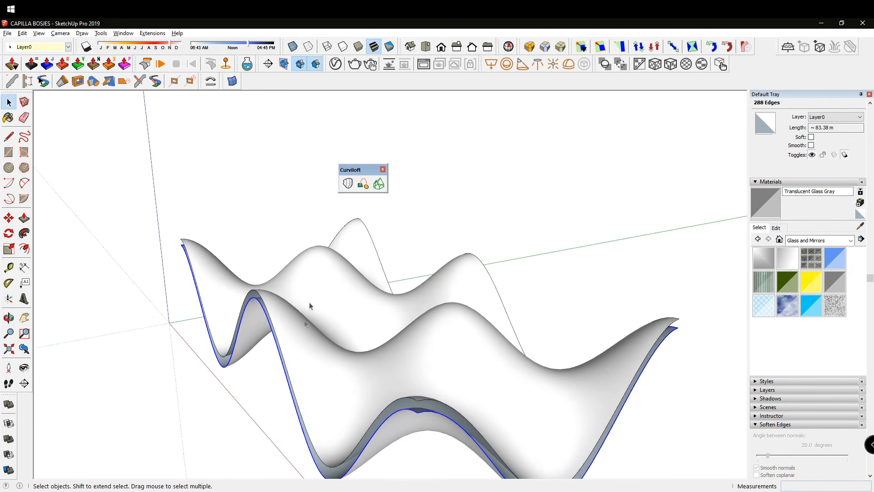
pyautogui.moveTo(400, 337); pyautogui.dragTo(448, 345, button='middle')
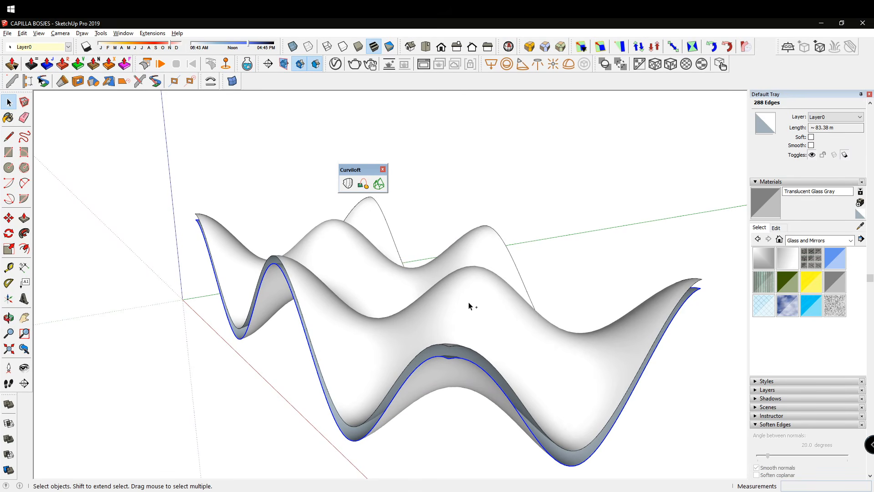
# Add the upper wavy surface's border edges to the selection, leaving its face out.
pyautogui.hotkey('ctrl', 'a')
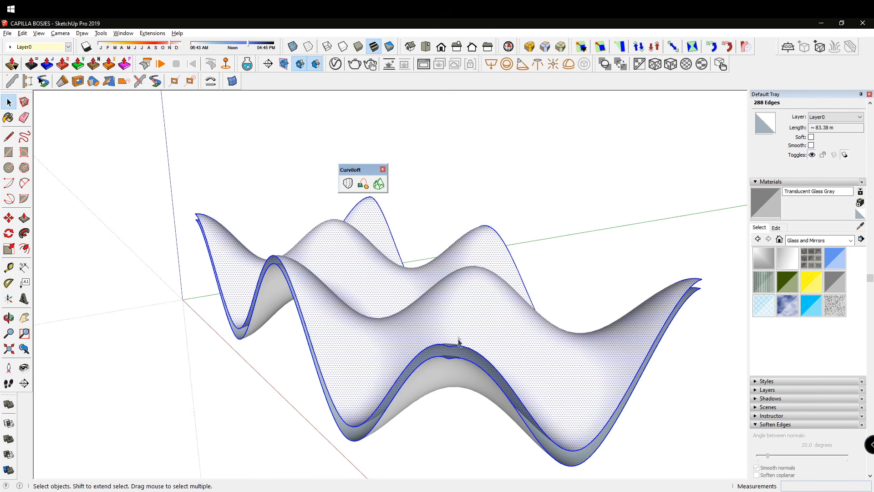
pyautogui.moveTo(462, 352); pyautogui.dragTo(471, 328, button='middle')
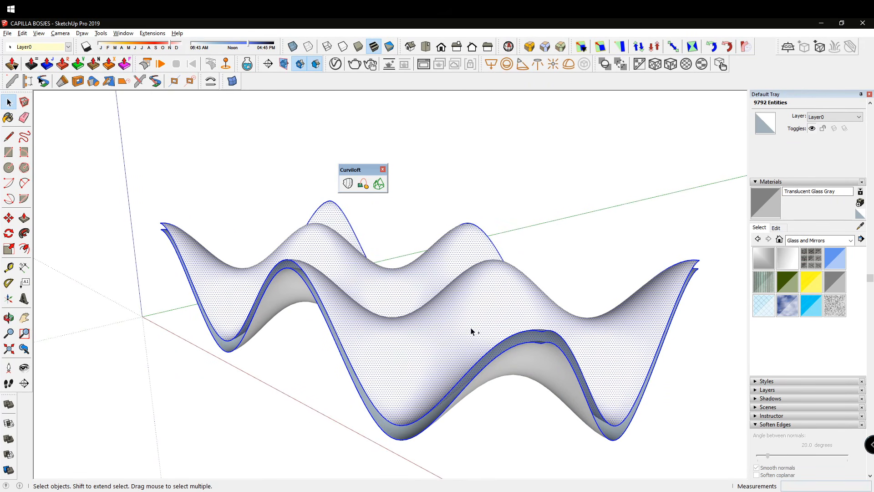
pyautogui.keyDown('ctrl'); pyautogui.keyDown('shift'); pyautogui.click(482, 295); pyautogui.keyUp('shift'); pyautogui.keyUp('ctrl')
pyautogui.moveTo(482, 296); pyautogui.dragTo(364, 307, button='middle')
pyautogui.moveTo(439, 314); pyautogui.dragTo(502, 331, button='middle')
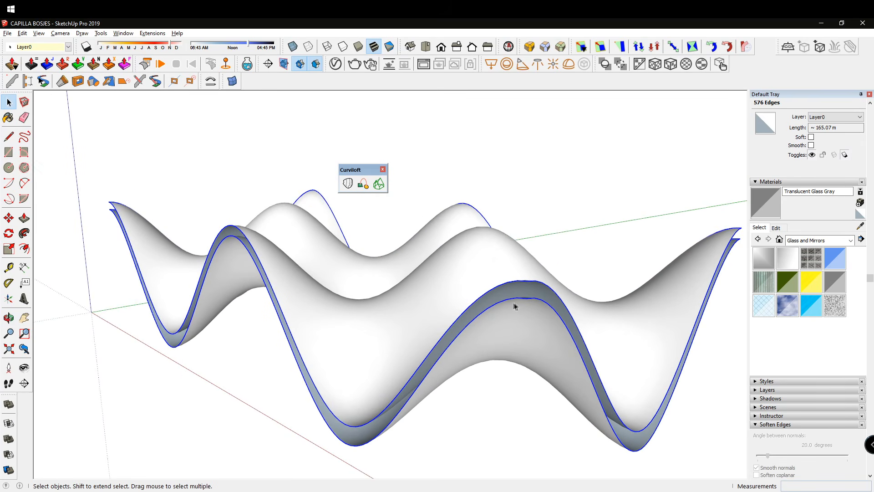
pyautogui.moveTo(290, 337); pyautogui.dragTo(288, 351, button='middle')
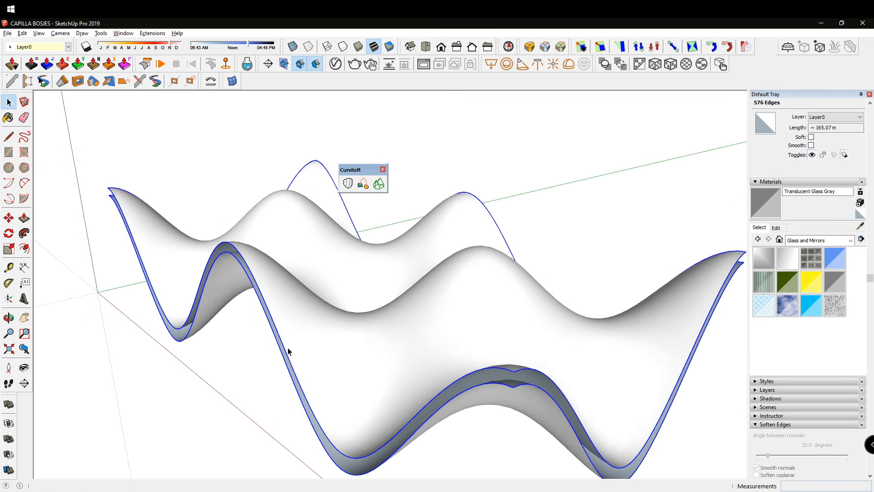
pyautogui.moveTo(460, 388); pyautogui.dragTo(513, 339, button='middle')
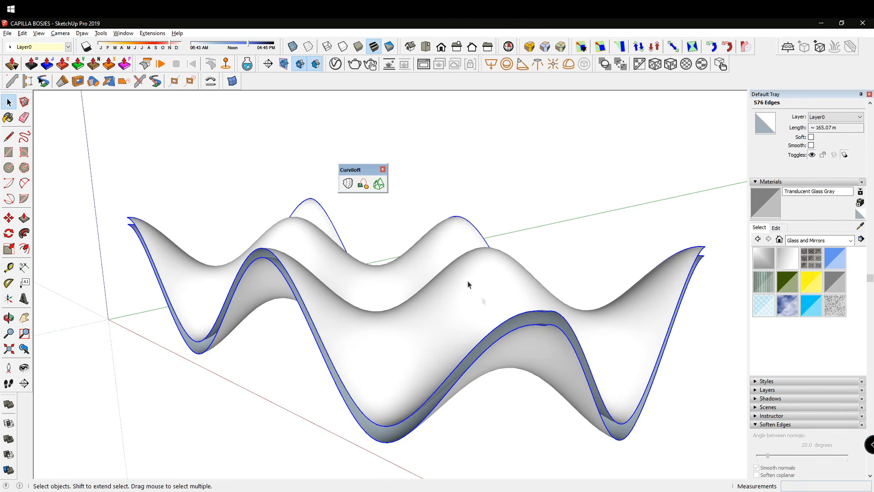
# Join the two selected borders with Curviloft's Loft by Spline, generate the edge strip and dock the Curviloft toolbar again.
pyautogui.click(347, 184)
pyautogui.moveTo(532, 213); pyautogui.dragTo(589, 274, button='middle')
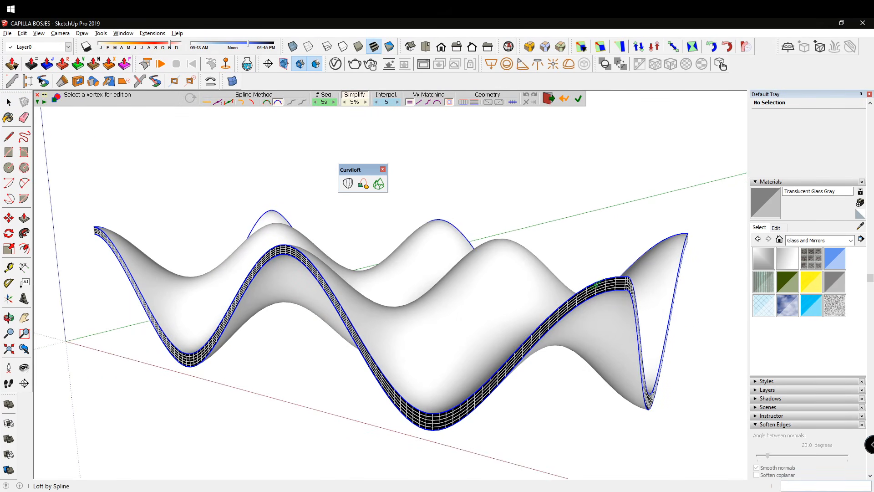
pyautogui.moveTo(442, 321); pyautogui.dragTo(451, 329, button='middle')
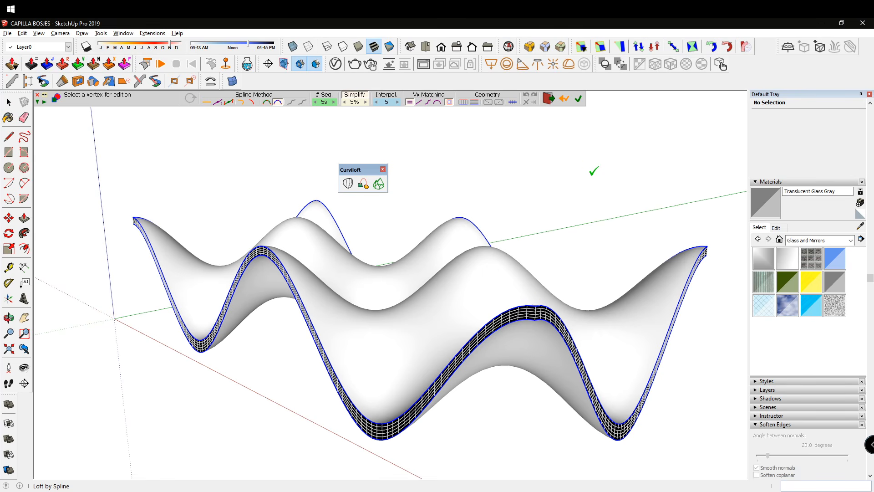
pyautogui.click(594, 171)
pyautogui.moveTo(541, 326); pyautogui.dragTo(564, 353, button='middle')
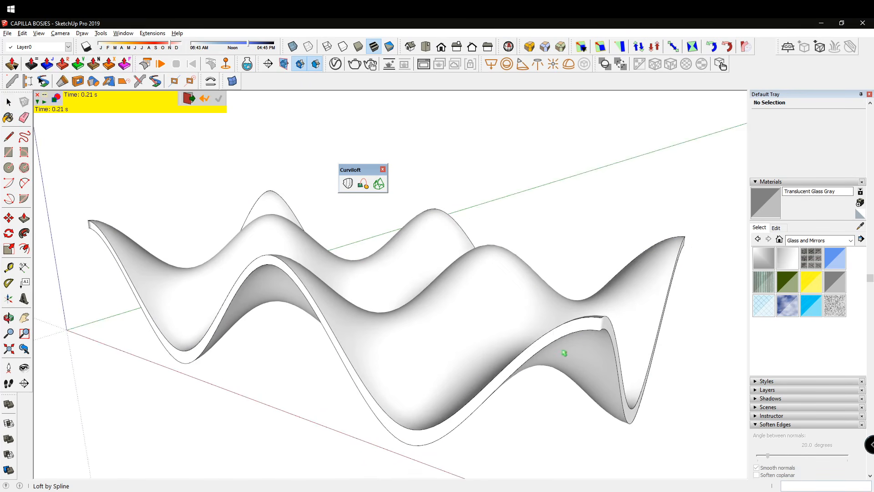
pyautogui.press('space')
pyautogui.moveTo(480, 297); pyautogui.dragTo(465, 291, button='middle')
pyautogui.moveTo(363, 170); pyautogui.dragTo(270, 84)
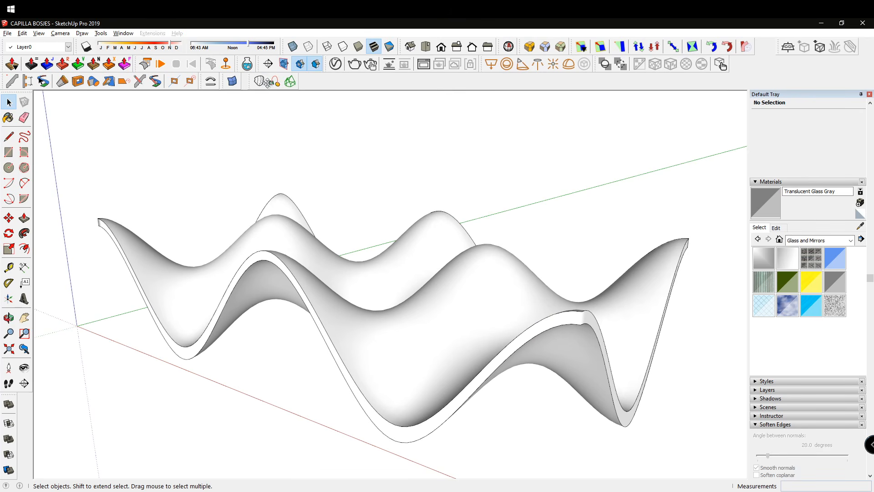
# Select the lofted edge strip group and examine how it closes the roof's border from several angles.
pyautogui.click(572, 317)
pyautogui.moveTo(572, 318)
pyautogui.mouseDown(button='middle')
pyautogui.moveTo(306, 324)
pyautogui.moveTo(471, 296)
pyautogui.moveTo(332, 322)
pyautogui.moveTo(244, 285)
pyautogui.moveTo(414, 244)
pyautogui.moveTo(318, 336)
pyautogui.moveTo(513, 346)
pyautogui.mouseUp(button='middle')
pyautogui.scroll(5, 482, 268)
pyautogui.moveTo(474, 296)
pyautogui.mouseDown(button='middle')
pyautogui.moveTo(463, 259)
pyautogui.moveTo(500, 264)
pyautogui.moveTo(513, 288)
pyautogui.mouseUp(button='middle')
pyautogui.scroll(-2, 500, 267)
pyautogui.scroll(1, 493, 299)
pyautogui.scroll(-3, 455, 349)
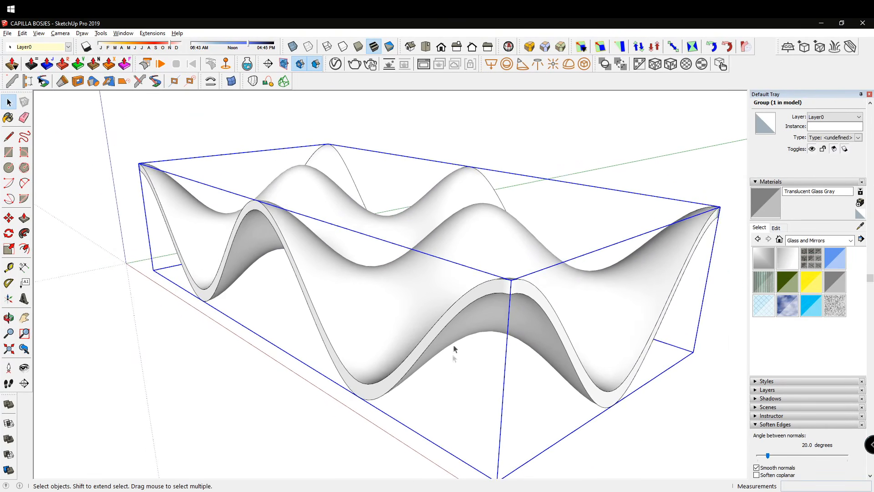
pyautogui.click(472, 411)
pyautogui.click(402, 367)
pyautogui.moveTo(436, 355); pyautogui.dragTo(420, 340, button='middle')
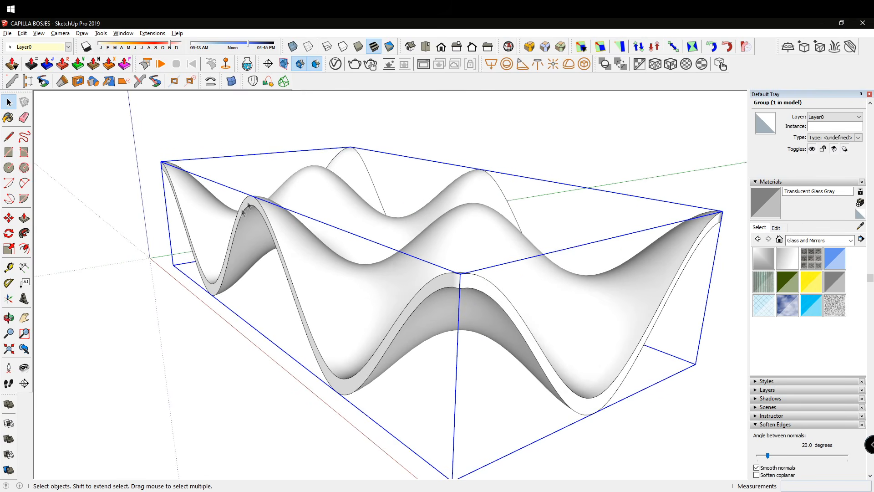
pyautogui.moveTo(384, 293); pyautogui.dragTo(472, 287, button='middle')
pyautogui.scroll(3, 501, 298)
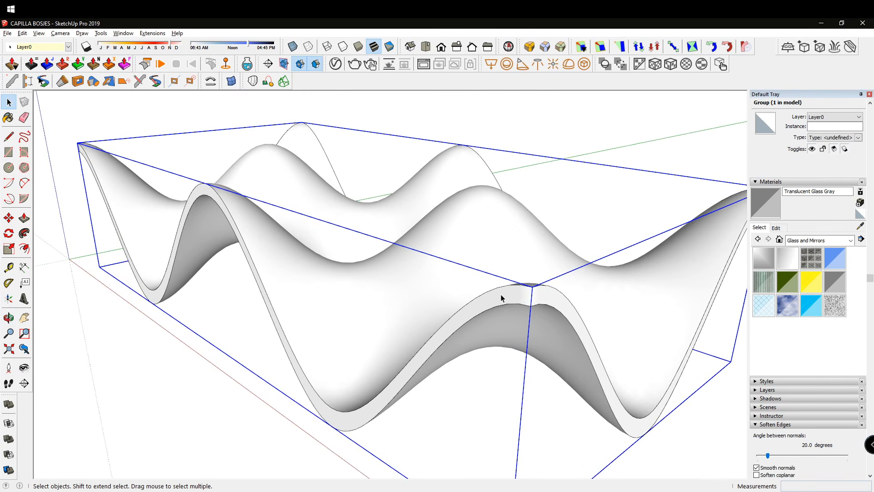
# Explode the lofted edge strip group and clear the selection.
pyautogui.rightClick(518, 294)
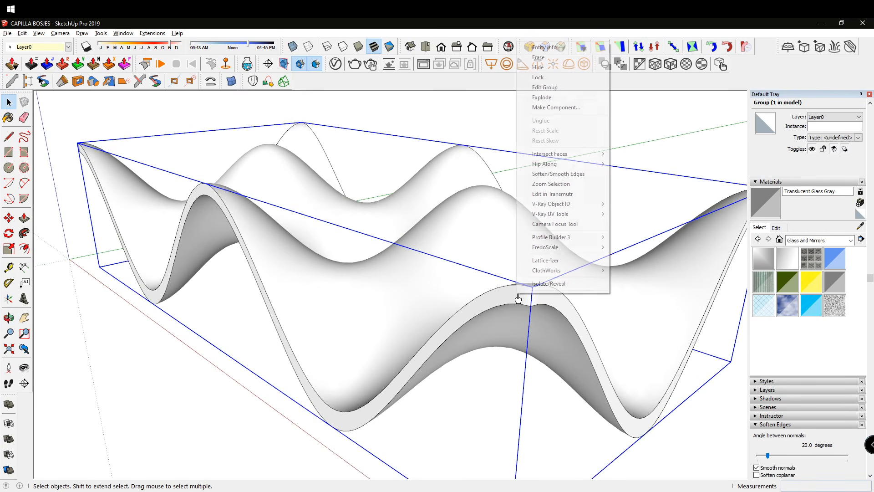
pyautogui.click(569, 100)
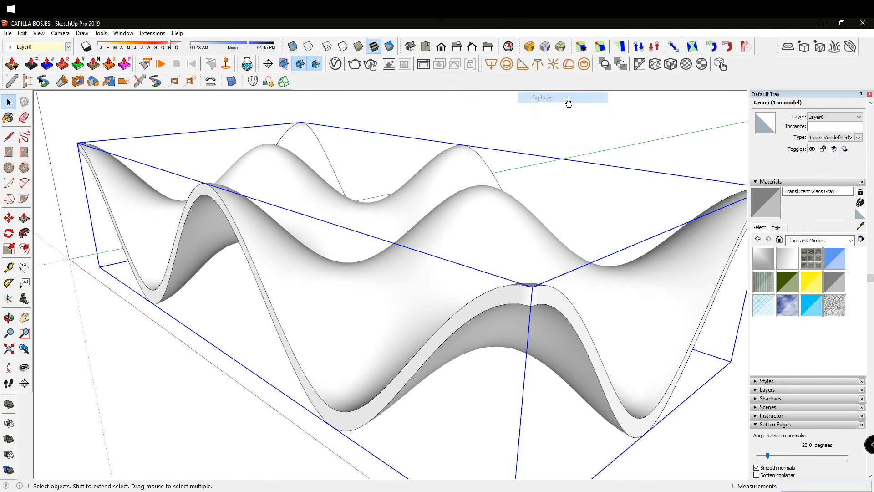
pyautogui.moveTo(531, 297)
pyautogui.mouseDown(button='middle')
pyautogui.moveTo(474, 324)
pyautogui.moveTo(521, 313)
pyautogui.mouseUp(button='middle')
pyautogui.scroll(-3, 521, 313)
pyautogui.moveTo(448, 310); pyautogui.dragTo(400, 313, button='middle')
pyautogui.scroll(-2, 399, 313)
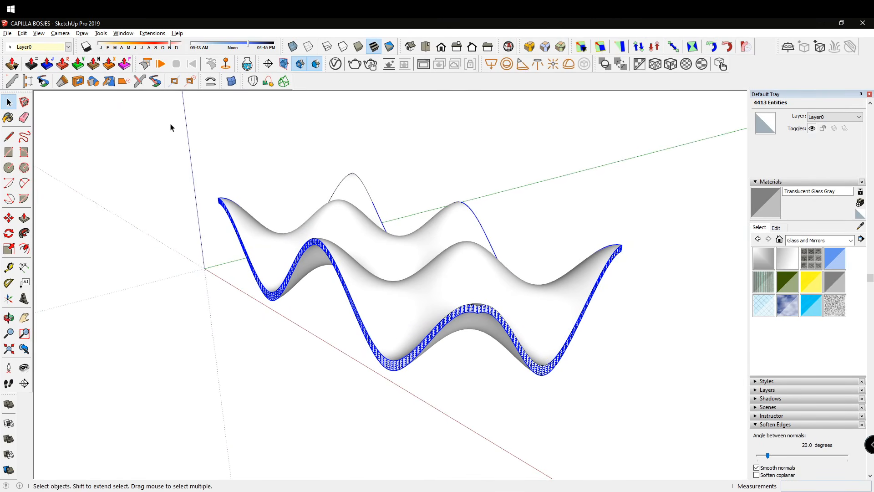
pyautogui.moveTo(199, 177); pyautogui.dragTo(717, 435)
pyautogui.click(656, 358)
# Select the edge strip surface and examine where it turns around the roof's front corner.
pyautogui.moveTo(468, 271); pyautogui.dragTo(299, 310, button='middle')
pyautogui.scroll(2, 378, 261)
pyautogui.scroll(3, 442, 299)
pyautogui.scroll(-2, 486, 327)
pyautogui.scroll(3, 494, 327)
pyautogui.scroll(-2, 382, 325)
pyautogui.keyDown('shift'); pyautogui.moveTo(383, 325); pyautogui.dragTo(279, 319, button='middle'); pyautogui.keyUp('shift')
pyautogui.scroll(-2, 280, 320)
pyautogui.scroll(3, 490, 306)
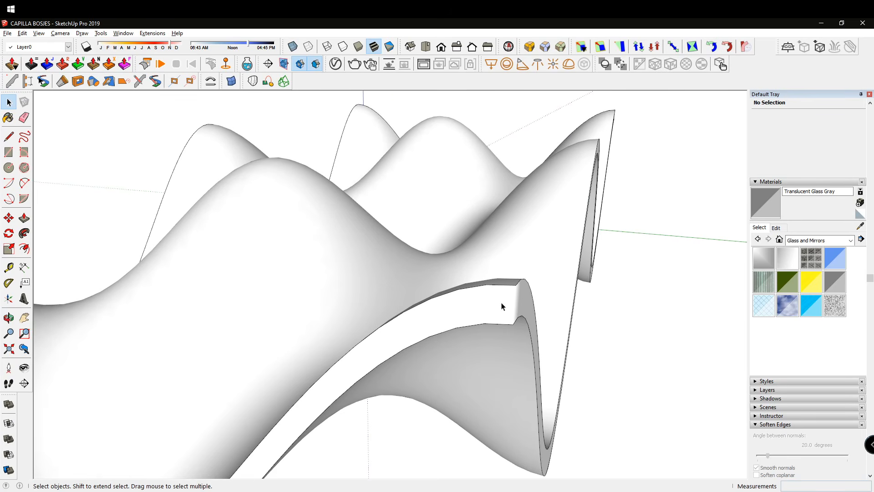
pyautogui.click(501, 303)
pyautogui.moveTo(502, 306); pyautogui.dragTo(408, 333, button='middle')
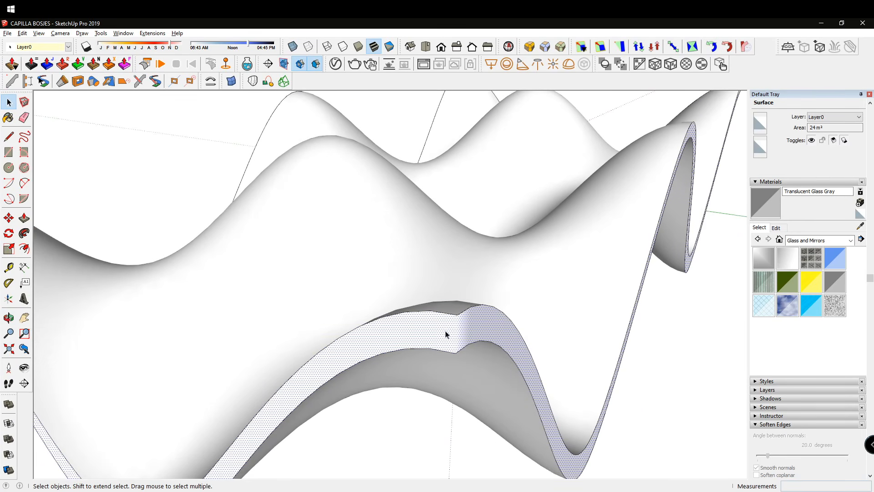
pyautogui.moveTo(465, 325); pyautogui.dragTo(460, 320, button='middle')
pyautogui.rightClick(472, 320)
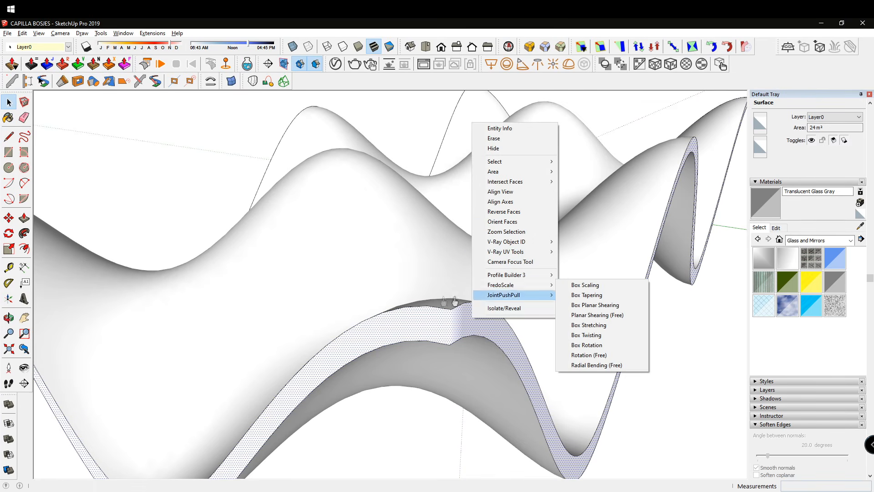
pyautogui.click(453, 326)
# Draw a line about 0.30 m long across the edge strip's thickness at the roof's front corner.
pyautogui.press('l')
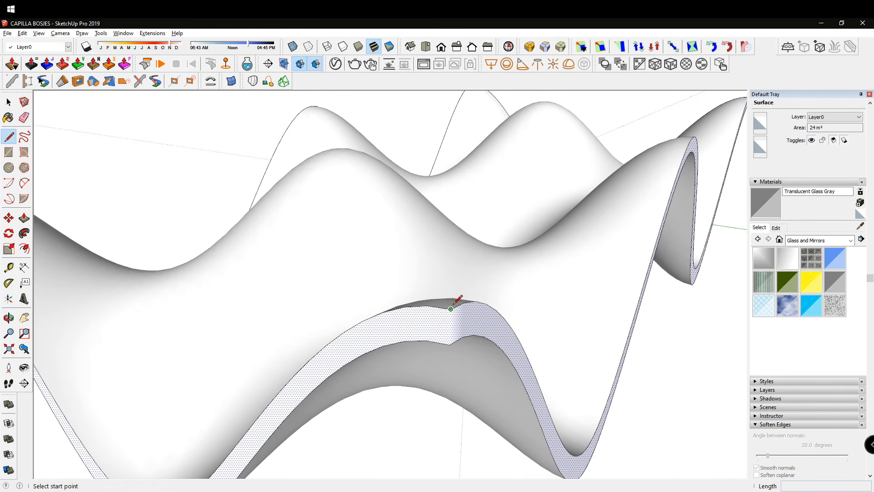
pyautogui.moveTo(518, 310); pyautogui.dragTo(158, 281, button='middle')
pyautogui.scroll(-4, 159, 281)
pyautogui.scroll(4, 248, 262)
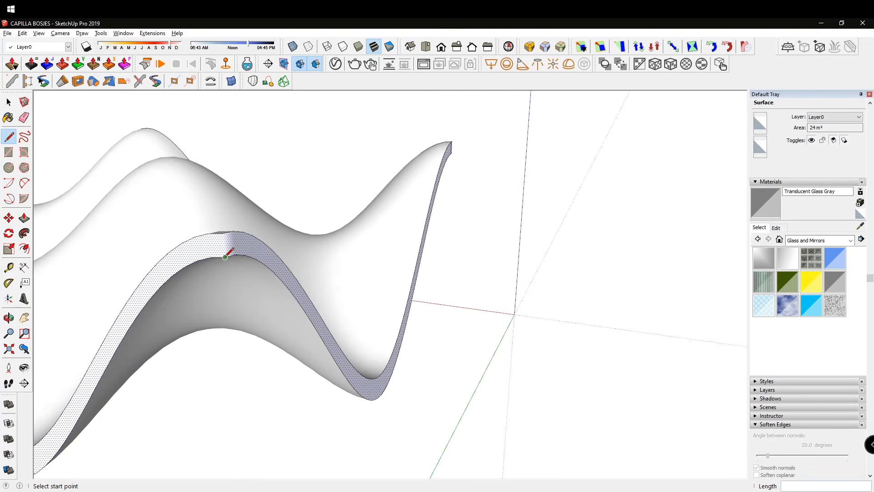
pyautogui.click(224, 232)
pyautogui.moveTo(223, 232); pyautogui.dragTo(333, 294, button='middle')
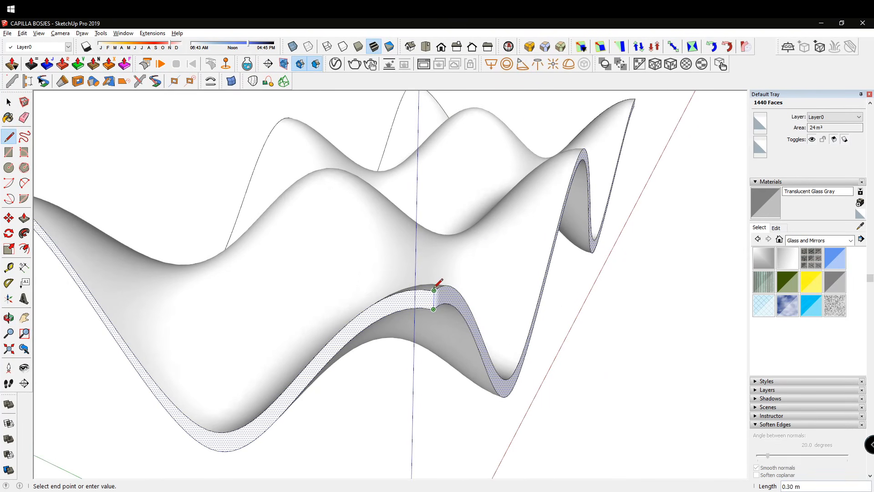
pyautogui.moveTo(480, 284); pyautogui.dragTo(119, 293, button='middle')
pyautogui.scroll(3, 503, 329)
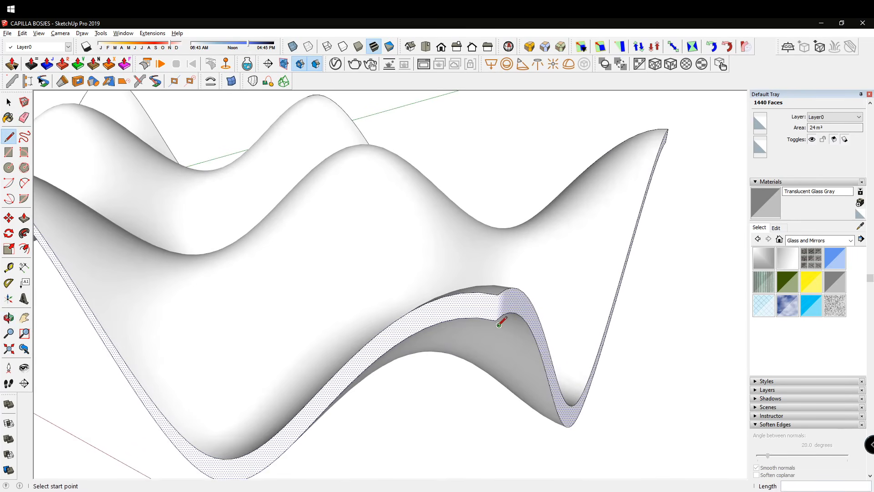
pyautogui.scroll(-3, 498, 313)
pyautogui.moveTo(498, 313); pyautogui.dragTo(450, 341, button='middle')
pyautogui.press('space')
pyautogui.click(429, 447)
# Check the split at the front corner by selecting the edge strip surface along the long side.
pyautogui.moveTo(431, 410)
pyautogui.mouseDown(button='middle')
pyautogui.moveTo(295, 356)
pyautogui.moveTo(255, 283)
pyautogui.mouseUp(button='middle')
pyautogui.scroll(3, 478, 322)
pyautogui.scroll(-3, 487, 305)
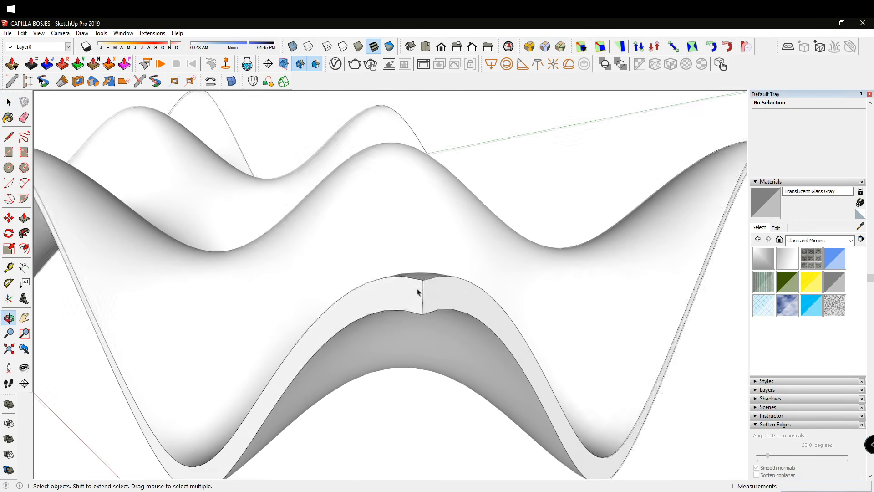
pyautogui.click(396, 302)
pyautogui.moveTo(396, 306); pyautogui.dragTo(402, 321, button='middle')
pyautogui.scroll(-4, 430, 337)
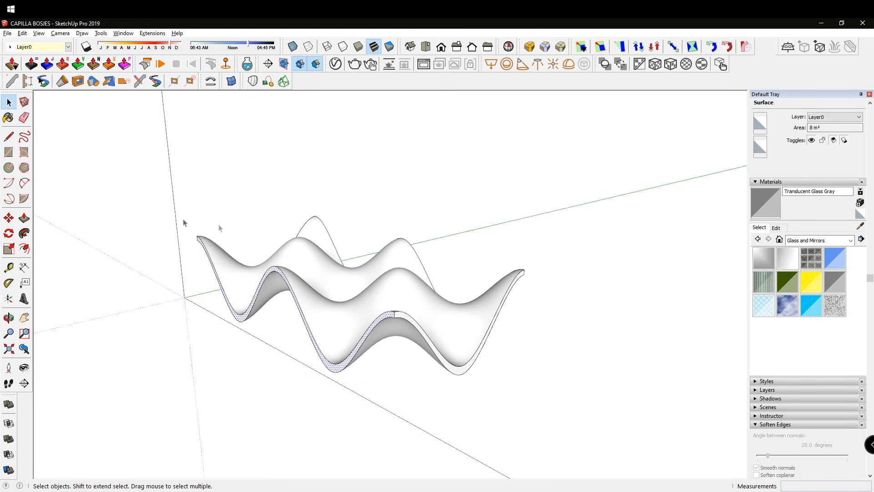
# Select both wavy surfaces with the edge strip and make them one group.
pyautogui.moveTo(290, 323); pyautogui.dragTo(618, 434)
pyautogui.scroll(3, 400, 312)
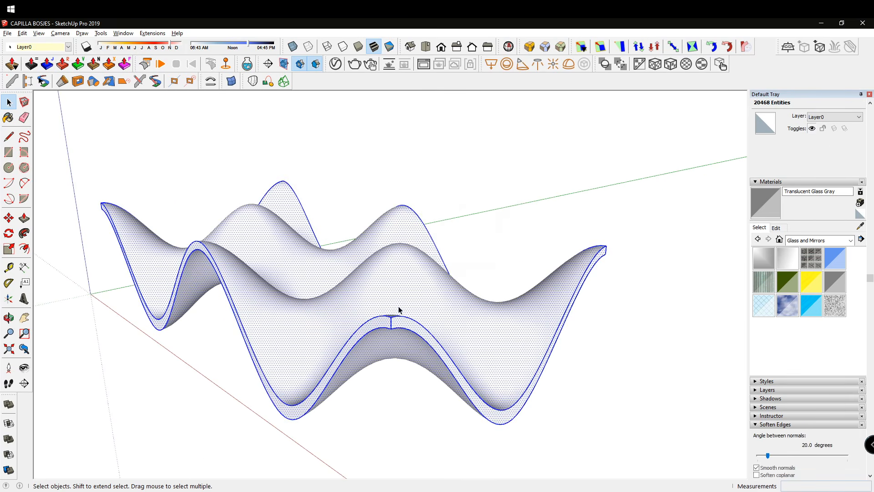
pyautogui.rightClick(432, 286)
pyautogui.click(478, 145)
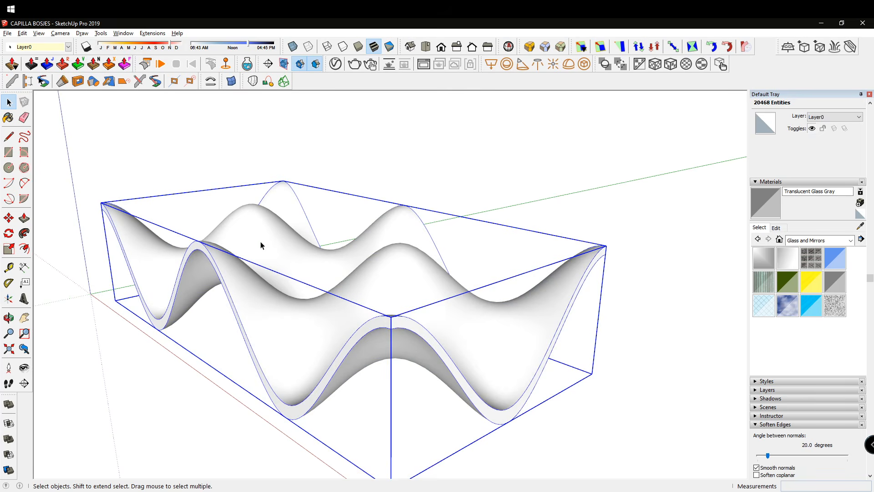
pyautogui.moveTo(260, 246)
pyautogui.mouseDown(button='middle')
pyautogui.moveTo(423, 269)
pyautogui.moveTo(439, 255)
pyautogui.moveTo(440, 302)
pyautogui.mouseUp(button='middle')
pyautogui.moveTo(505, 335)
pyautogui.mouseDown(button='middle')
pyautogui.moveTo(462, 328)
pyautogui.moveTo(364, 281)
pyautogui.mouseUp(button='middle')
pyautogui.moveTo(249, 290)
pyautogui.mouseDown(button='middle')
pyautogui.moveTo(413, 319)
pyautogui.moveTo(414, 340)
pyautogui.moveTo(557, 326)
pyautogui.mouseUp(button='middle')
pyautogui.click(626, 339)
# Examine the grouped roof and its closed corner from several angles.
pyautogui.moveTo(445, 323)
pyautogui.mouseDown(button='middle')
pyautogui.moveTo(522, 331)
pyautogui.moveTo(452, 353)
pyautogui.moveTo(433, 328)
pyautogui.moveTo(367, 324)
pyautogui.moveTo(570, 341)
pyautogui.moveTo(205, 373)
pyautogui.moveTo(486, 426)
pyautogui.moveTo(295, 367)
pyautogui.moveTo(504, 353)
pyautogui.moveTo(468, 343)
pyautogui.moveTo(435, 372)
pyautogui.moveTo(487, 299)
pyautogui.moveTo(527, 365)
pyautogui.mouseUp(button='middle')
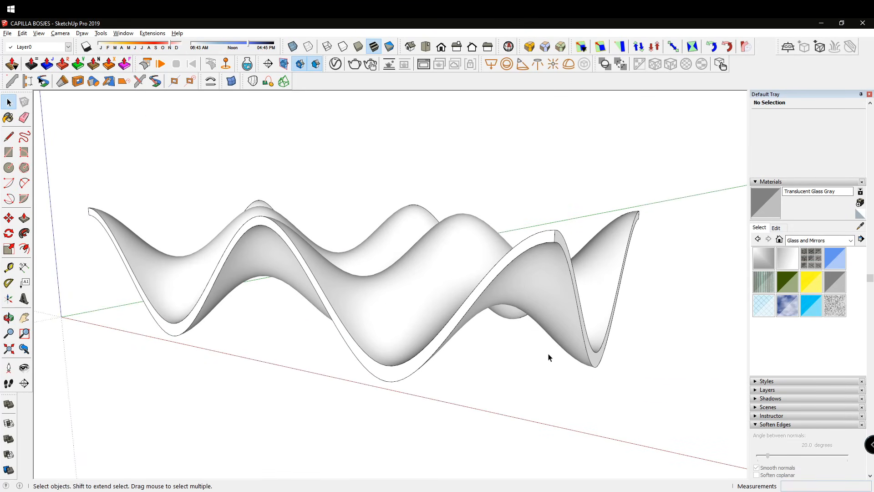
pyautogui.click(548, 267)
pyautogui.moveTo(548, 268)
pyautogui.mouseDown(button='middle')
pyautogui.moveTo(546, 310)
pyautogui.moveTo(527, 365)
pyautogui.moveTo(542, 408)
pyautogui.moveTo(620, 409)
pyautogui.moveTo(509, 365)
pyautogui.moveTo(522, 405)
pyautogui.moveTo(505, 378)
pyautogui.moveTo(474, 363)
pyautogui.moveTo(548, 355)
pyautogui.moveTo(433, 349)
pyautogui.moveTo(356, 300)
pyautogui.mouseUp(button='middle')
pyautogui.click(523, 406)
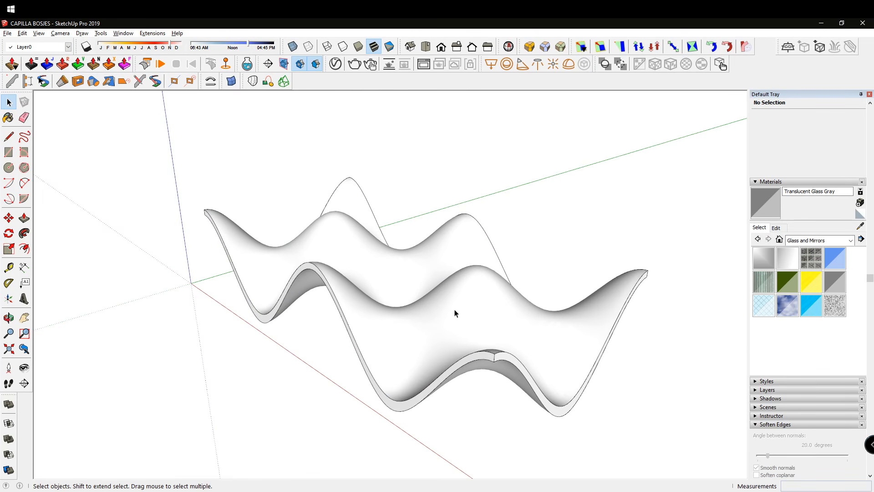
pyautogui.moveTo(580, 231)
pyautogui.mouseDown(button='middle')
pyautogui.moveTo(401, 288)
pyautogui.moveTo(347, 279)
pyautogui.moveTo(453, 328)
pyautogui.moveTo(344, 283)
pyautogui.moveTo(451, 335)
pyautogui.moveTo(552, 347)
pyautogui.moveTo(478, 347)
pyautogui.moveTo(637, 285)
pyautogui.mouseUp(button='middle')
# Draw a horizontal rectangle over the roof between two opposite top corners of the roof group.
pyautogui.click(523, 353)
pyautogui.moveTo(523, 353)
pyautogui.mouseDown(button='middle')
pyautogui.moveTo(710, 269)
pyautogui.moveTo(494, 372)
pyautogui.moveTo(630, 425)
pyautogui.moveTo(433, 356)
pyautogui.moveTo(374, 368)
pyautogui.moveTo(383, 323)
pyautogui.moveTo(435, 380)
pyautogui.moveTo(464, 363)
pyautogui.moveTo(469, 396)
pyautogui.mouseUp(button='middle')
pyautogui.press('r')
pyautogui.scroll(2, 497, 378)
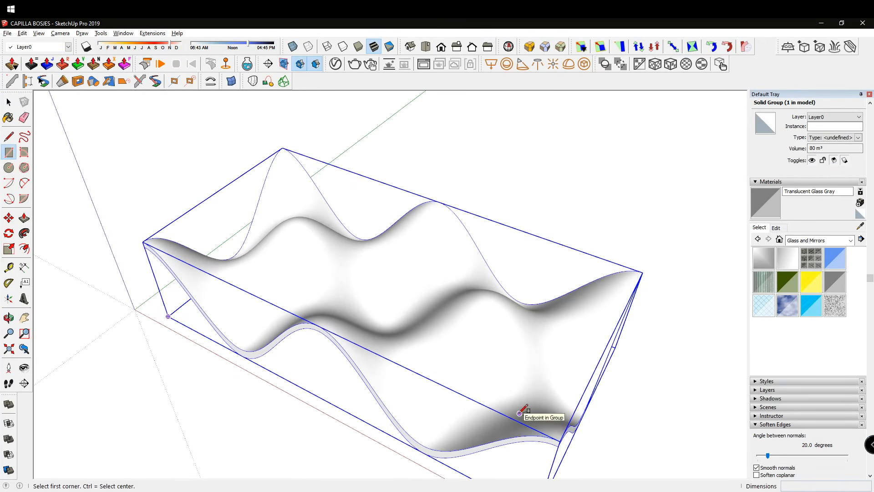
pyautogui.click(560, 440)
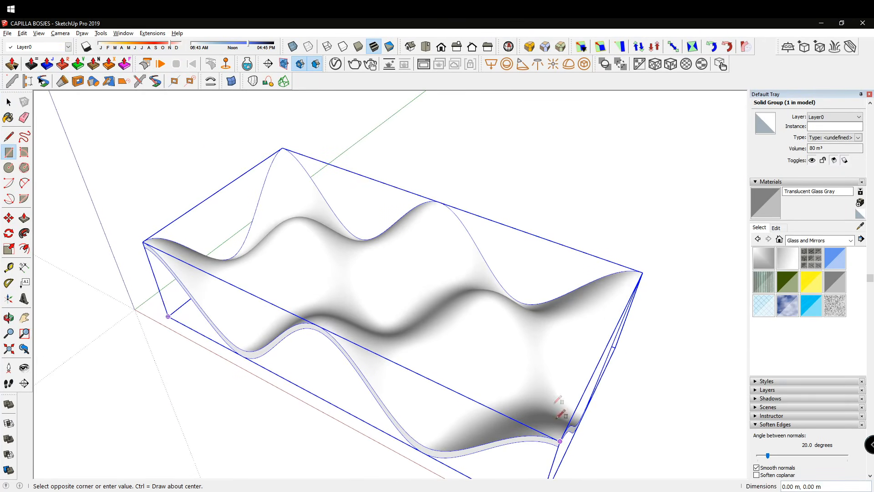
pyautogui.click(282, 148)
pyautogui.press('space')
# Try to extrude the full-size rectangle upward about 1.91 m and downward past the roof into a box.
pyautogui.moveTo(433, 341); pyautogui.dragTo(479, 275, button='middle')
pyautogui.moveTo(524, 327)
pyautogui.mouseDown(button='middle')
pyautogui.moveTo(460, 334)
pyautogui.moveTo(437, 325)
pyautogui.mouseUp(button='middle')
pyautogui.click(438, 324)
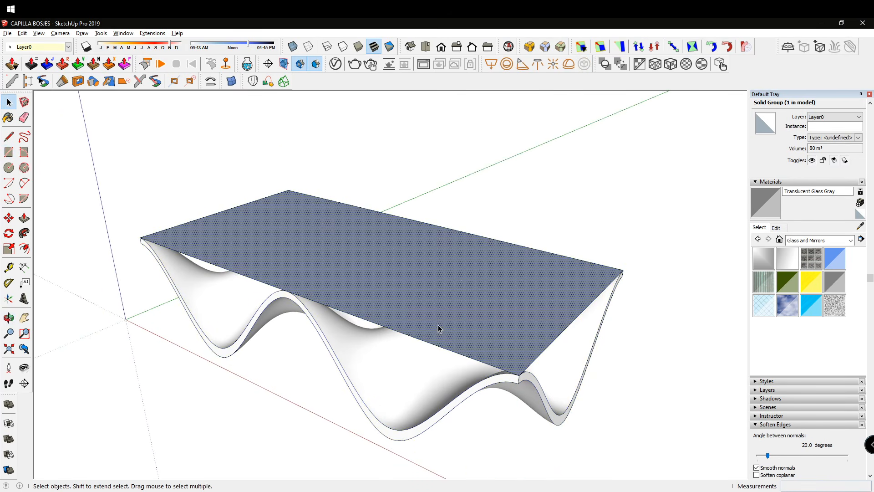
pyautogui.press('p')
pyautogui.moveTo(471, 323); pyautogui.dragTo(476, 279)
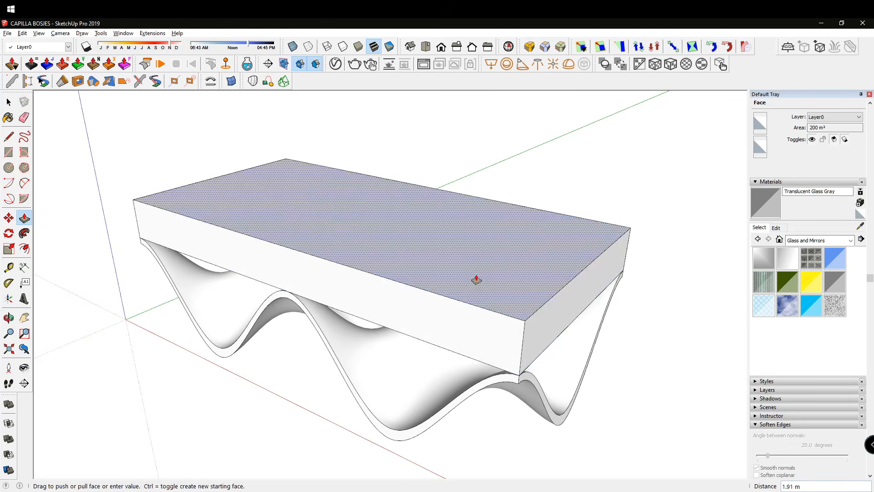
pyautogui.moveTo(486, 354); pyautogui.dragTo(474, 271, button='middle')
pyautogui.moveTo(501, 248)
pyautogui.mouseDown()
pyautogui.moveTo(94, 384)
pyautogui.moveTo(78, 371)
pyautogui.mouseUp()
pyautogui.moveTo(78, 370)
pyautogui.mouseDown(button='middle')
pyautogui.moveTo(329, 409)
pyautogui.moveTo(309, 457)
pyautogui.mouseUp(button='middle')
pyautogui.press('space')
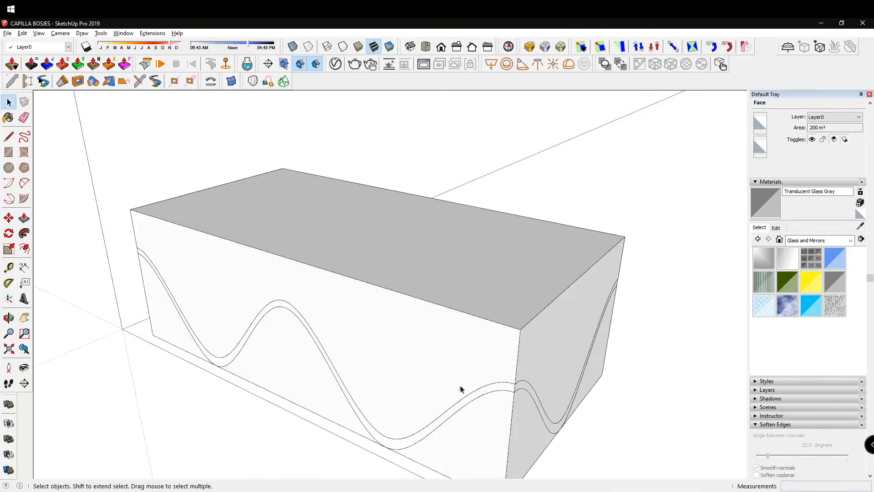
# Undo the box extrusion back to the flat rectangle.
pyautogui.hotkey('ctrl', 'z')
pyautogui.hotkey('ctrl', 'z')
pyautogui.hotkey('ctrl', 'z')
# Offset the rectangle's outline inward by 1 m.
pyautogui.click(531, 321)
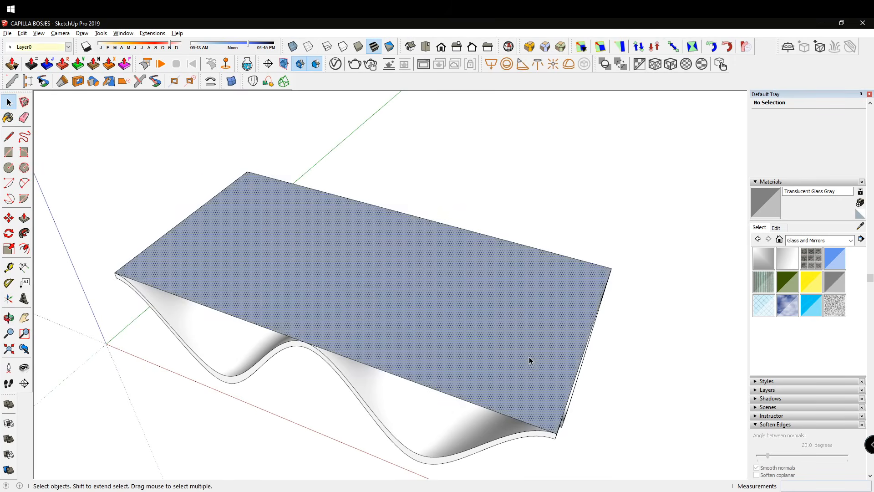
pyautogui.moveTo(528, 359); pyautogui.dragTo(546, 406, button='middle')
pyautogui.press('f')
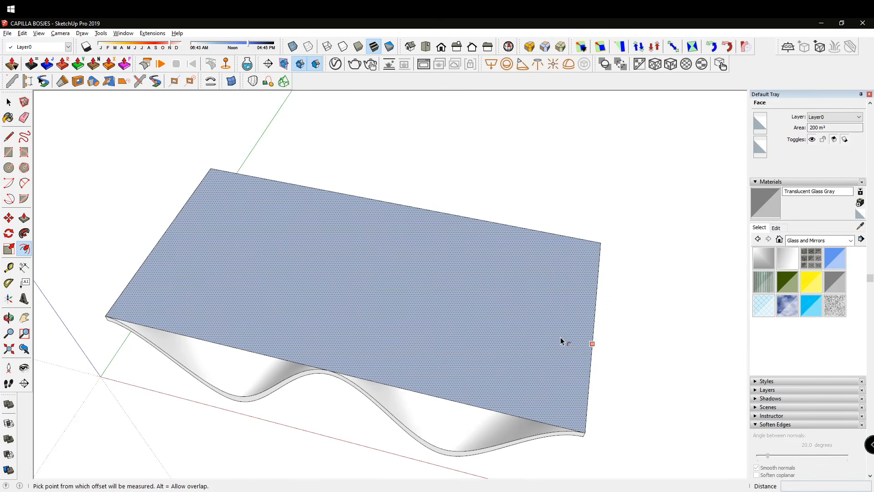
pyautogui.moveTo(536, 370); pyautogui.dragTo(332, 293, button='middle')
pyautogui.scroll(2, 600, 411)
pyautogui.scroll(-3, 586, 405)
pyautogui.moveTo(586, 407); pyautogui.dragTo(525, 368, button='middle')
pyautogui.scroll(2, 264, 342)
pyautogui.scroll(-3, 266, 328)
pyautogui.scroll(-1, 570, 368)
pyautogui.scroll(-1, 132, 247)
pyautogui.click(25, 250)
pyautogui.moveTo(276, 267); pyautogui.dragTo(476, 366, button='middle')
pyautogui.keyDown('shift'); pyautogui.moveTo(418, 360); pyautogui.dragTo(463, 337, button='middle'); pyautogui.keyUp('shift')
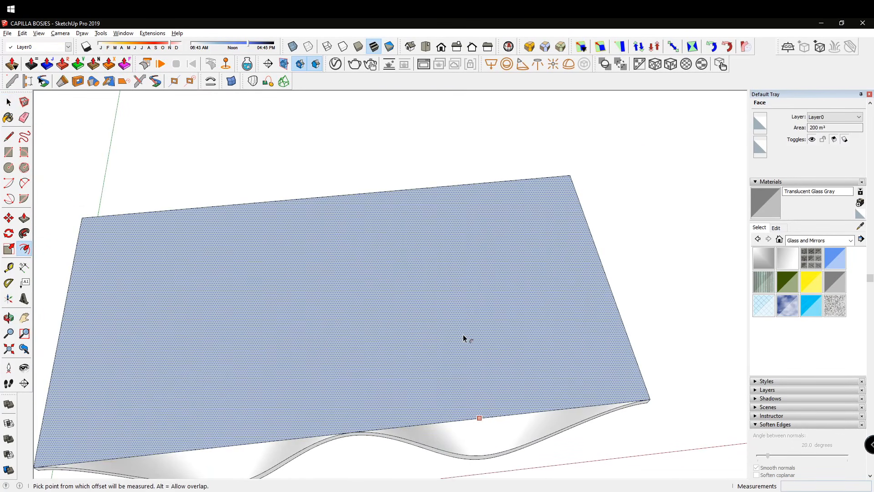
pyautogui.moveTo(453, 299); pyautogui.dragTo(282, 282, button='middle')
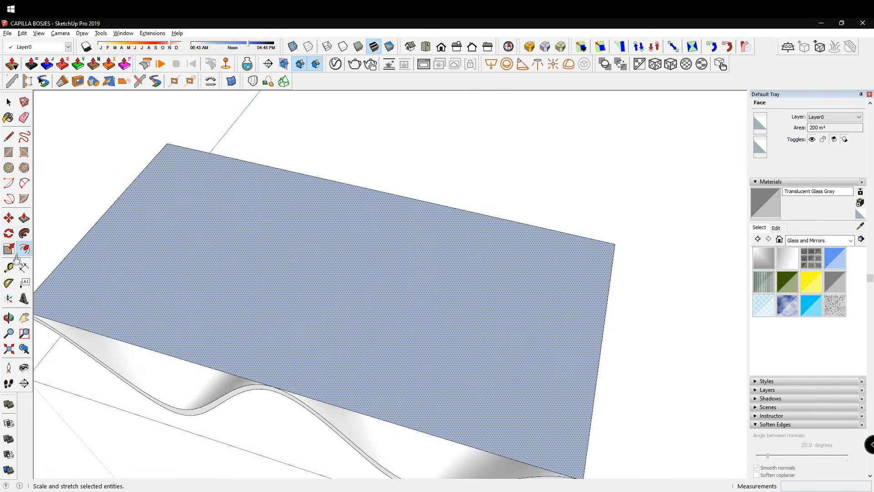
pyautogui.moveTo(246, 271); pyautogui.dragTo(346, 315, button='middle')
pyautogui.click(272, 251)
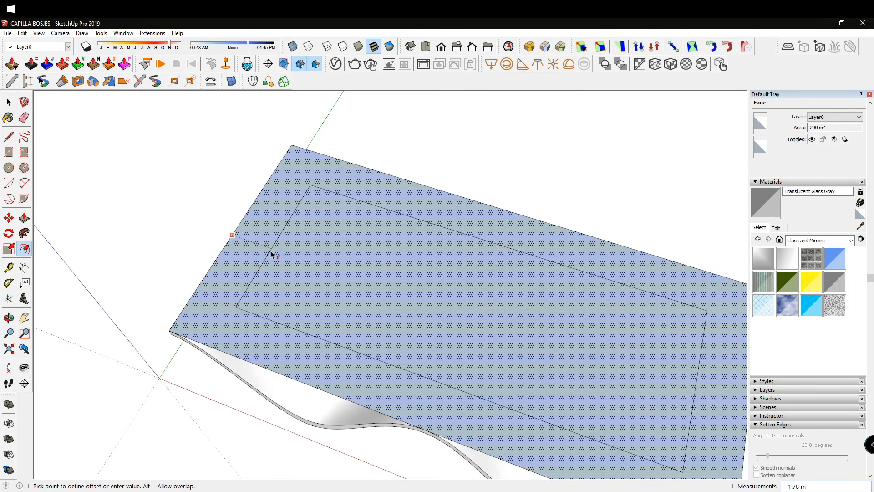
pyautogui.press('Return')
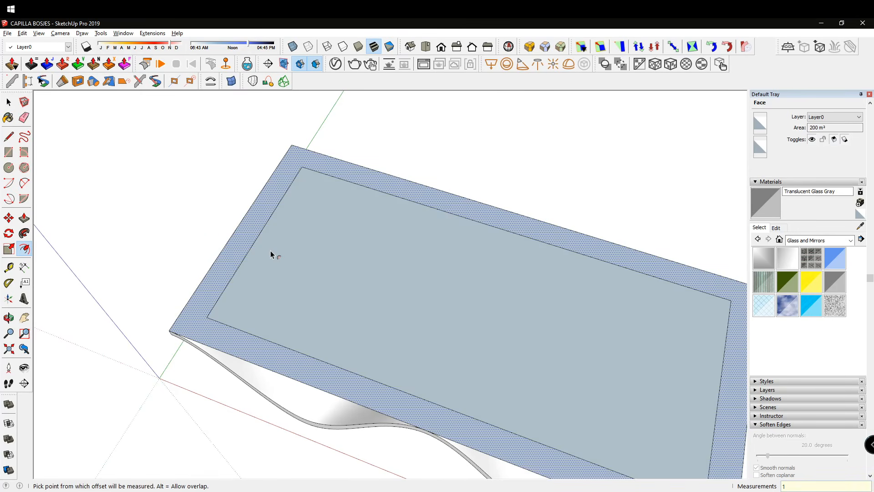
pyautogui.press('space')
# Delete the outer border face and its edges, keeping only the inset rectangle.
pyautogui.moveTo(262, 243)
pyautogui.mouseDown(button='middle')
pyautogui.moveTo(504, 308)
pyautogui.moveTo(585, 375)
pyautogui.mouseUp(button='middle')
pyautogui.click(509, 325)
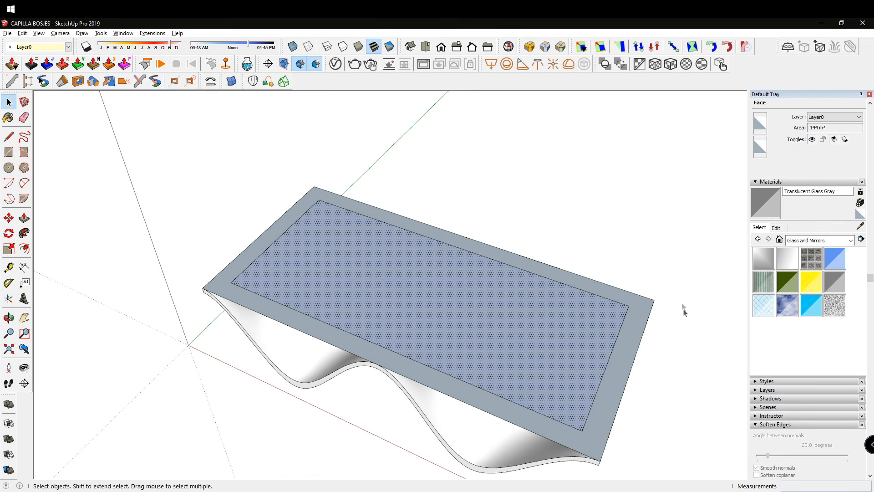
pyautogui.moveTo(646, 315); pyautogui.dragTo(533, 289, button='middle')
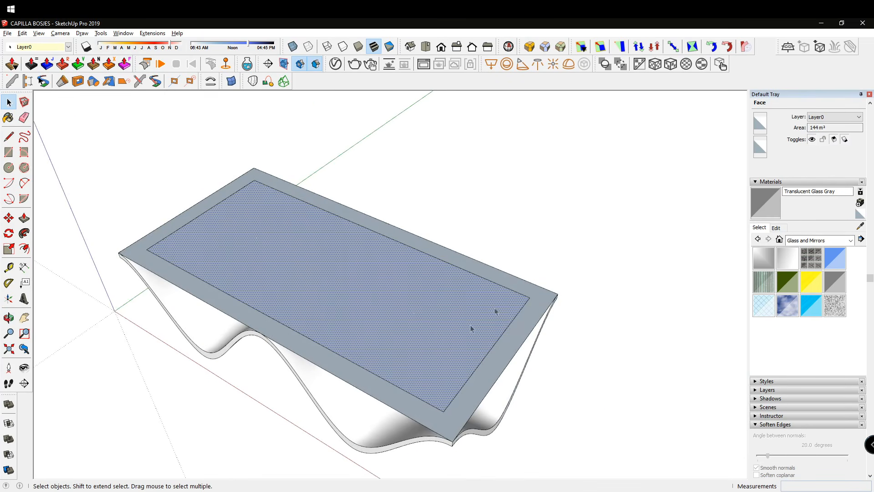
pyautogui.moveTo(471, 327); pyautogui.dragTo(479, 367, button='middle')
pyautogui.tripleClick(387, 283)
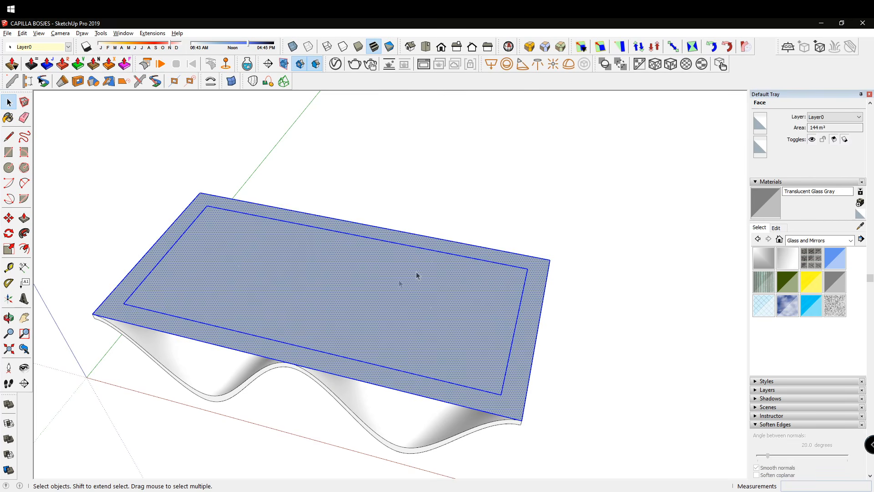
pyautogui.moveTo(382, 289); pyautogui.dragTo(433, 336, button='middle')
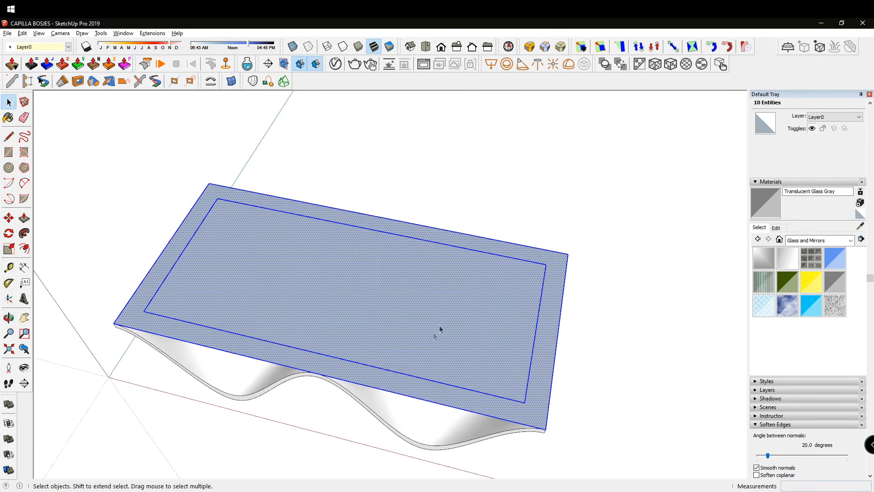
pyautogui.keyDown('ctrl'); pyautogui.keyDown('shift'); pyautogui.doubleClick(454, 311); pyautogui.keyUp('shift'); pyautogui.keyUp('ctrl')
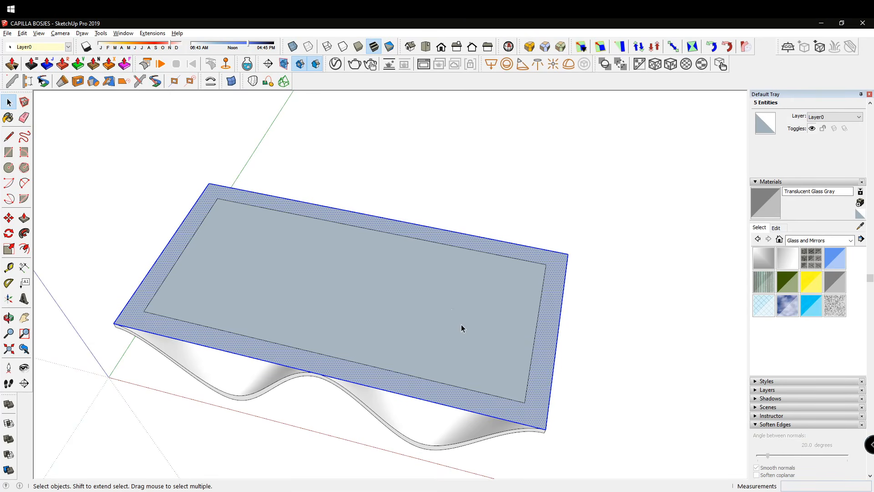
pyautogui.press('Delete')
# Extrude the inset rectangle upward about 1.91 m and downward past the roof's lowest waves into a box.
pyautogui.moveTo(434, 359); pyautogui.dragTo(460, 428, button='middle')
pyautogui.press('p')
pyautogui.click(455, 410)
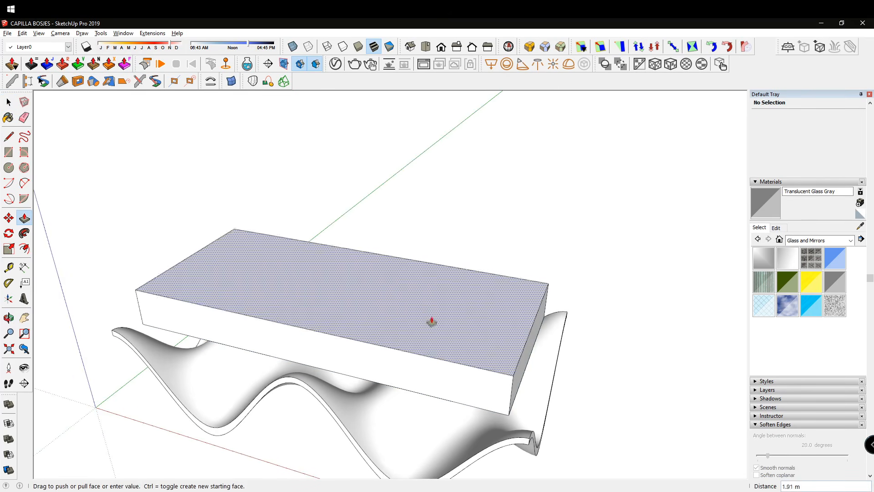
pyautogui.moveTo(438, 396); pyautogui.dragTo(427, 277, button='middle')
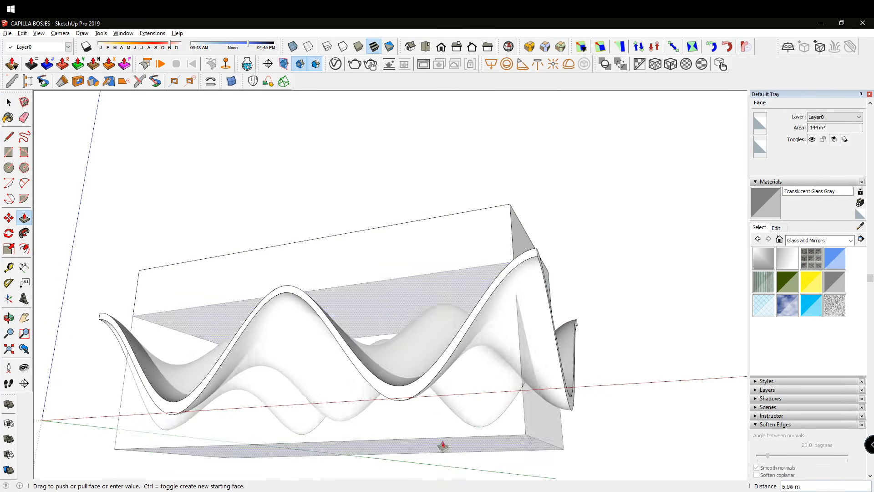
pyautogui.moveTo(305, 423); pyautogui.dragTo(304, 458, button='middle')
pyautogui.click(146, 368)
pyautogui.press('space')
# Select the whole box and intersect its faces with the model where it passes through the wavy roof.
pyautogui.moveTo(238, 407); pyautogui.dragTo(394, 342, button='middle')
pyautogui.tripleClick(429, 296)
pyautogui.moveTo(429, 296); pyautogui.dragTo(458, 316, button='middle')
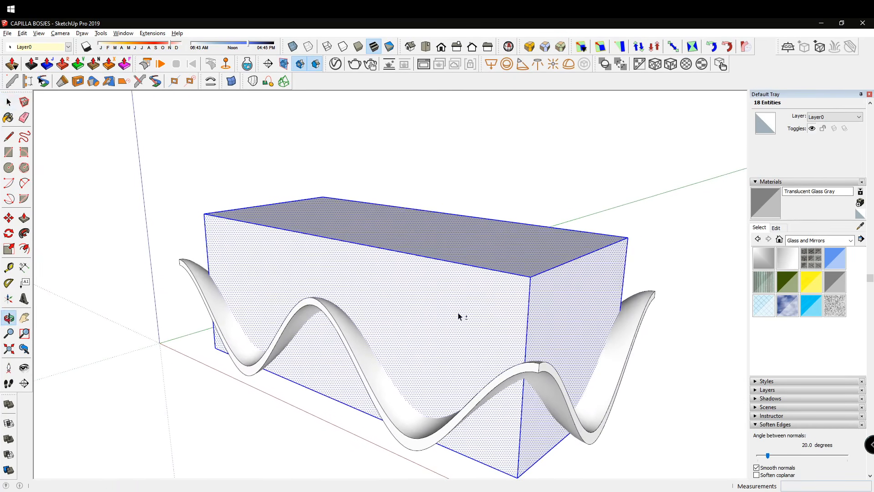
pyautogui.rightClick(394, 346)
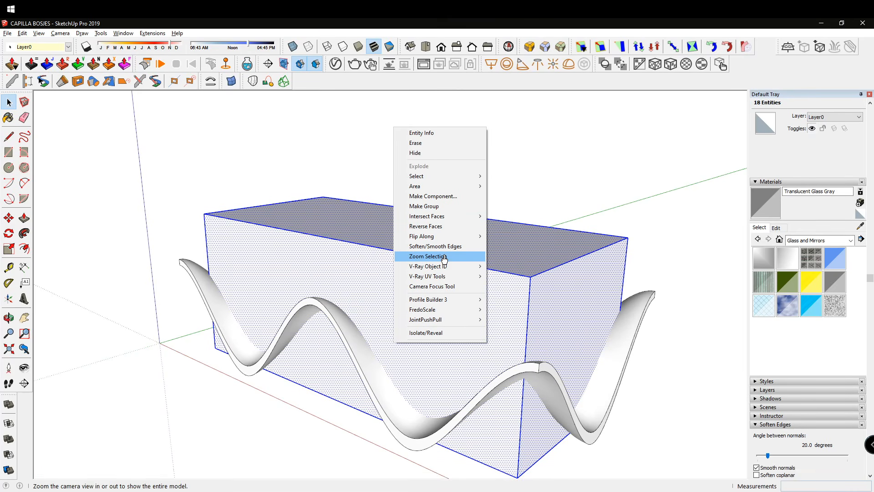
pyautogui.moveTo(453, 221)
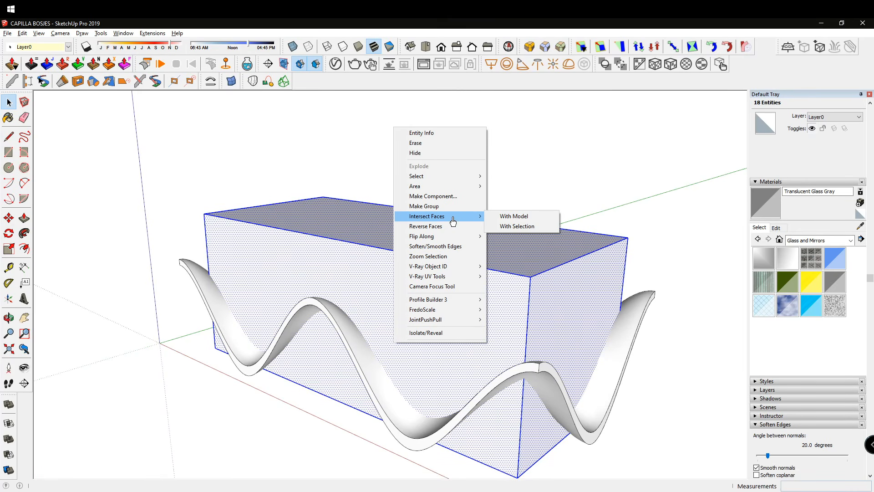
pyautogui.click(531, 217)
# Delete the box's top face and the portions of its walls that rise above the wavy roof.
pyautogui.moveTo(445, 288)
pyautogui.mouseDown(button='middle')
pyautogui.moveTo(548, 269)
pyautogui.moveTo(569, 336)
pyautogui.moveTo(426, 279)
pyautogui.mouseUp(button='middle')
pyautogui.moveTo(468, 313)
pyautogui.mouseDown(button='middle')
pyautogui.moveTo(442, 315)
pyautogui.moveTo(433, 443)
pyautogui.moveTo(415, 409)
pyautogui.moveTo(419, 365)
pyautogui.mouseUp(button='middle')
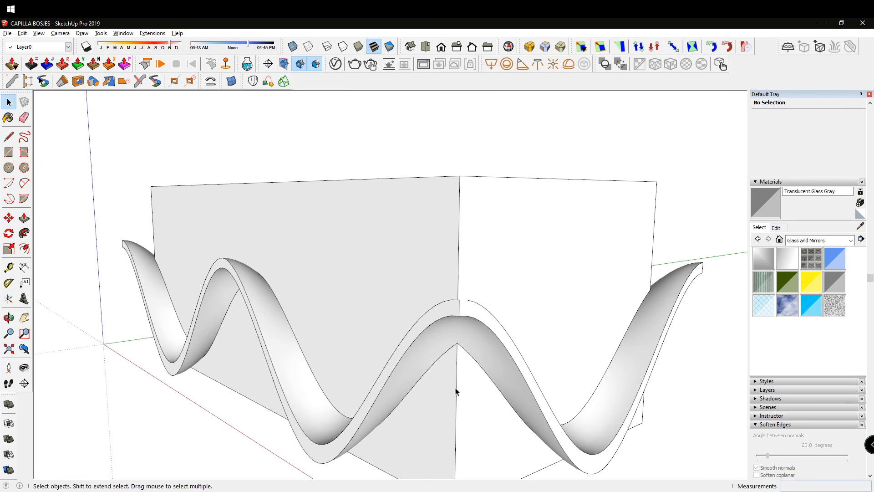
pyautogui.click(452, 316)
pyautogui.moveTo(452, 316)
pyautogui.mouseDown(button='middle')
pyautogui.moveTo(454, 328)
pyautogui.moveTo(428, 334)
pyautogui.moveTo(514, 342)
pyautogui.moveTo(445, 308)
pyautogui.mouseUp(button='middle')
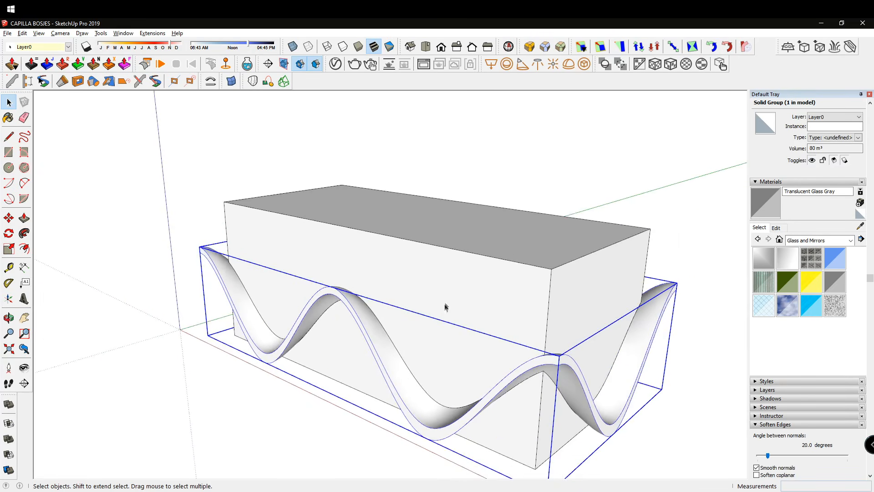
pyautogui.doubleClick(483, 290)
pyautogui.moveTo(552, 357); pyautogui.dragTo(574, 368, button='middle')
pyautogui.moveTo(621, 371); pyautogui.dragTo(187, 354, button='middle')
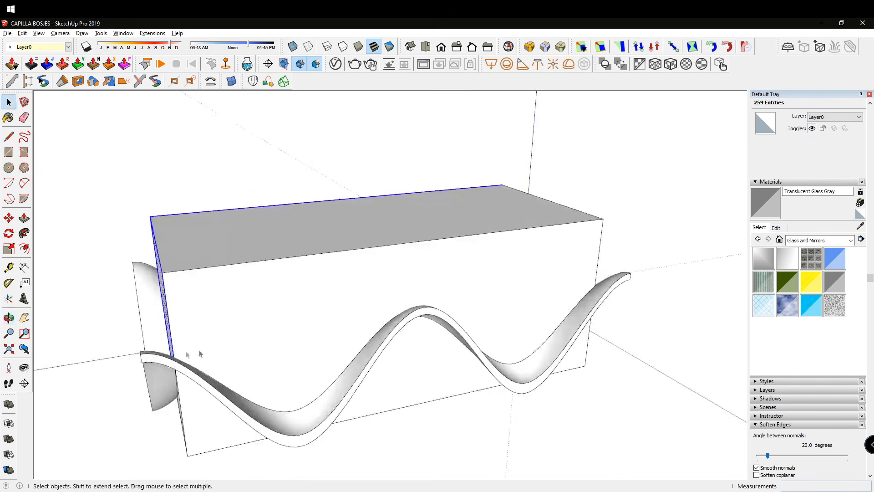
pyautogui.moveTo(314, 352); pyautogui.dragTo(462, 344, button='middle')
pyautogui.keyDown('shift'); pyautogui.click(447, 304); pyautogui.keyUp('shift')
pyautogui.moveTo(449, 301); pyautogui.dragTo(433, 381, button='middle')
pyautogui.keyDown('shift'); pyautogui.click(460, 343); pyautogui.keyUp('shift')
pyautogui.moveTo(461, 342); pyautogui.dragTo(372, 291, button='middle')
pyautogui.moveTo(390, 326); pyautogui.dragTo(463, 297, button='middle')
pyautogui.press('Delete')
# Erase the leftover vertical corner edges sticking up above the roof.
pyautogui.moveTo(376, 344)
pyautogui.mouseDown(button='middle')
pyautogui.moveTo(412, 261)
pyautogui.moveTo(516, 243)
pyautogui.moveTo(528, 256)
pyautogui.mouseUp(button='middle')
pyautogui.press('e')
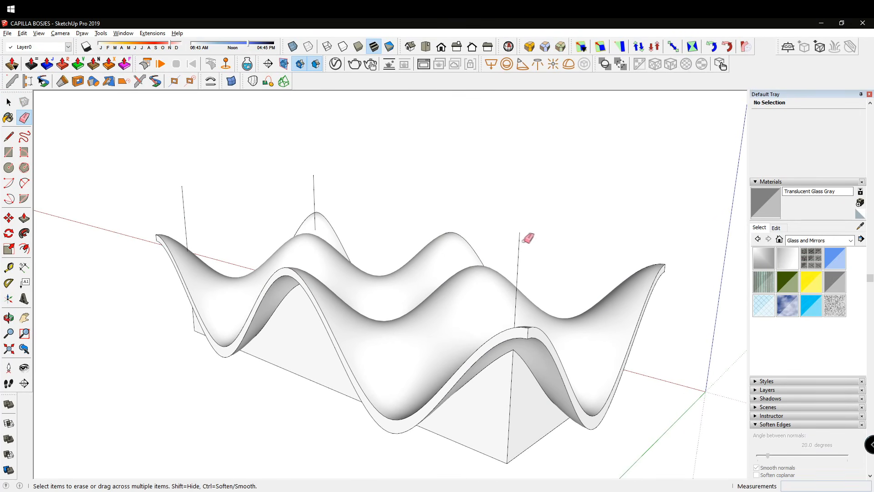
pyautogui.moveTo(308, 190); pyautogui.dragTo(304, 206, button='middle')
pyautogui.moveTo(231, 208); pyautogui.dragTo(214, 208)
pyautogui.moveTo(362, 329); pyautogui.dragTo(359, 289, button='middle')
# Select all the connected wall faces beneath the roof and paint them with Translucent Glass Gray.
pyautogui.press('space')
pyautogui.moveTo(549, 372); pyautogui.dragTo(485, 386, button='middle')
pyautogui.click(492, 292)
pyautogui.tripleClick(492, 292)
pyautogui.rightClick(484, 386)
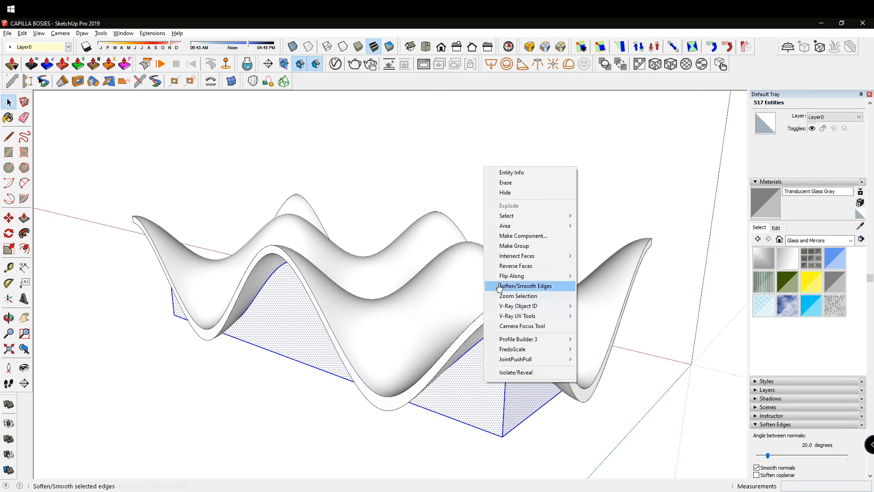
pyautogui.click(513, 256)
pyautogui.click(835, 285)
pyautogui.click(492, 387)
pyautogui.moveTo(491, 386)
pyautogui.mouseDown(button='middle')
pyautogui.moveTo(506, 358)
pyautogui.moveTo(585, 406)
pyautogui.moveTo(521, 419)
pyautogui.moveTo(487, 377)
pyautogui.moveTo(486, 385)
pyautogui.moveTo(449, 359)
pyautogui.moveTo(550, 410)
pyautogui.mouseUp(button='middle')
pyautogui.moveTo(566, 450)
pyautogui.mouseDown(button='middle')
pyautogui.moveTo(531, 437)
pyautogui.moveTo(477, 351)
pyautogui.moveTo(446, 373)
pyautogui.moveTo(304, 366)
pyautogui.moveTo(306, 415)
pyautogui.mouseUp(button='middle')
pyautogui.click(541, 437)
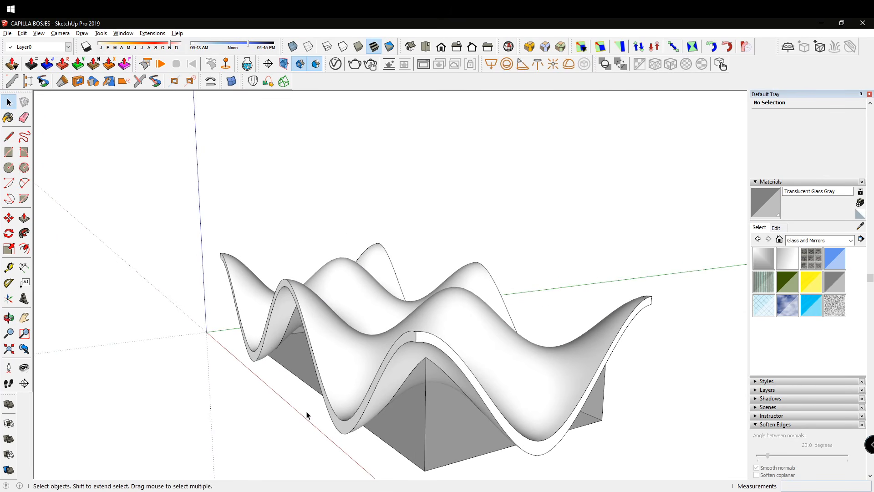
# Examine the wavy roof and the glazed volume beneath it from several angles.
pyautogui.moveTo(387, 367)
pyautogui.mouseDown(button='middle')
pyautogui.moveTo(357, 332)
pyautogui.moveTo(437, 355)
pyautogui.moveTo(453, 307)
pyautogui.moveTo(484, 318)
pyautogui.moveTo(440, 335)
pyautogui.mouseUp(button='middle')
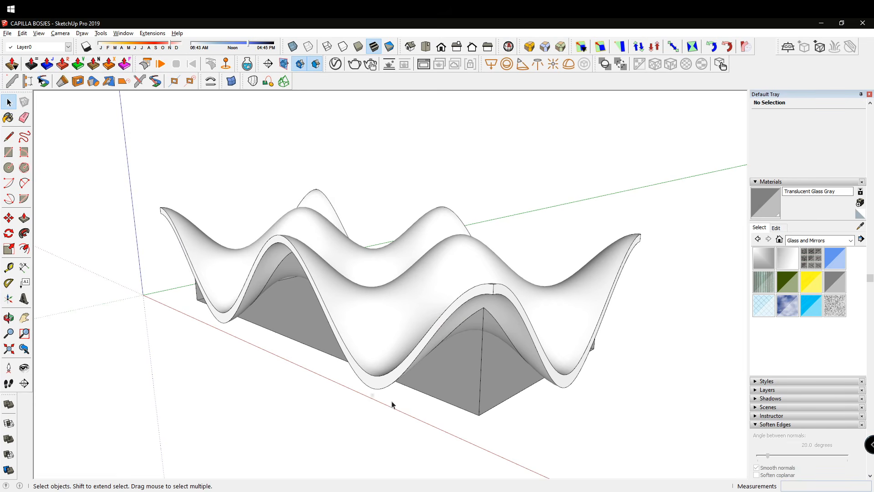
pyautogui.moveTo(470, 395); pyautogui.dragTo(462, 404, button='middle')
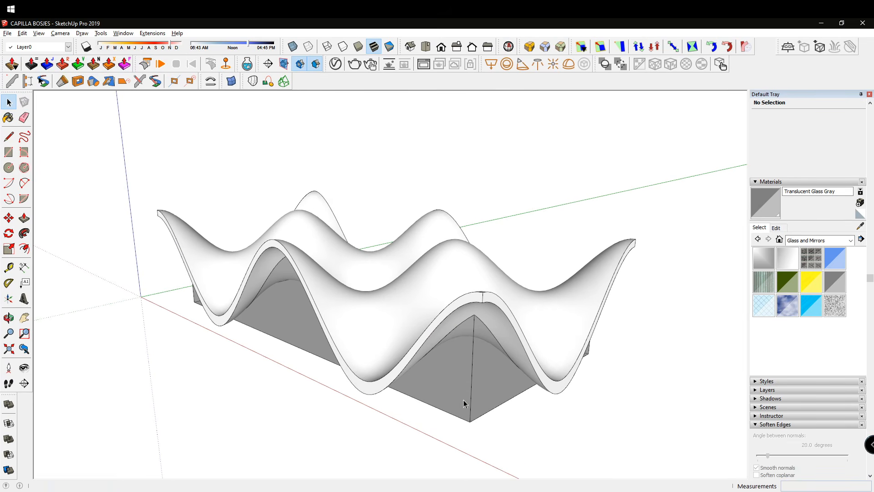
pyautogui.moveTo(341, 340); pyautogui.dragTo(328, 320, button='middle')
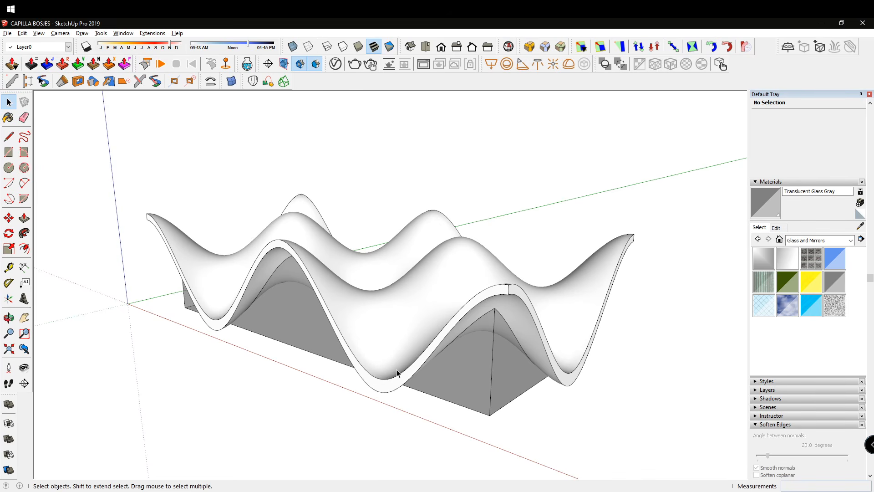
pyautogui.moveTo(464, 365)
pyautogui.mouseDown(button='middle')
pyautogui.moveTo(425, 370)
pyautogui.moveTo(484, 357)
pyautogui.moveTo(493, 366)
pyautogui.moveTo(339, 287)
pyautogui.moveTo(338, 275)
pyautogui.moveTo(396, 314)
pyautogui.moveTo(454, 254)
pyautogui.mouseUp(button='middle')
pyautogui.click(338, 275)
pyautogui.moveTo(216, 218); pyautogui.dragTo(130, 249, button='middle')
pyautogui.keyDown('shift'); pyautogui.moveTo(455, 300); pyautogui.dragTo(446, 288, button='middle'); pyautogui.keyUp('shift')
pyautogui.click(616, 191)
pyautogui.moveTo(359, 228); pyautogui.dragTo(459, 275, button='middle')
pyautogui.keyDown('shift'); pyautogui.moveTo(460, 276); pyautogui.dragTo(370, 314, button='middle'); pyautogui.keyUp('shift')
pyautogui.click(334, 232)
pyautogui.moveTo(327, 236); pyautogui.dragTo(307, 255, button='middle')
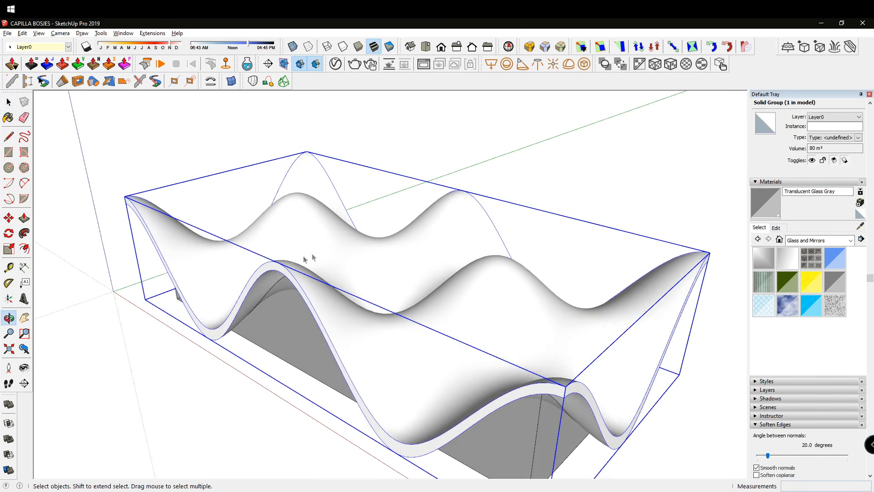
pyautogui.moveTo(451, 264)
pyautogui.mouseDown(button='middle')
pyautogui.moveTo(450, 290)
pyautogui.moveTo(504, 308)
pyautogui.moveTo(505, 357)
pyautogui.moveTo(354, 308)
pyautogui.mouseUp(button='middle')
pyautogui.moveTo(462, 316)
pyautogui.keyDown('shift'); pyautogui.mouseDown(button='middle')
pyautogui.moveTo(482, 317)
pyautogui.moveTo(501, 296)
pyautogui.moveTo(505, 327)
pyautogui.mouseUp(button='middle'); pyautogui.keyUp('shift')
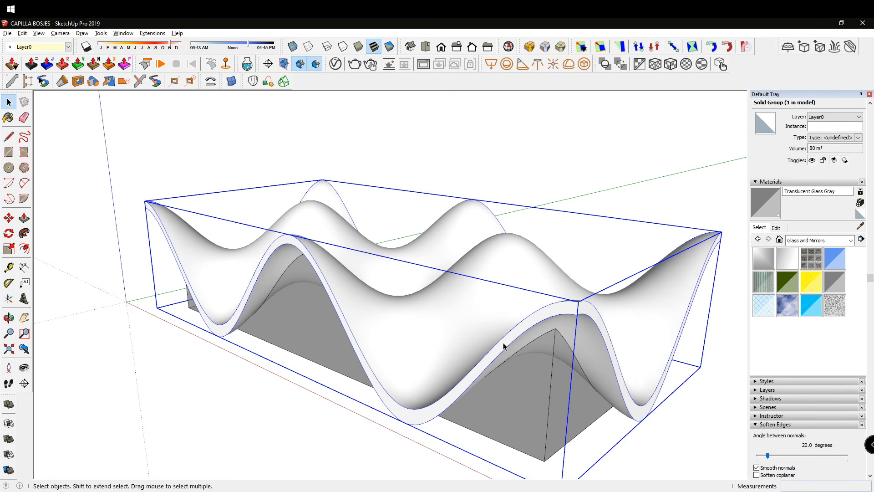
pyautogui.click(575, 210)
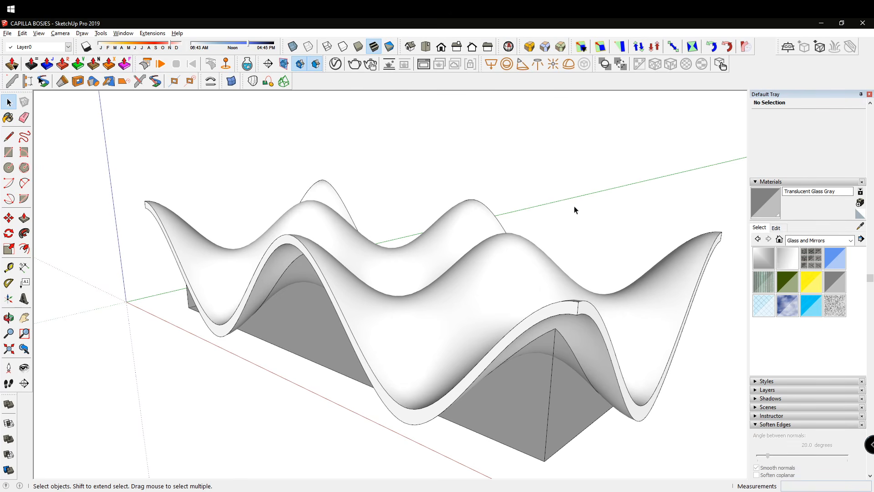
pyautogui.moveTo(593, 231)
pyautogui.mouseDown(button='middle')
pyautogui.moveTo(611, 241)
pyautogui.moveTo(548, 247)
pyautogui.moveTo(529, 285)
pyautogui.moveTo(564, 283)
pyautogui.moveTo(578, 332)
pyautogui.moveTo(511, 337)
pyautogui.moveTo(560, 333)
pyautogui.mouseUp(button='middle')
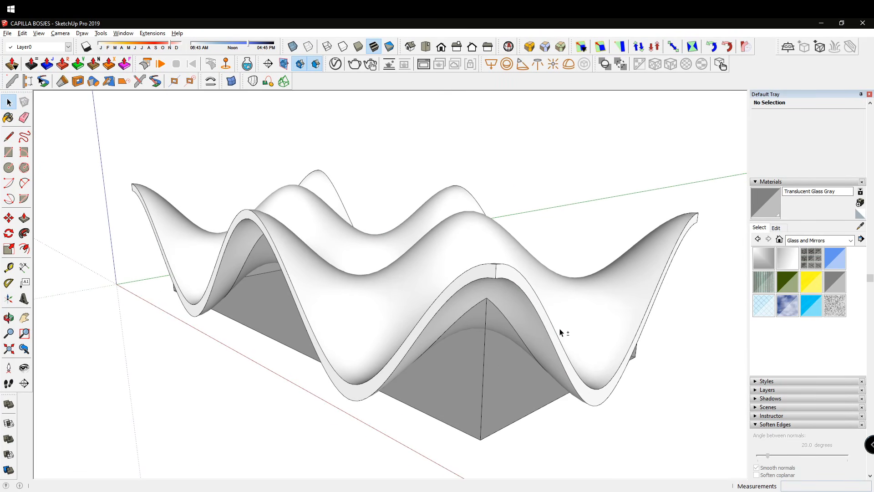